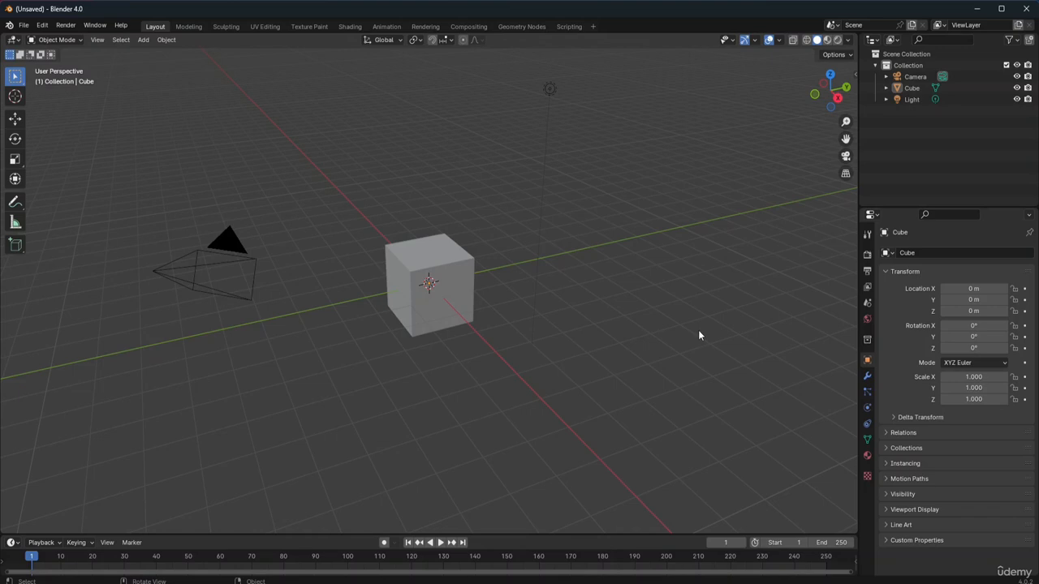
Step: Delete the default cube at the centre of the scene
{"action": "left_click", "coordinate": [449, 289]}
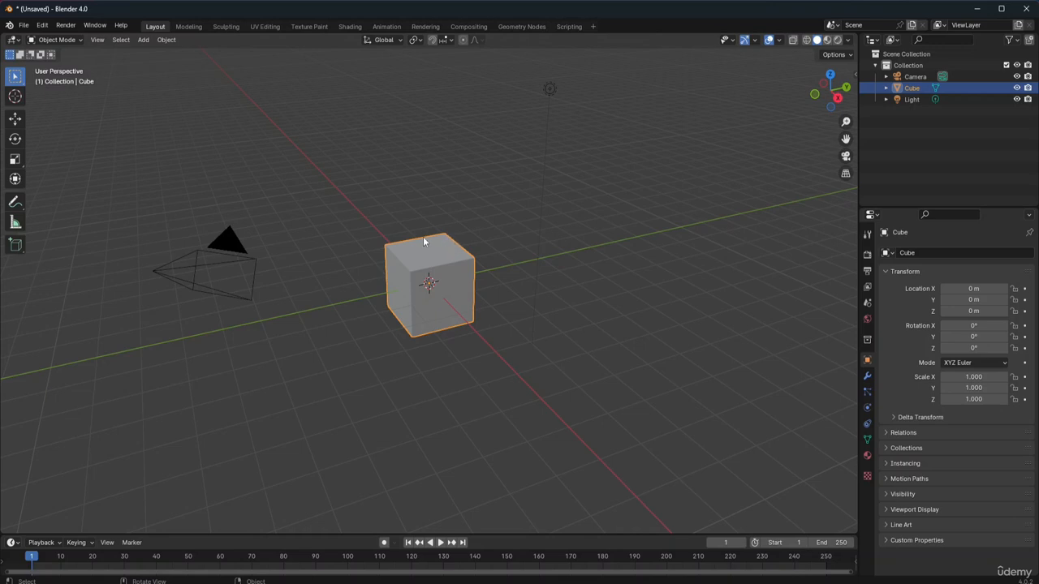
{"action": "right_click", "coordinate": [458, 283]}
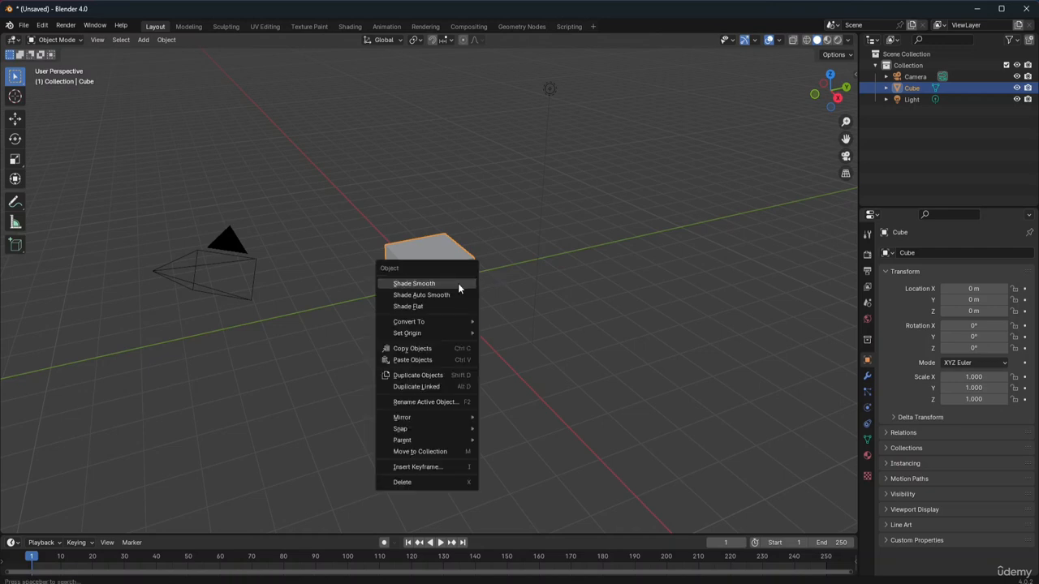
{"action": "left_click", "coordinate": [413, 484]}
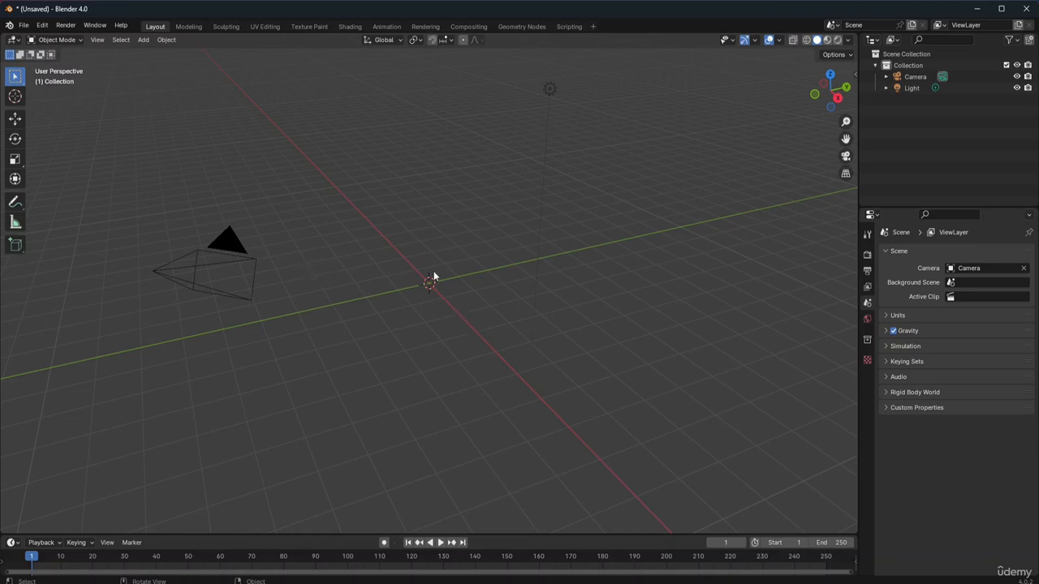
Step: Delete the camera from the scene
{"action": "left_click", "coordinate": [230, 248]}
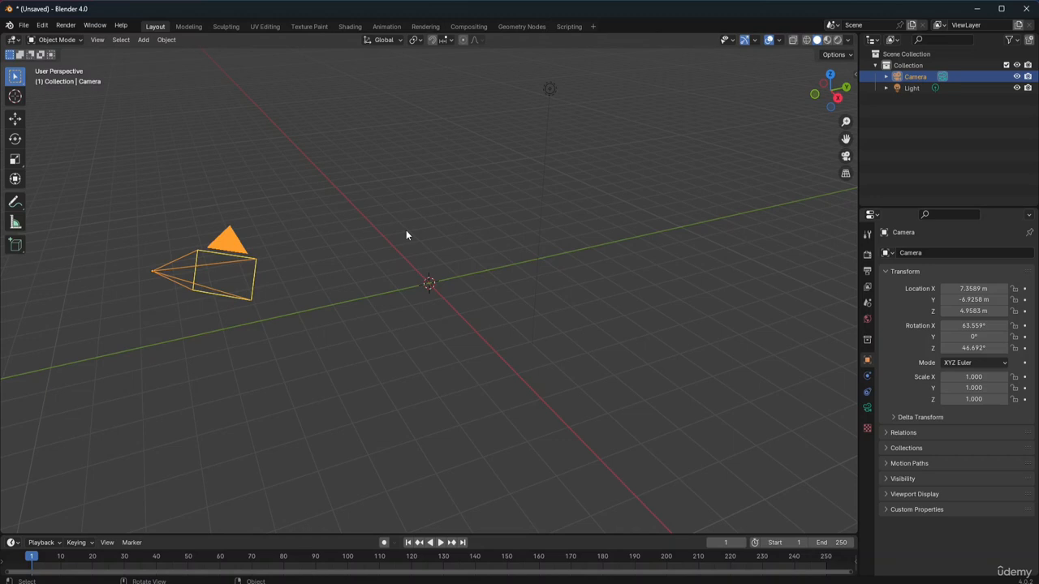
{"action": "key", "text": "x"}
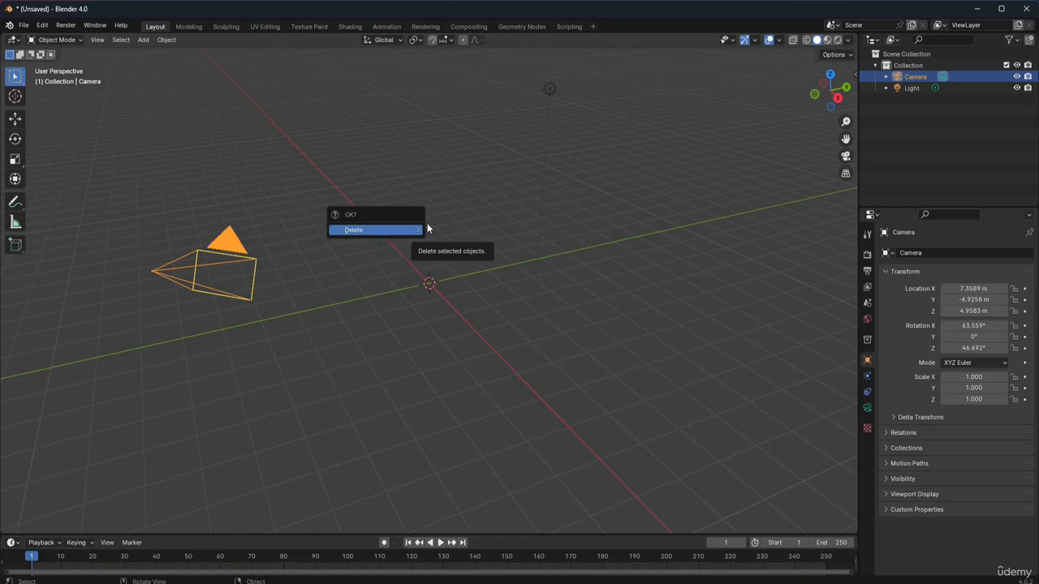
{"action": "left_click", "coordinate": [372, 232]}
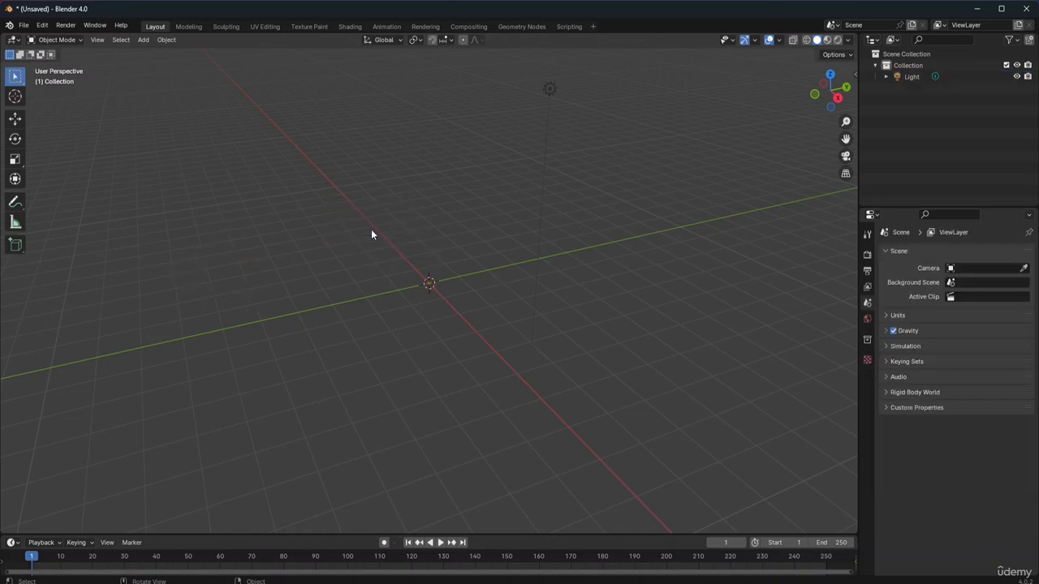
Step: Delete the light through its entry in the scene collection and undo that deletion
{"action": "left_click", "coordinate": [550, 89]}
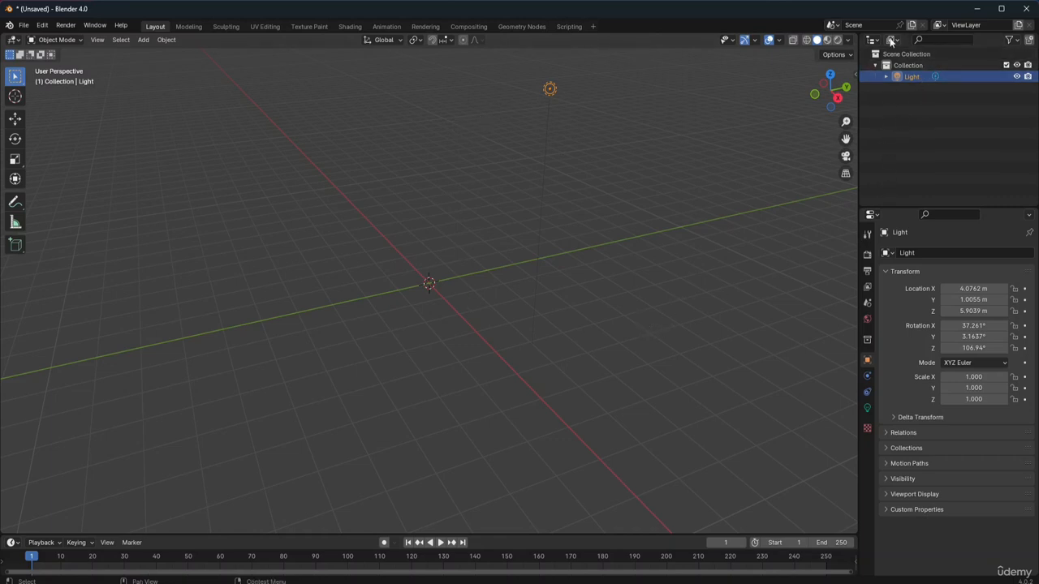
{"action": "right_click", "coordinate": [908, 77]}
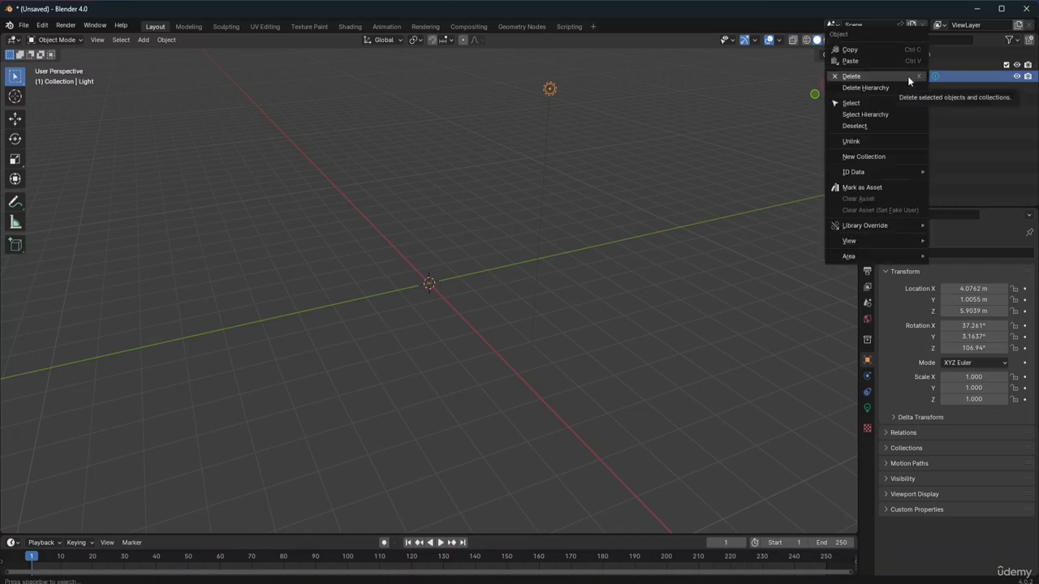
{"action": "left_click", "coordinate": [850, 78]}
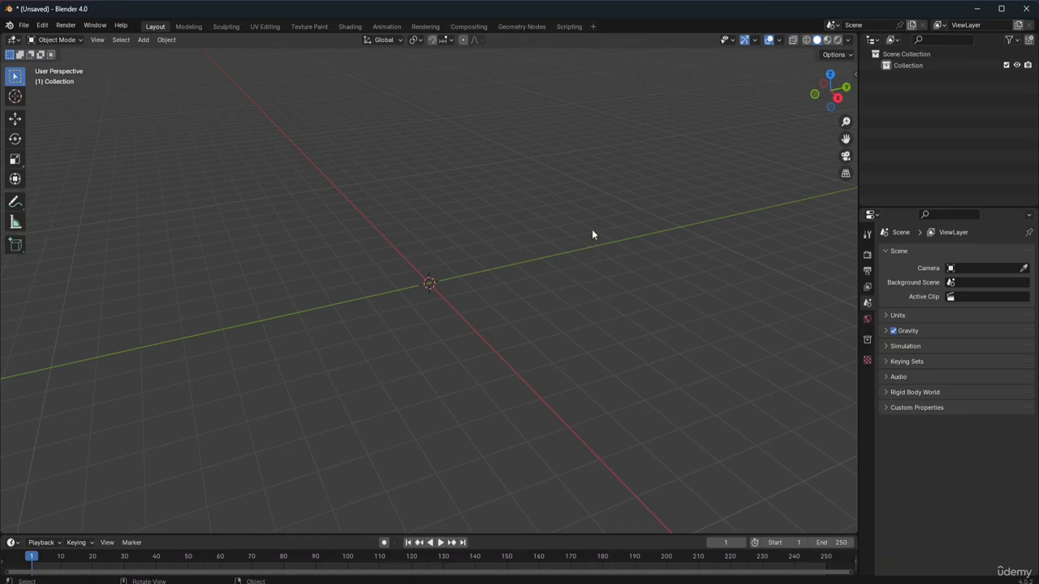
{"action": "key", "text": "ctrl+z"}
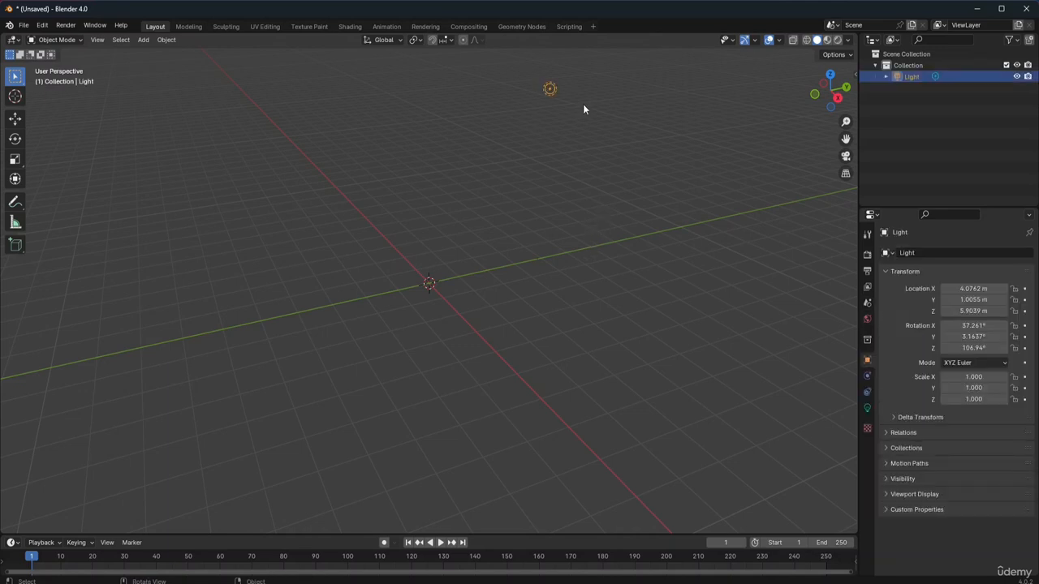
Step: Select the light in the viewport and delete it
{"action": "left_click", "coordinate": [559, 101]}
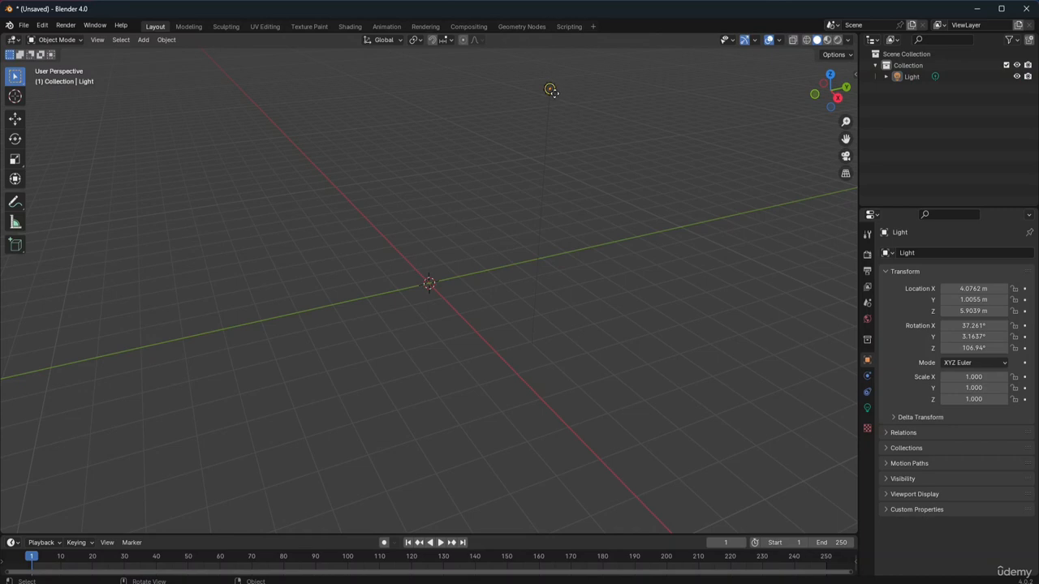
{"action": "left_click", "coordinate": [550, 88]}
{"action": "key", "text": "x"}
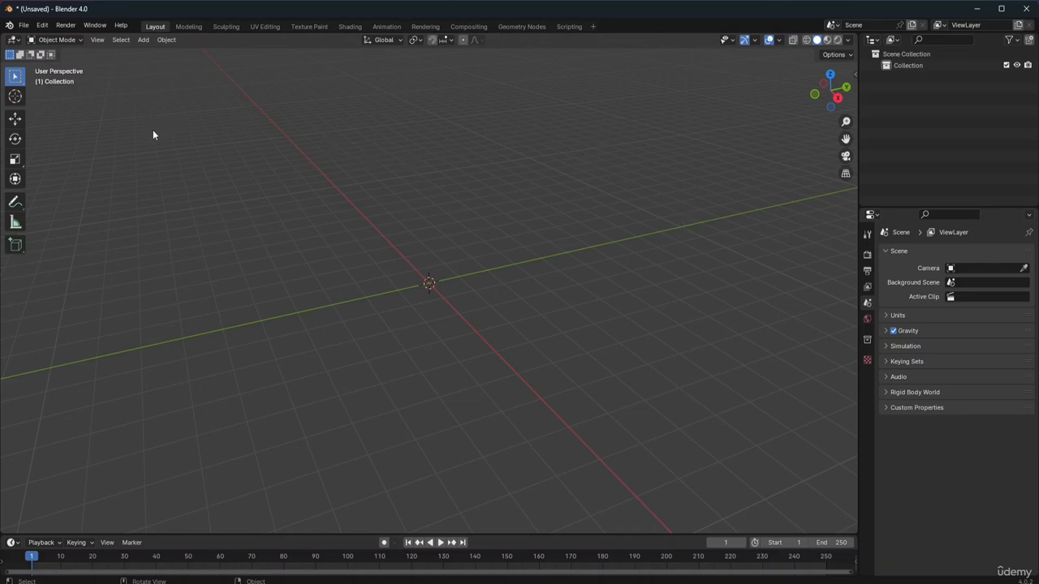
Step: Undo the light and camera deletions to bring both objects back
{"action": "left_click", "coordinate": [162, 40]}
{"action": "key", "text": "ctrl+z"}
{"action": "key", "text": "ctrl+z"}
{"action": "key", "text": "ctrl+z"}
{"action": "key", "text": "ctrl+z"}
{"action": "key", "text": "ctrl+z"}
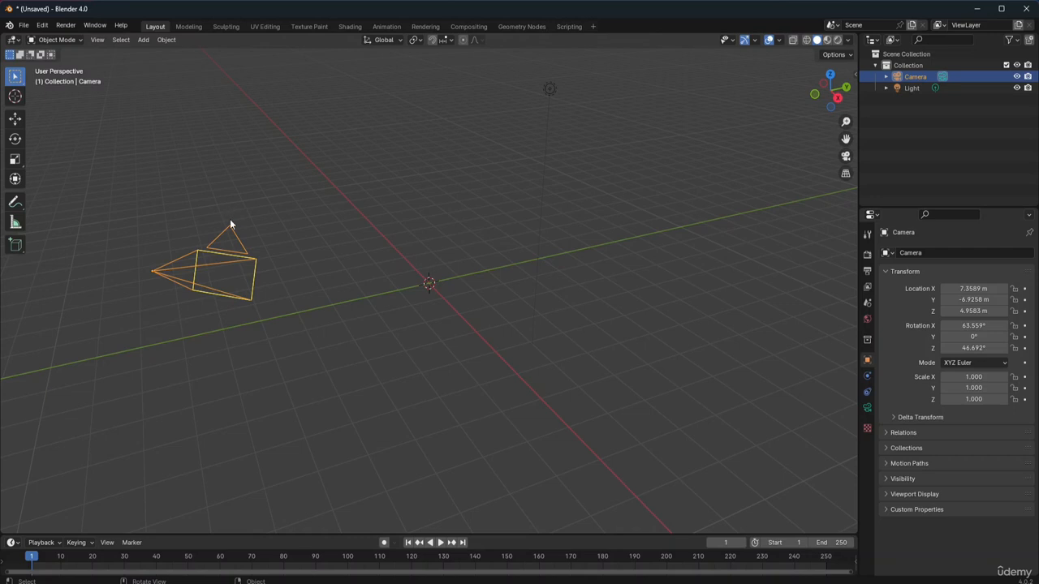
Step: Delete the camera and the light so that the collection is empty
{"action": "left_click", "coordinate": [166, 41]}
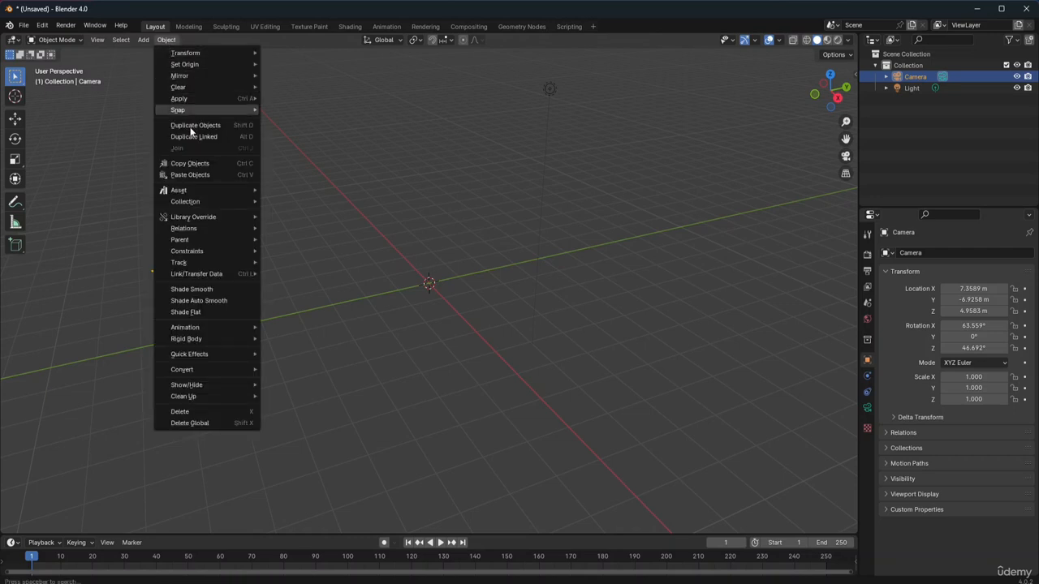
{"action": "left_click", "coordinate": [229, 413]}
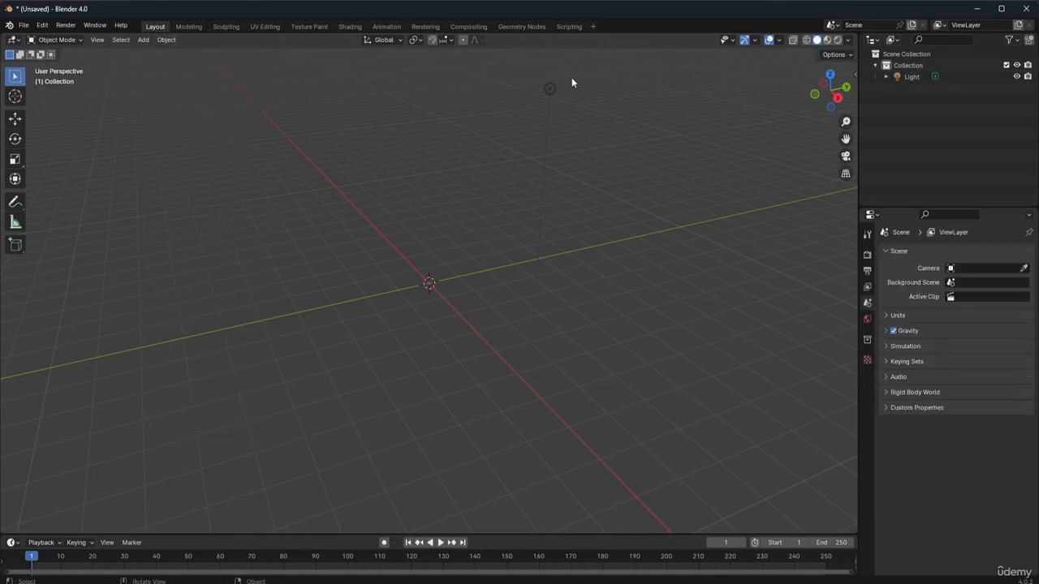
{"action": "left_click", "coordinate": [548, 89]}
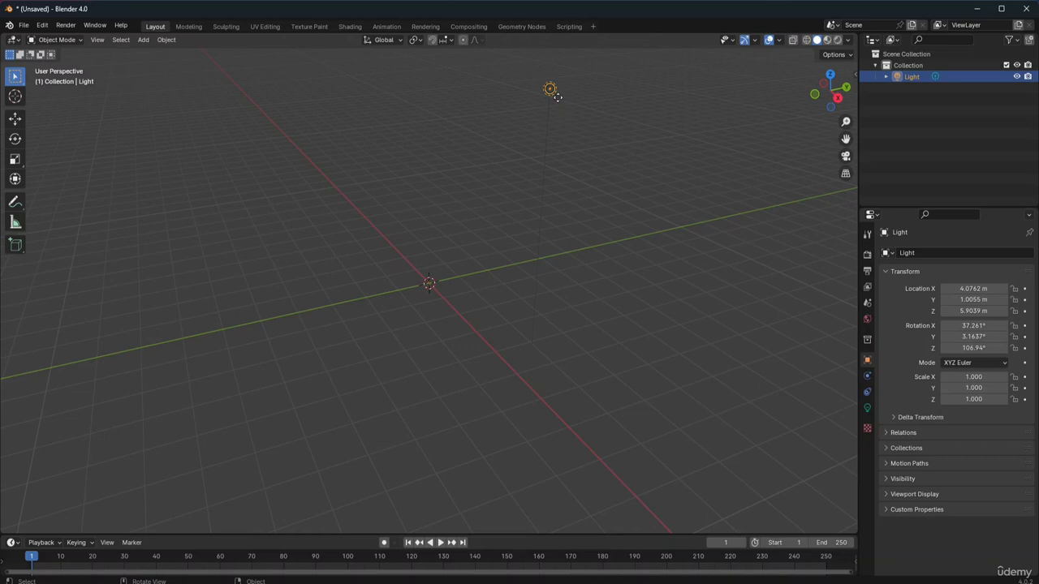
{"action": "key", "text": "x"}
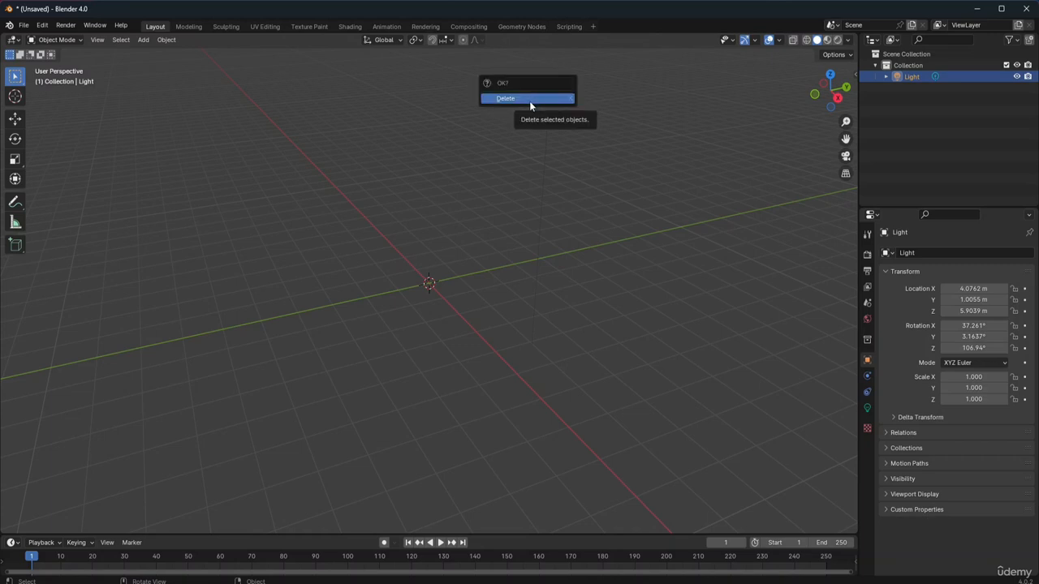
{"action": "left_click", "coordinate": [526, 99]}
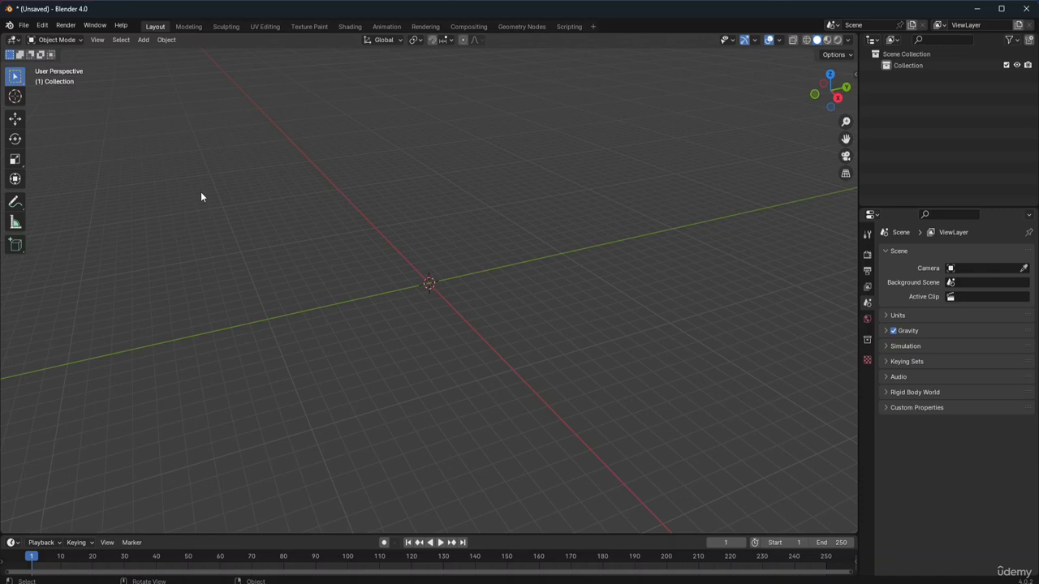
Step: Add two cube meshes at the world origin
{"action": "left_click", "coordinate": [144, 42]}
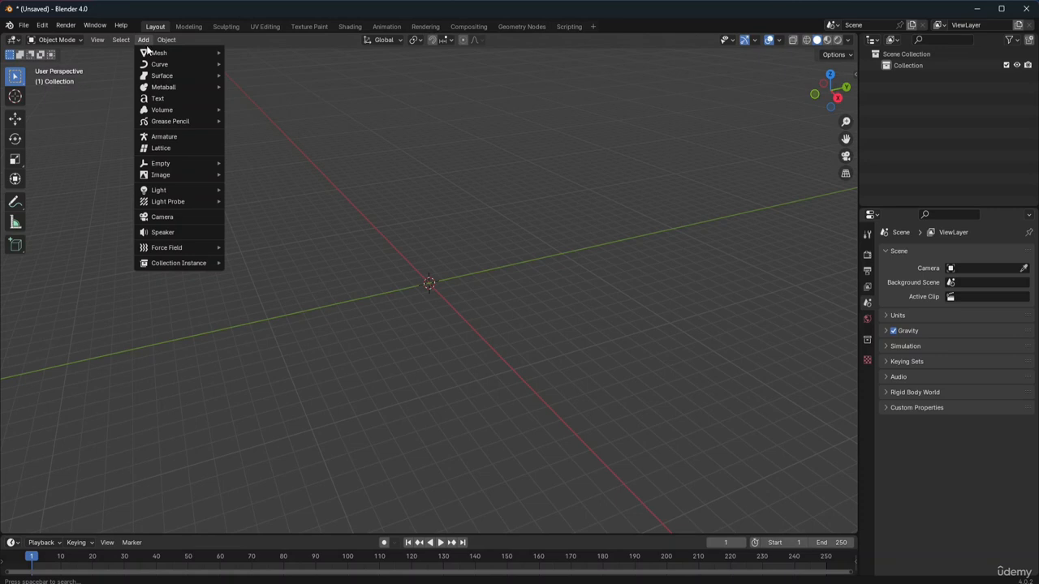
{"action": "mouse_move", "coordinate": [162, 54]}
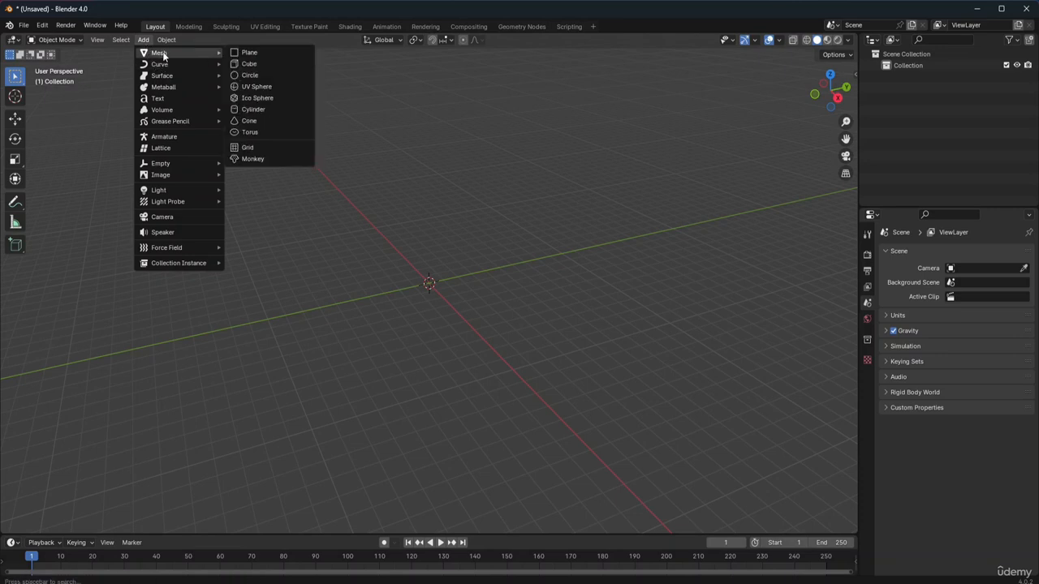
{"action": "left_click", "coordinate": [253, 63]}
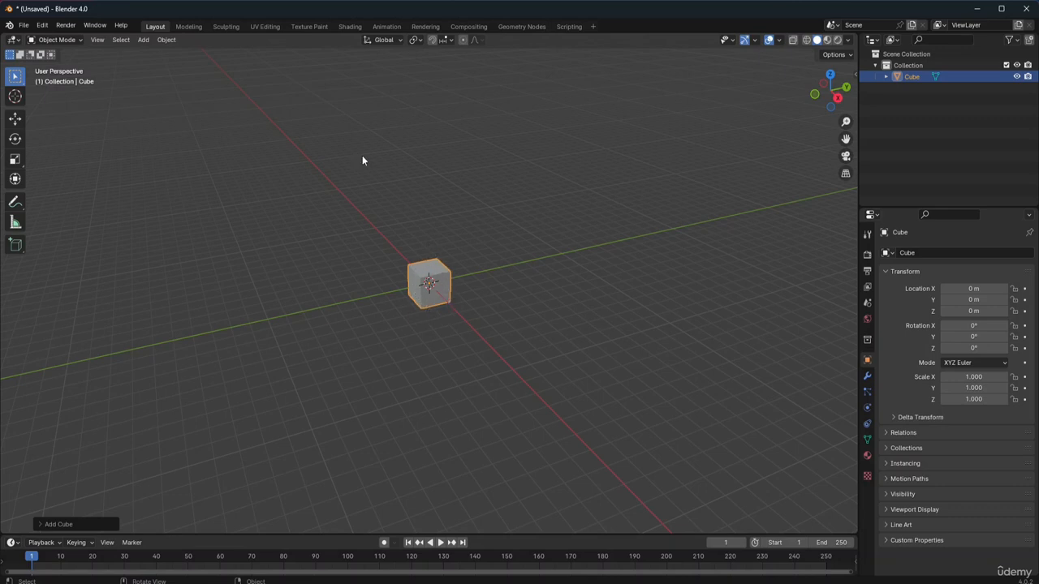
{"action": "left_click", "coordinate": [144, 40]}
{"action": "mouse_move", "coordinate": [152, 59]}
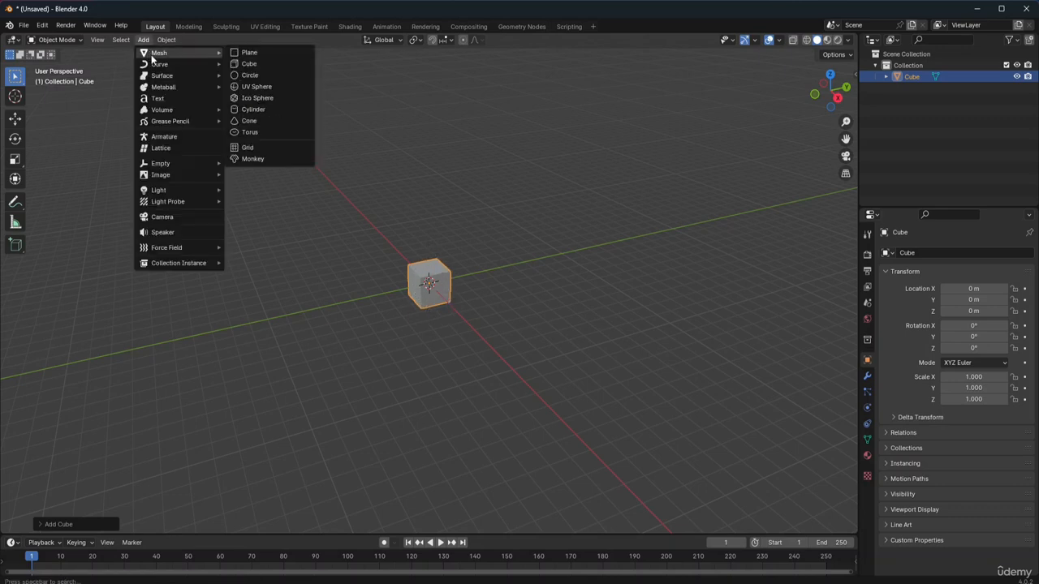
{"action": "left_click", "coordinate": [255, 64]}
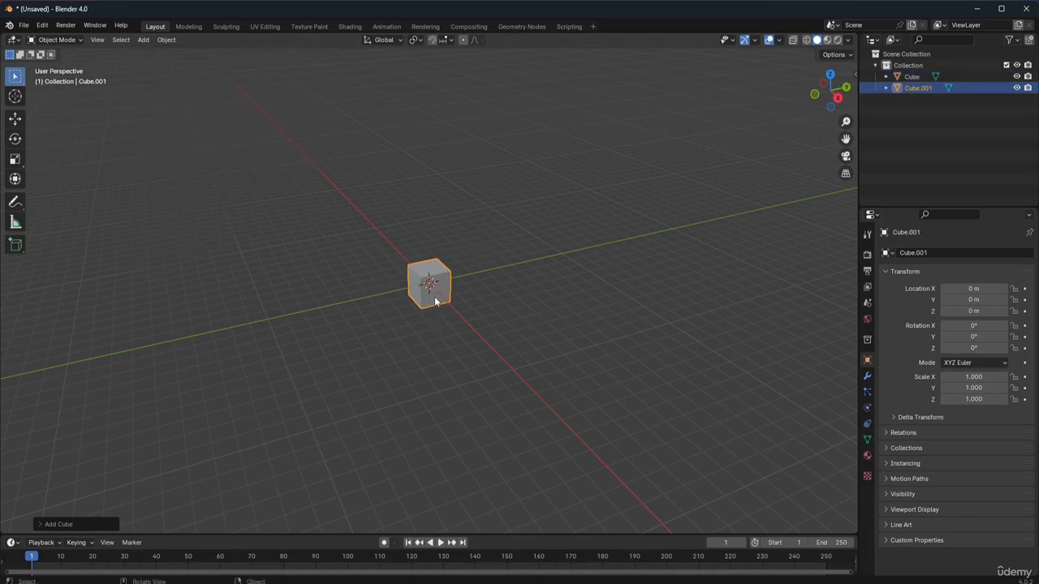
Step: Move the second cube away from the first along X to a location of 6.71 m and dismiss the battery notification
{"action": "mouse_move", "coordinate": [428, 287]}
{"action": "left_mouse_down"}
{"action": "mouse_move", "coordinate": [444, 285]}
{"action": "mouse_move", "coordinate": [434, 285]}
{"action": "left_mouse_up"}
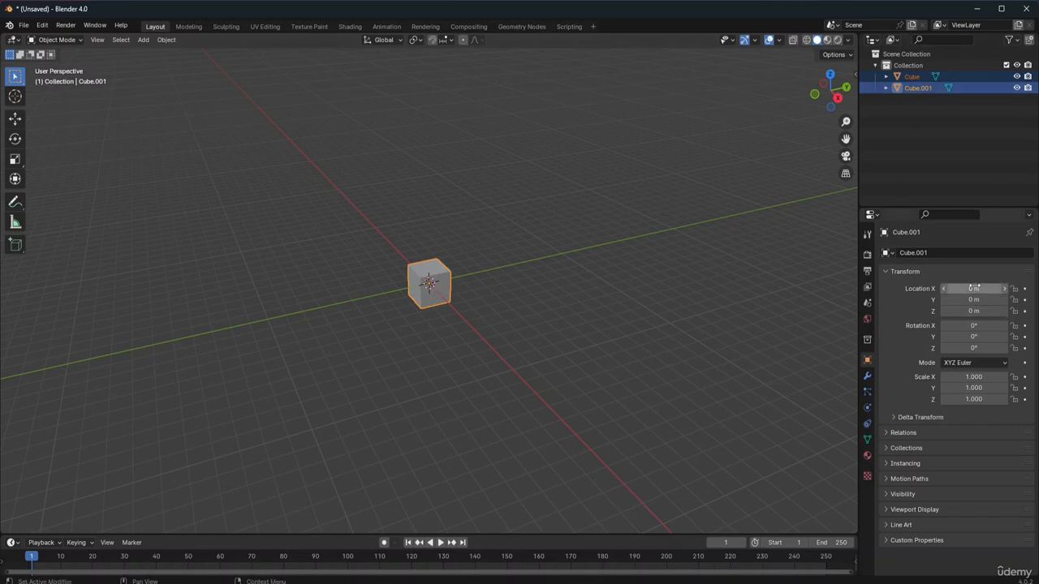
{"action": "mouse_move", "coordinate": [973, 288]}
{"action": "left_mouse_down"}
{"action": "mouse_move", "coordinate": [1035, 289]}
{"action": "mouse_move", "coordinate": [969, 286]}
{"action": "left_mouse_up"}
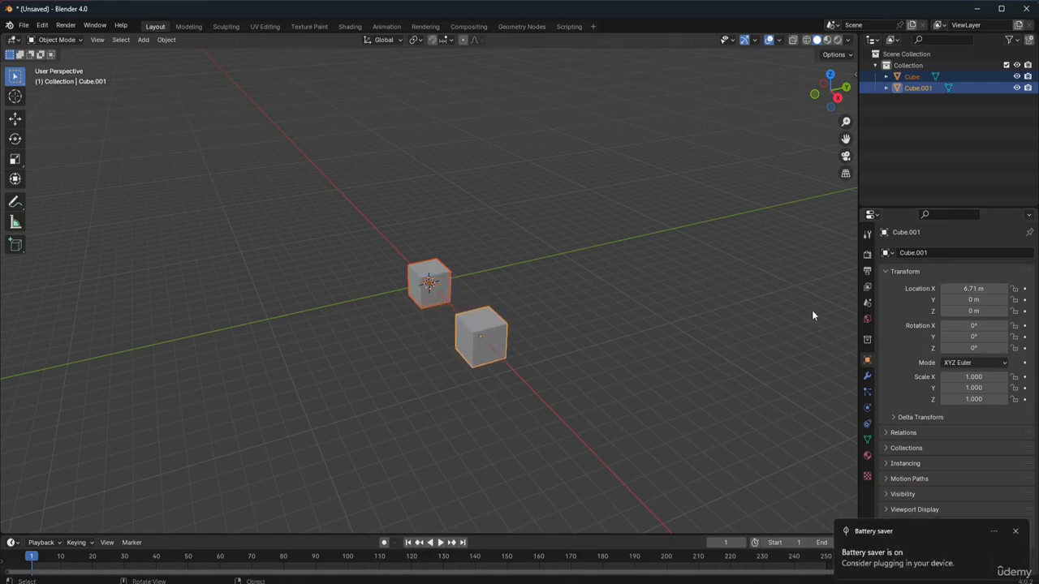
{"action": "left_click", "coordinate": [1014, 531]}
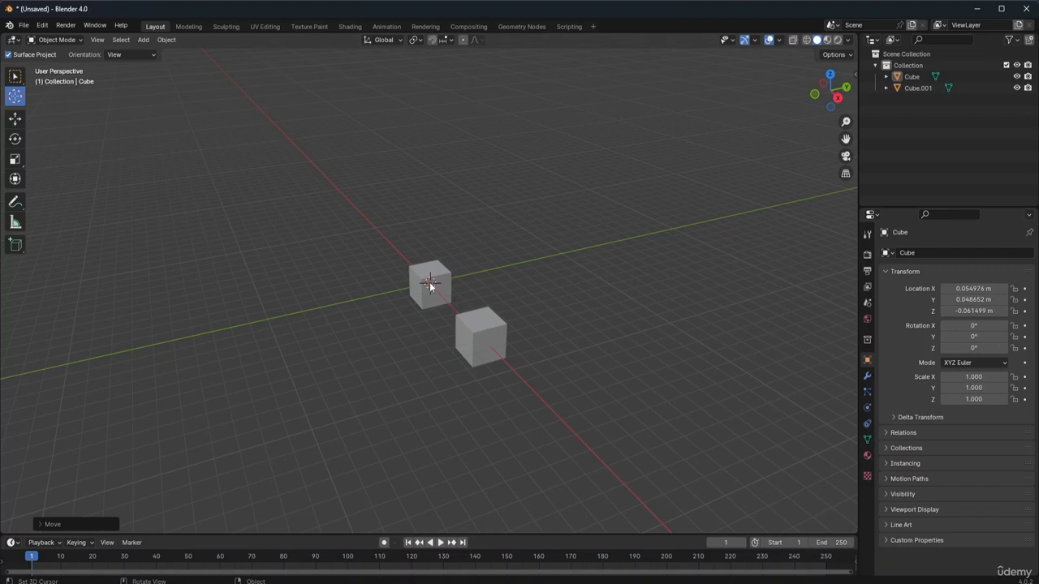
Step: Place the 3D cursor beside the cubes near the Y axis, at about X 3.2 m, Y 5.9 m, Z 1.8 m
{"action": "key", "text": "g"}
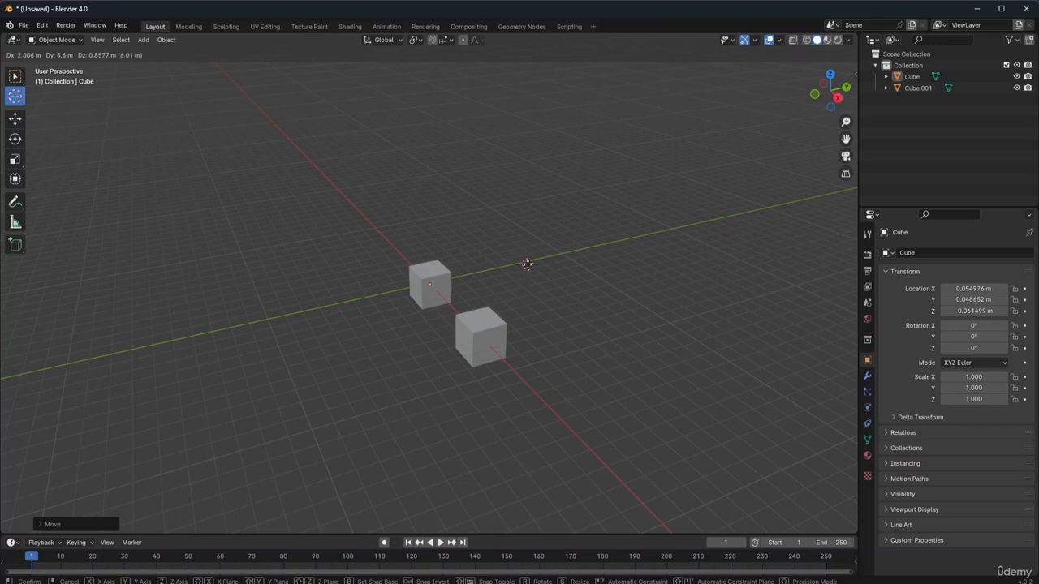
{"action": "key", "text": "Escape"}
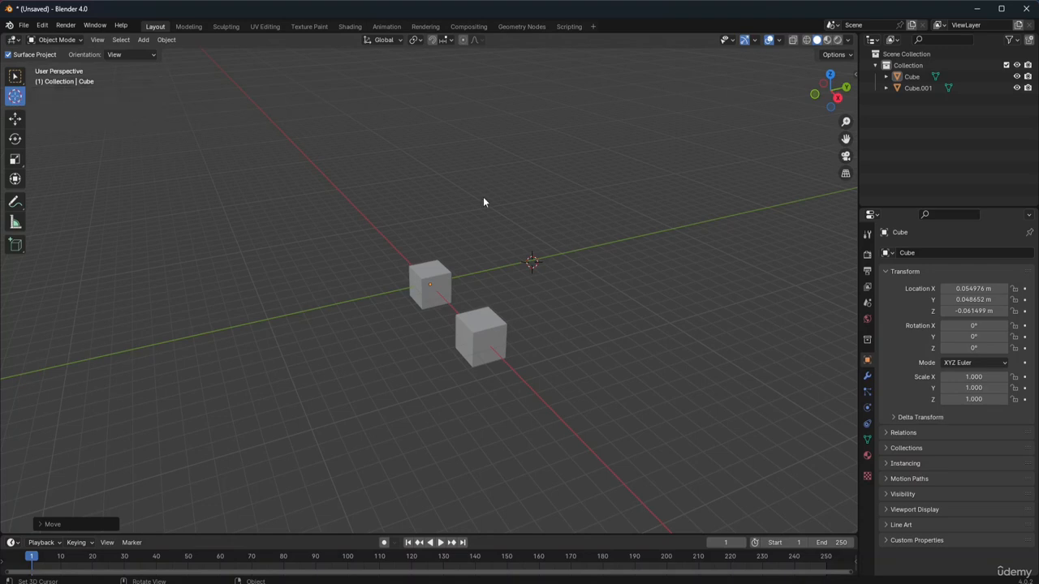
{"action": "left_click_drag", "start_coordinate": [531, 258], "coordinate": [538, 260]}
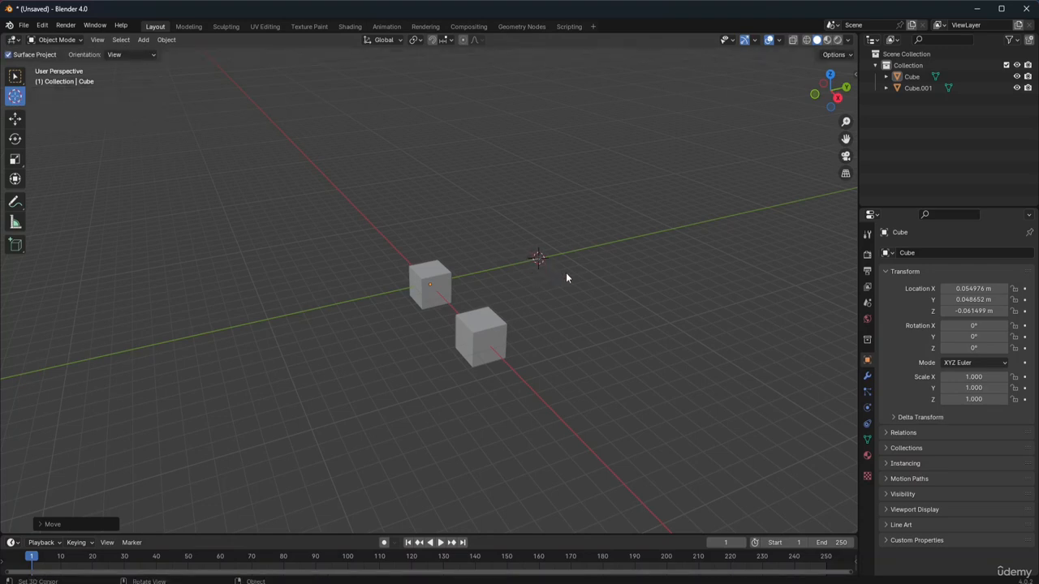
Step: Add a Bezier circle curve at the 3D cursor and move the cursor to just above the circle
{"action": "left_click", "coordinate": [143, 40]}
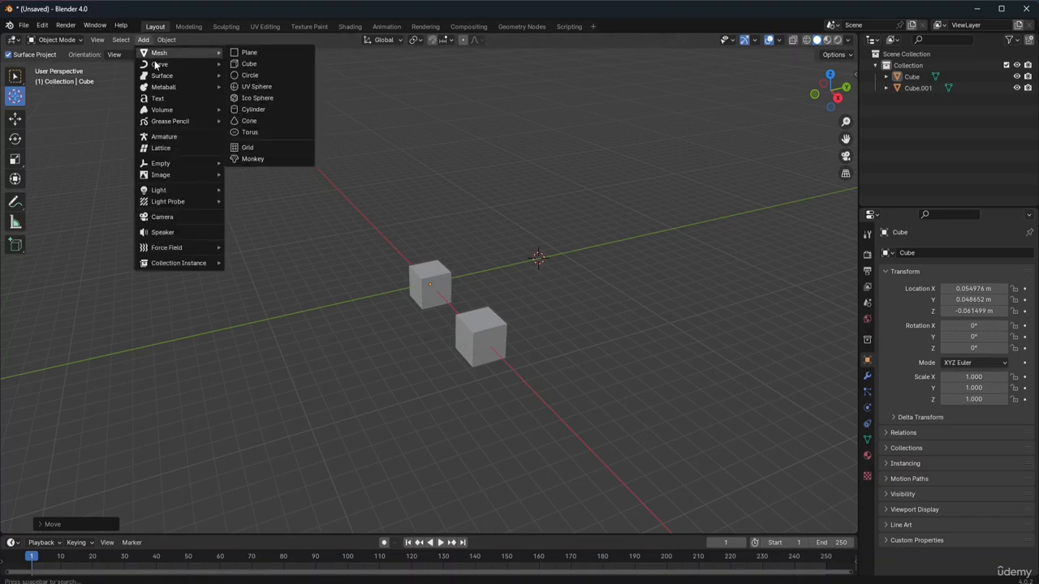
{"action": "mouse_move", "coordinate": [158, 66]}
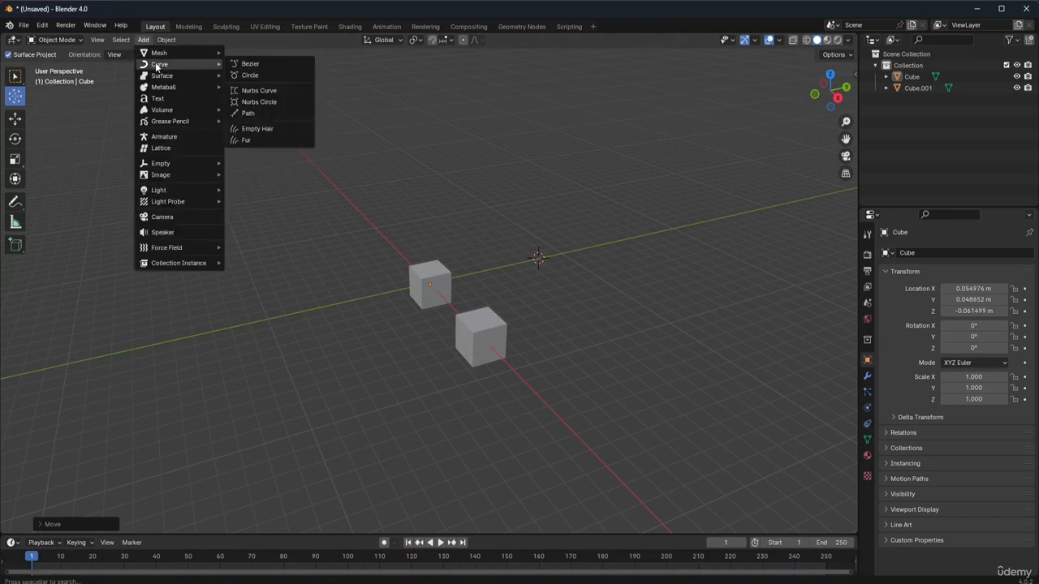
{"action": "left_click", "coordinate": [247, 75]}
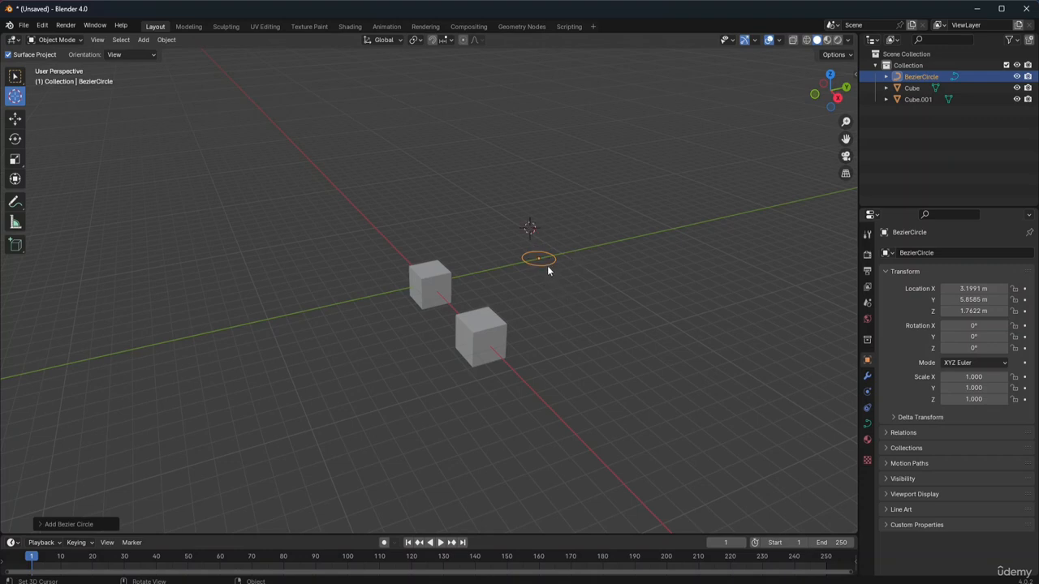
{"action": "left_click_drag", "start_coordinate": [541, 259], "coordinate": [536, 225]}
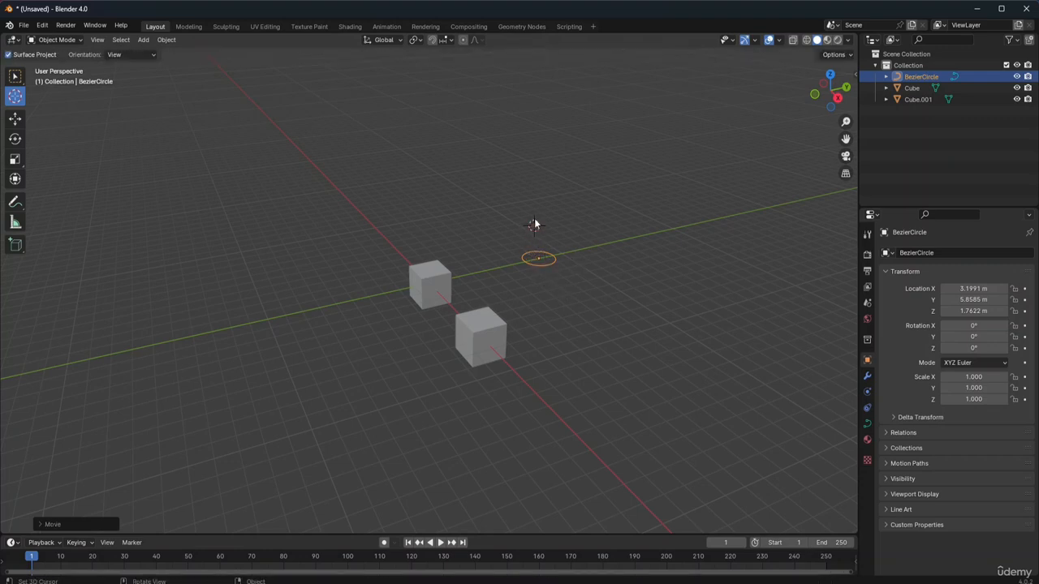
Step: Switch back to the selection tool, select the Bezier circle and lower its Z location to about 1.66 m
{"action": "left_click", "coordinate": [15, 77]}
{"action": "left_click", "coordinate": [540, 259]}
{"action": "mouse_move", "coordinate": [539, 259]}
{"action": "left_mouse_down"}
{"action": "mouse_move", "coordinate": [549, 260]}
{"action": "mouse_move", "coordinate": [542, 271]}
{"action": "left_mouse_up"}
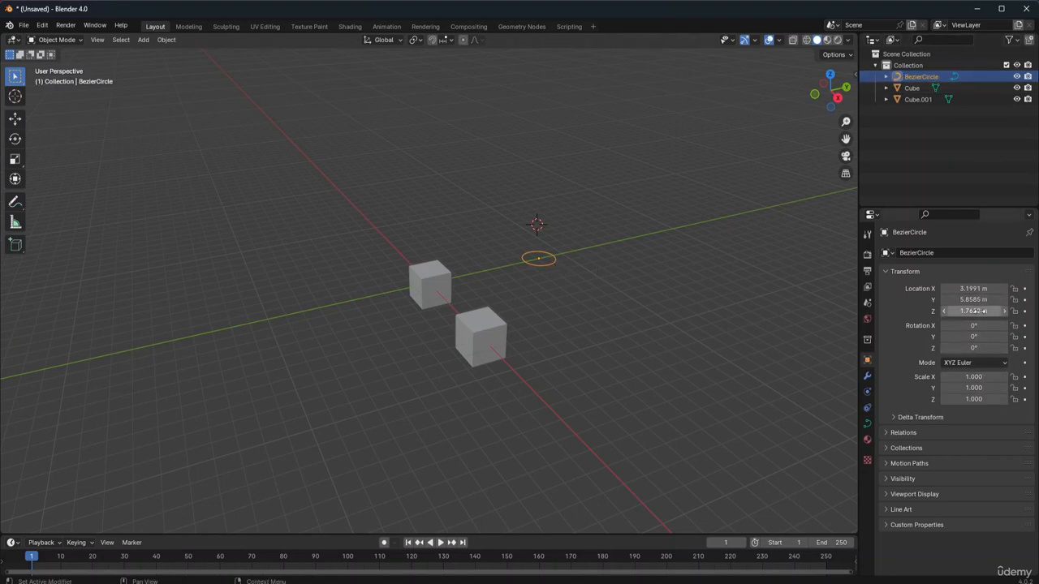
{"action": "left_click_drag", "start_coordinate": [974, 311], "coordinate": [966, 311]}
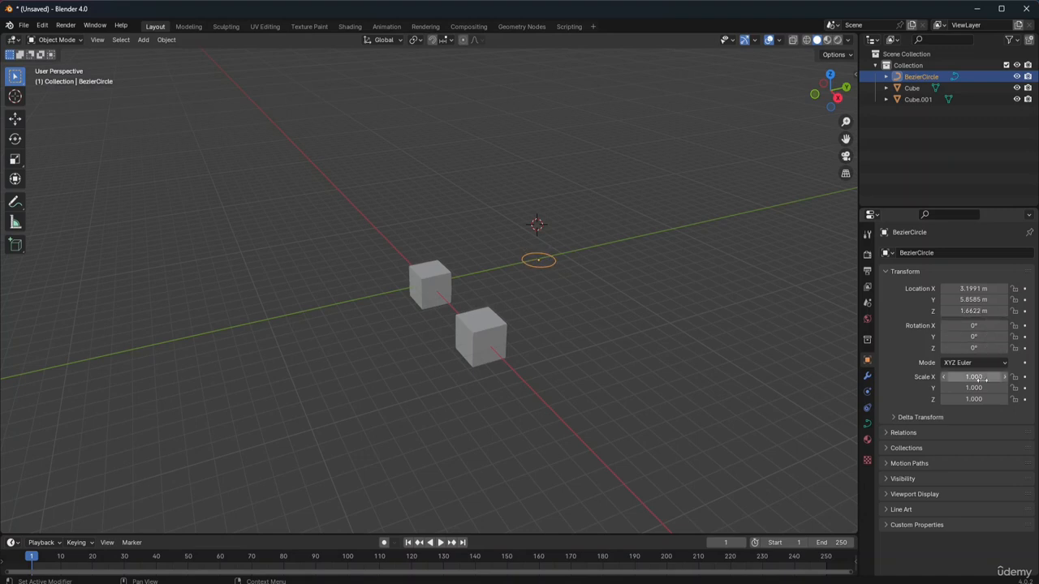
Step: Scale the Bezier circle to 7.760 along X and -1.580 along Z, and delete the circle from the scene
{"action": "left_click_drag", "start_coordinate": [973, 376], "coordinate": [1014, 377]}
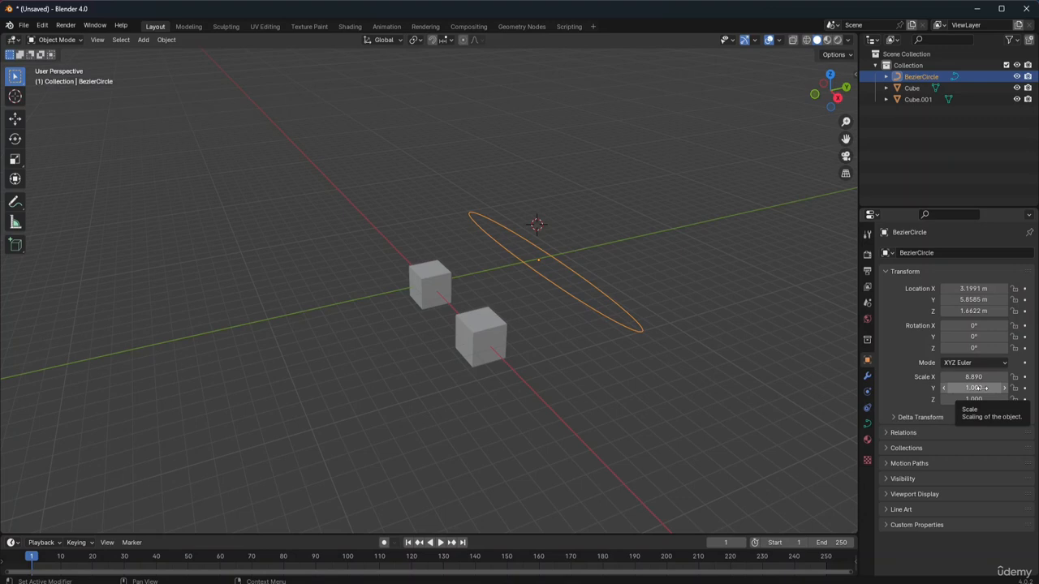
{"action": "left_click_drag", "start_coordinate": [974, 377], "coordinate": [976, 399]}
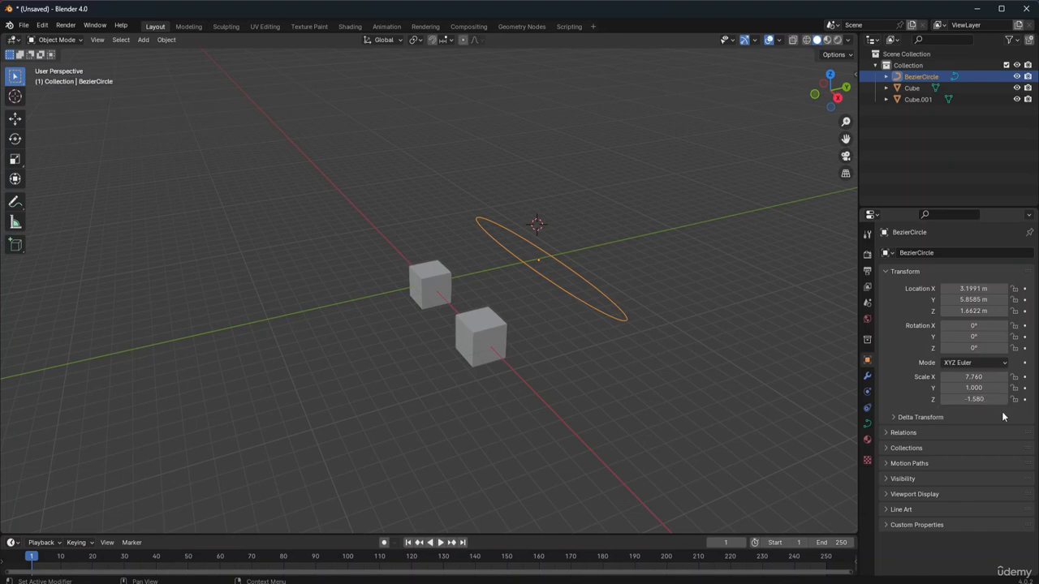
{"action": "right_click", "coordinate": [925, 74]}
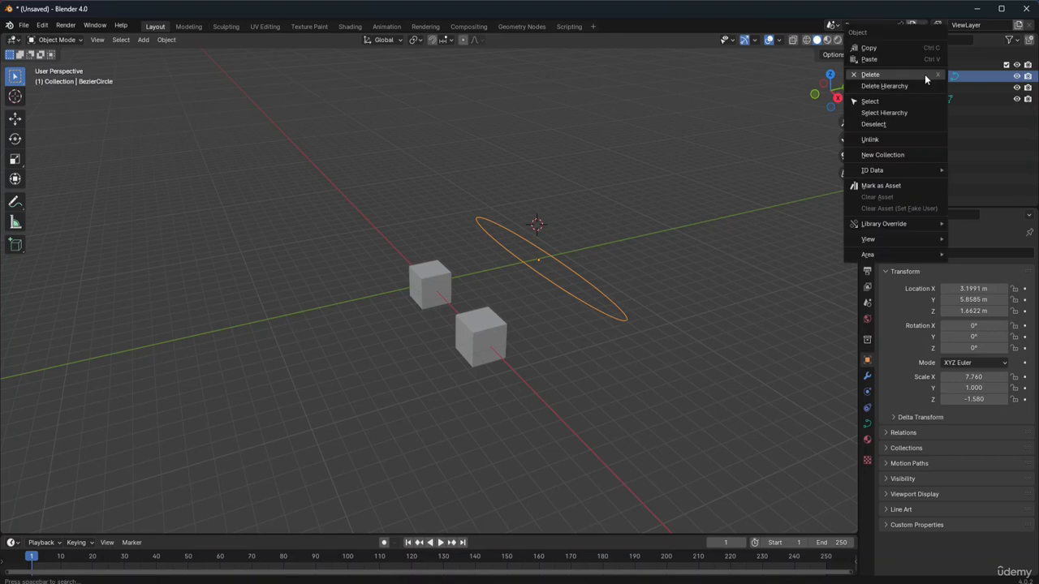
{"action": "left_click", "coordinate": [913, 73]}
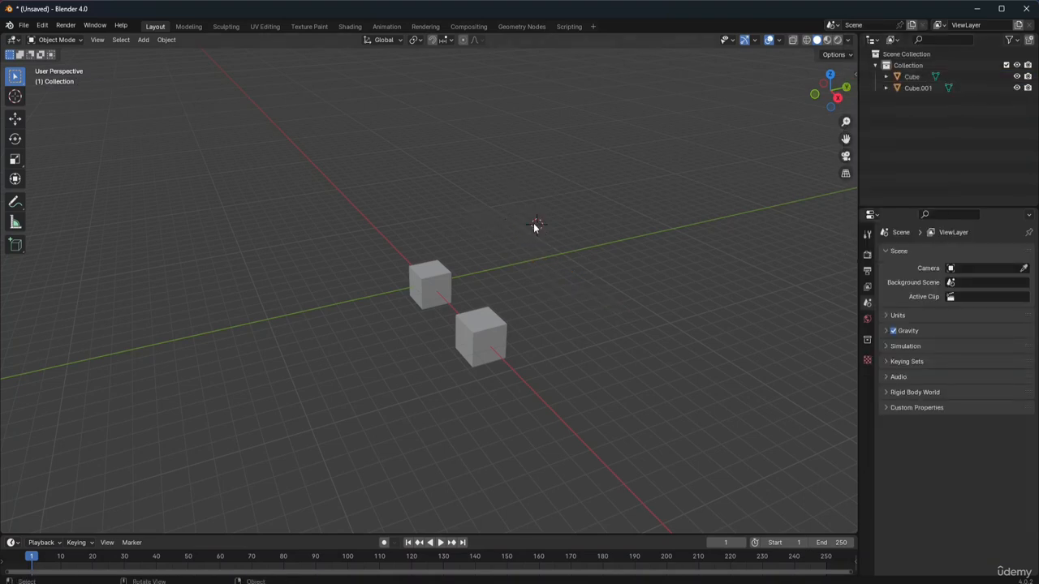
Step: Place the 3D cursor behind the cubes near the X axis, at about X -1.3 m, Y -6.4 m, Z 7.9 m
{"action": "left_click", "coordinate": [18, 98]}
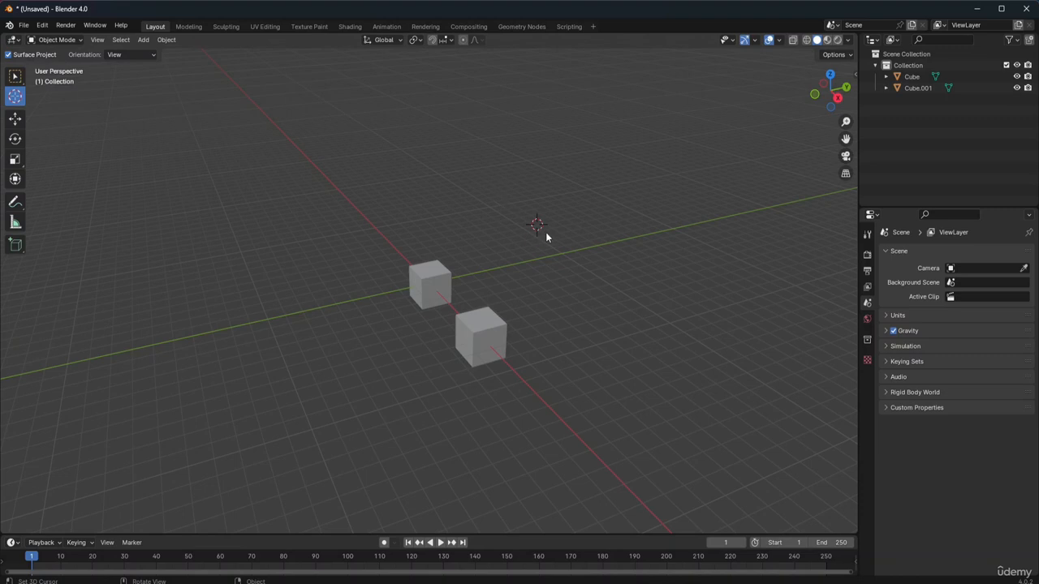
{"action": "left_click_drag", "start_coordinate": [536, 225], "coordinate": [406, 164]}
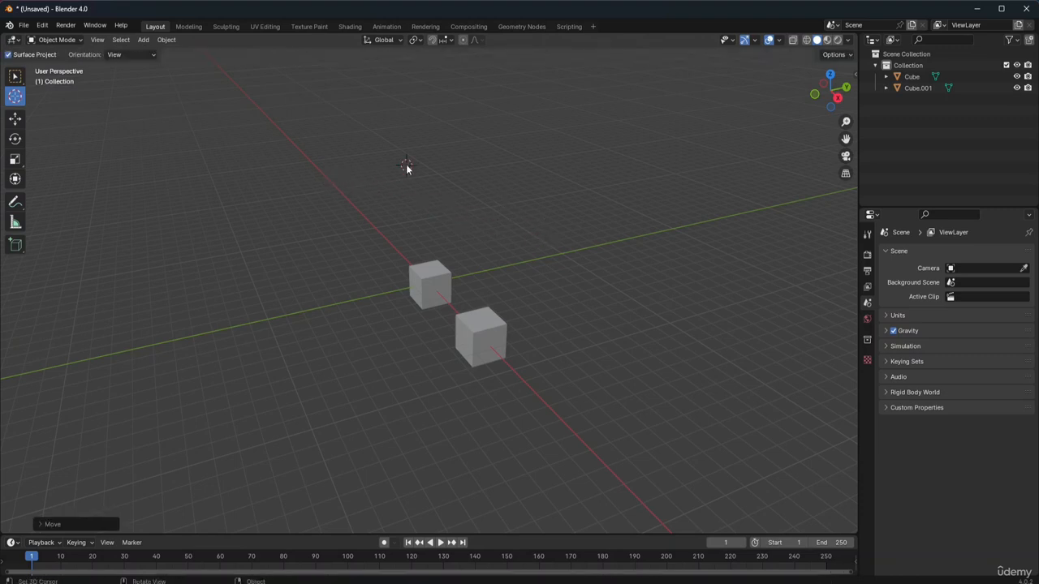
{"action": "left_click", "coordinate": [326, 179]}
{"action": "left_click", "coordinate": [142, 40]}
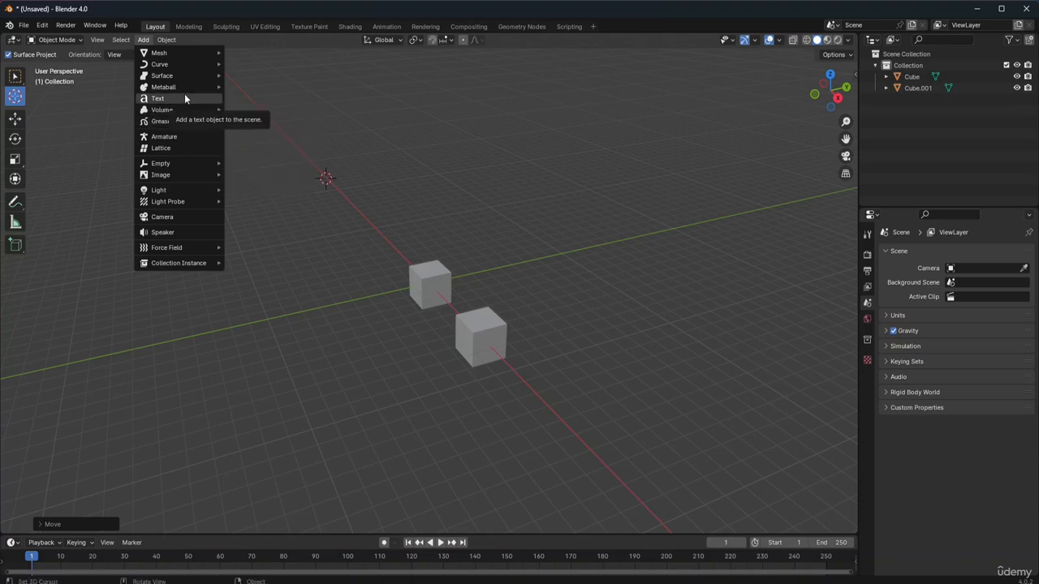
{"action": "mouse_move", "coordinate": [194, 61]}
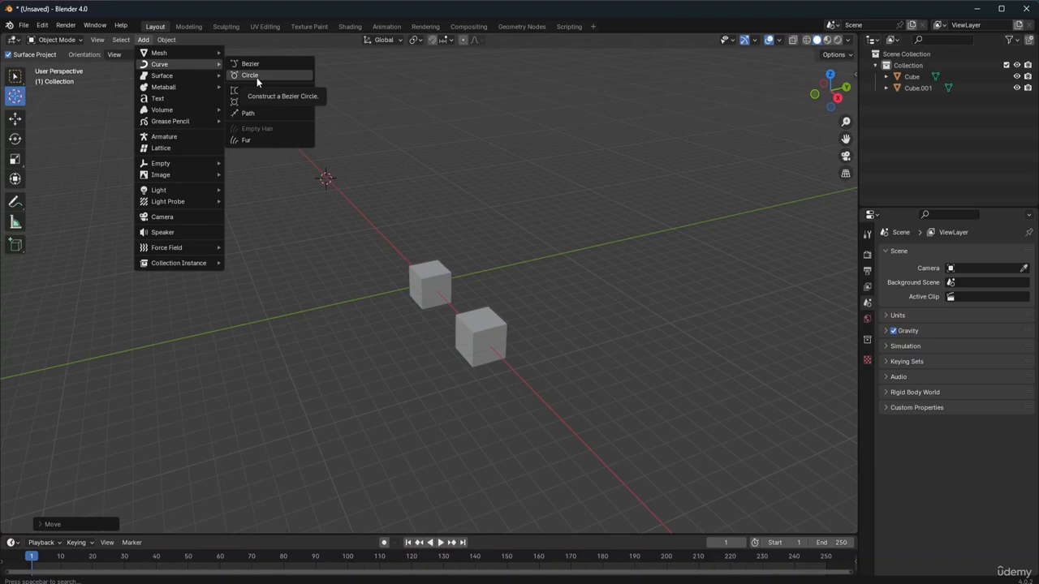
{"action": "left_click", "coordinate": [309, 160]}
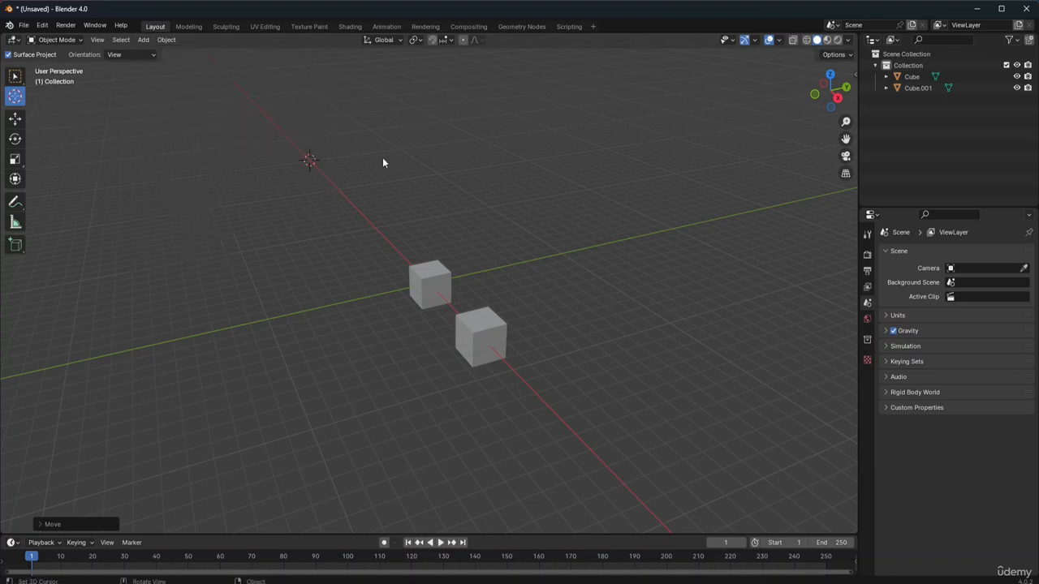
Step: Add an ellipsoid metaball at the 3D cursor
{"action": "left_click", "coordinate": [143, 40]}
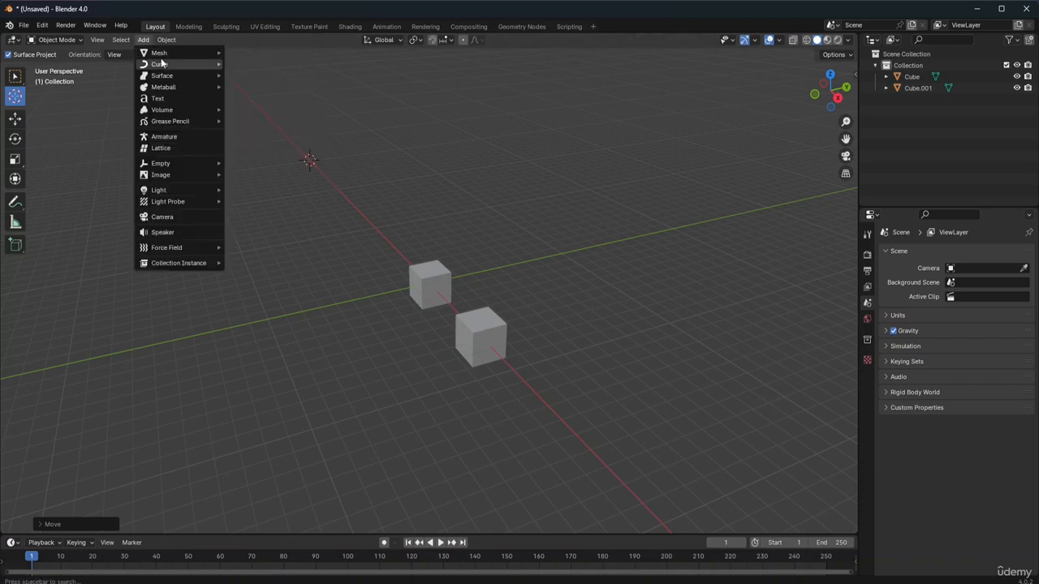
{"action": "mouse_move", "coordinate": [187, 83]}
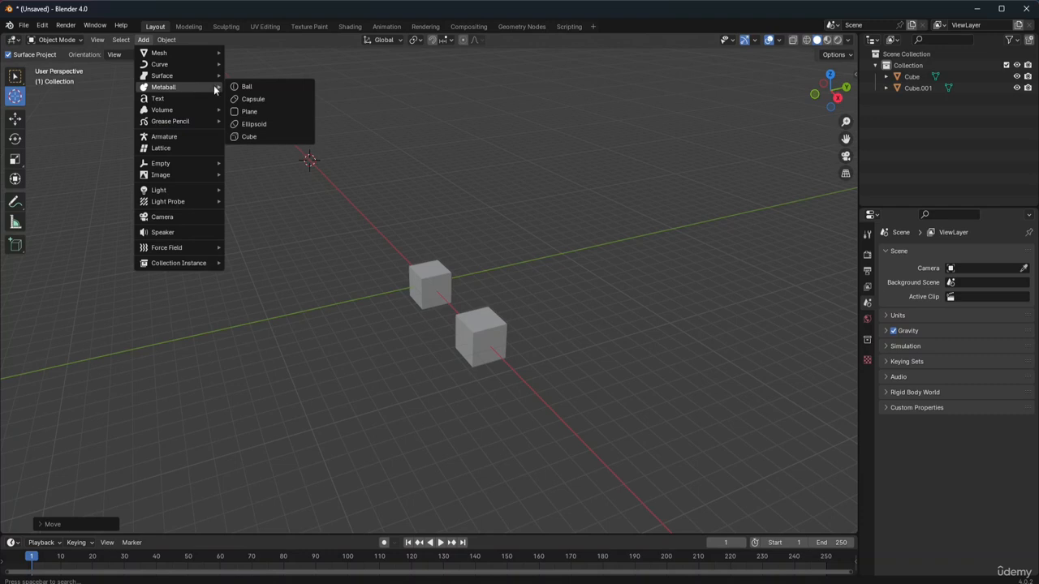
{"action": "left_click", "coordinate": [254, 126]}
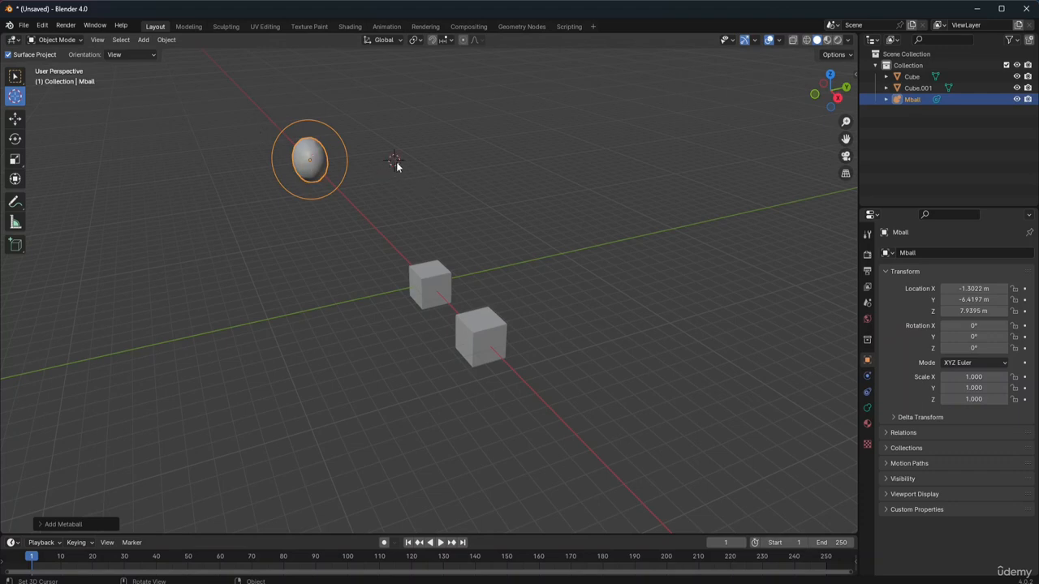
Step: Move the 3D cursor to about X 1.1 m, Y -0.1 m, Z 8.6 m and add a second ellipsoid metaball there
{"action": "key", "text": "g"}
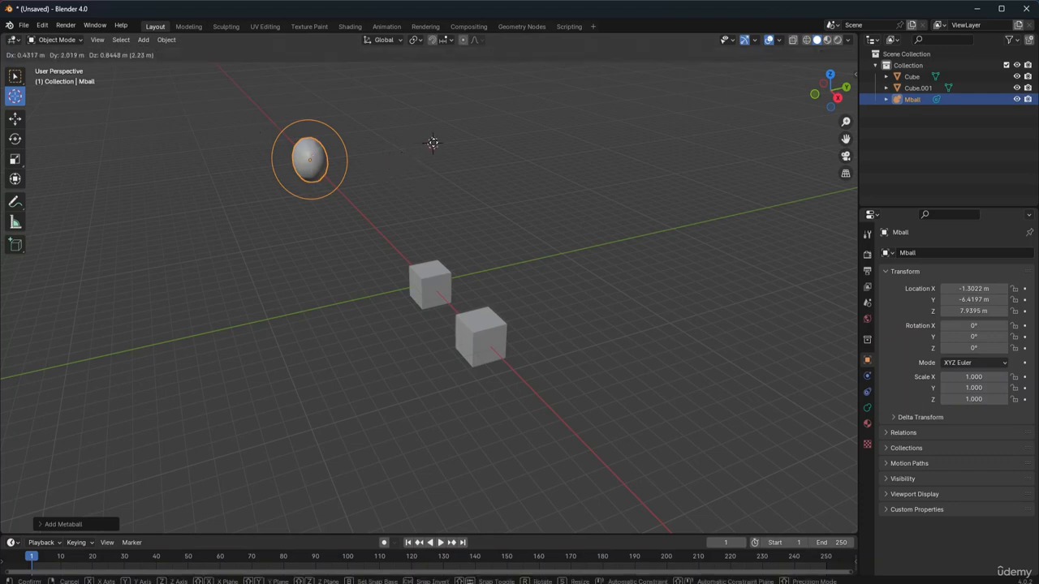
{"action": "left_click", "coordinate": [432, 143]}
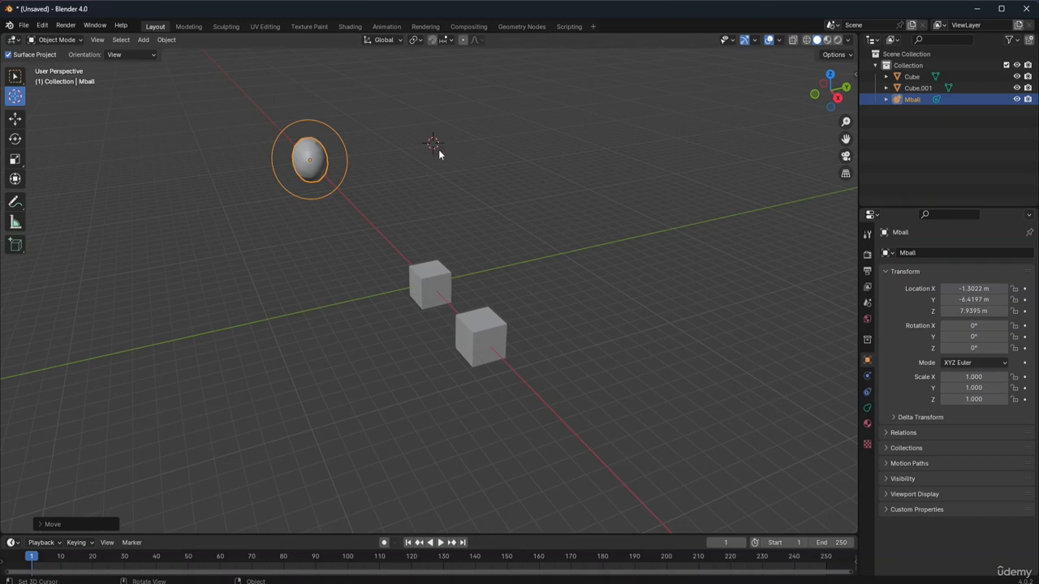
{"action": "left_click", "coordinate": [143, 40]}
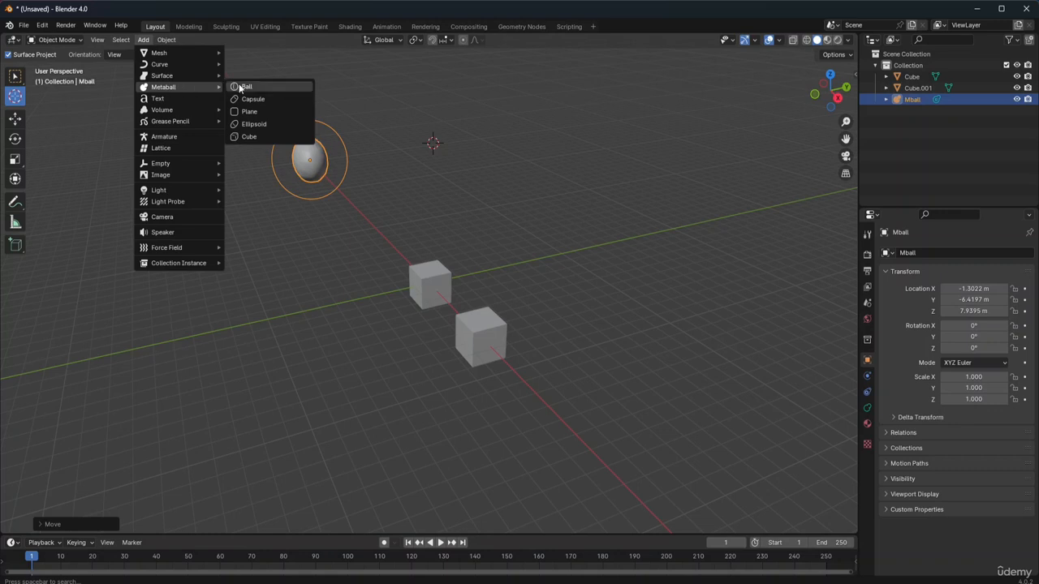
{"action": "left_click", "coordinate": [252, 125]}
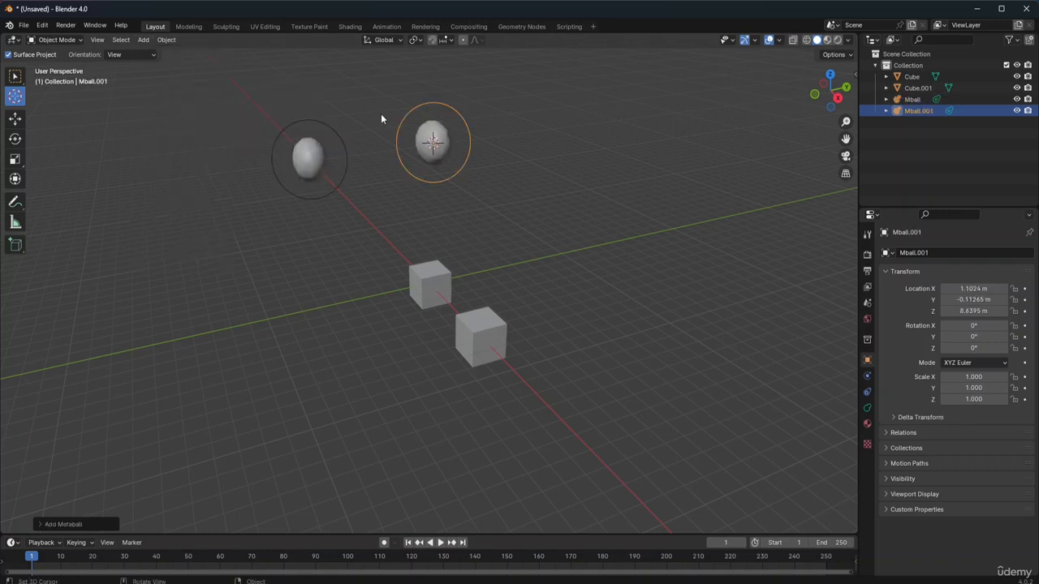
Step: Place the 3D cursor between the metaballs and cubes, add a third ellipsoid at about X 1.3 m, Y -3.5 m, Z 5.5 m, and move the cursor away
{"action": "left_click", "coordinate": [518, 179]}
{"action": "left_click_drag", "start_coordinate": [520, 182], "coordinate": [378, 210]}
{"action": "left_click", "coordinate": [143, 40]}
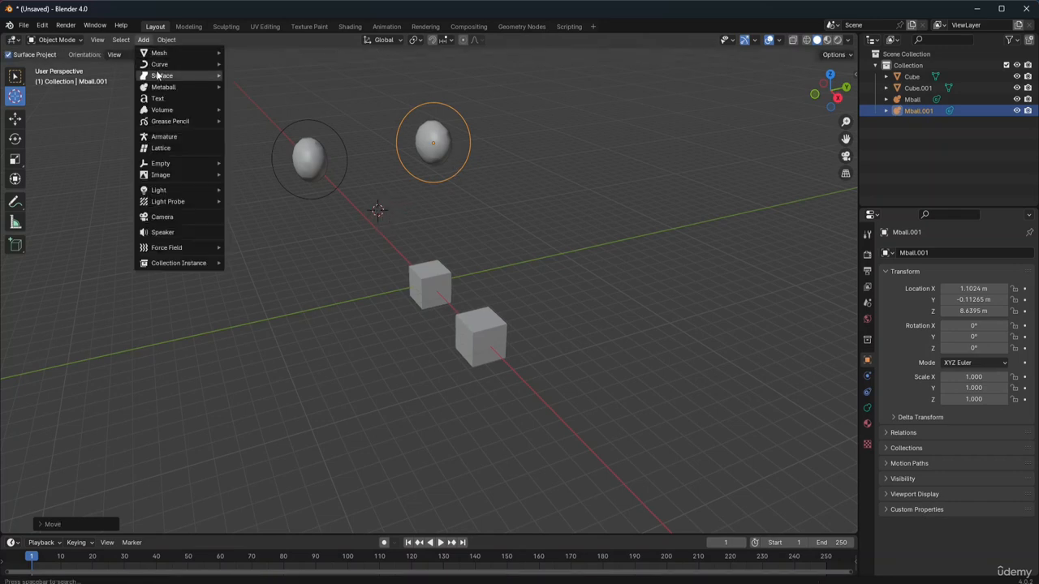
{"action": "mouse_move", "coordinate": [167, 87]}
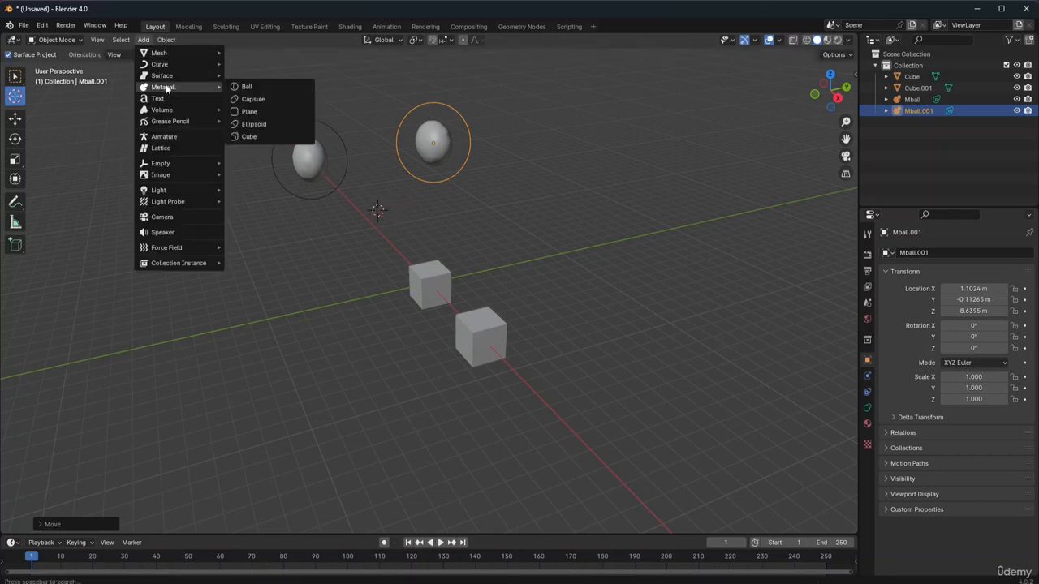
{"action": "left_click", "coordinate": [255, 126]}
{"action": "left_click", "coordinate": [539, 211]}
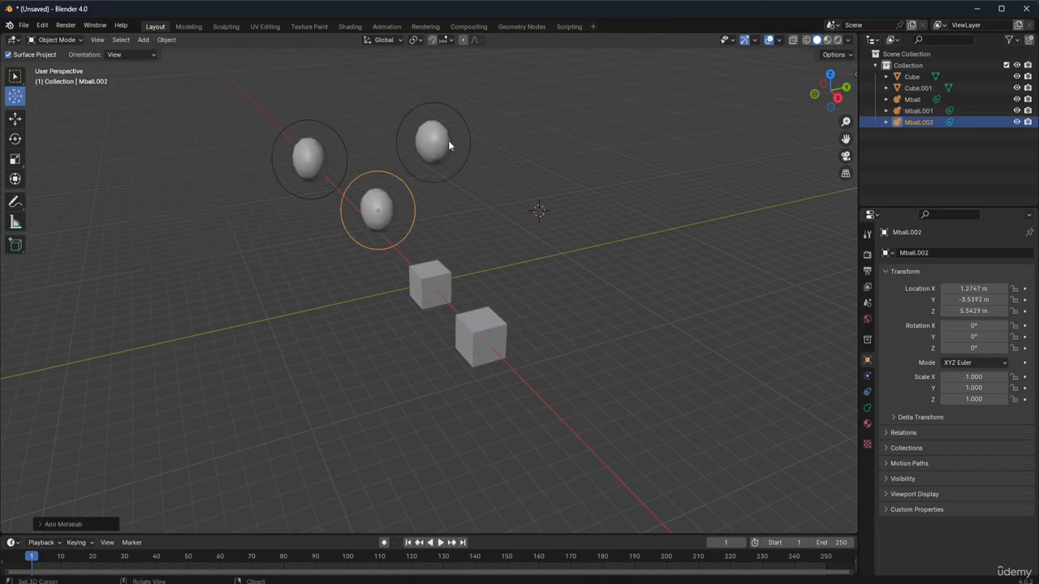
Step: Switch to the selection tool and move the third metaball towards the first, to Y -6.9792 m and X -2.2453 m
{"action": "key", "text": "w"}
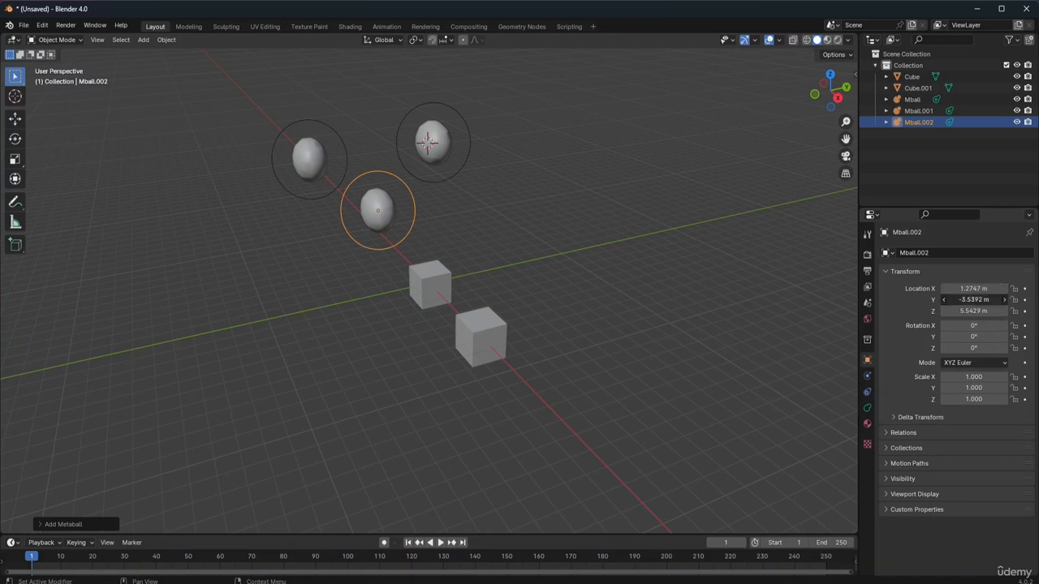
{"action": "left_click_drag", "start_coordinate": [973, 299], "coordinate": [837, 299]}
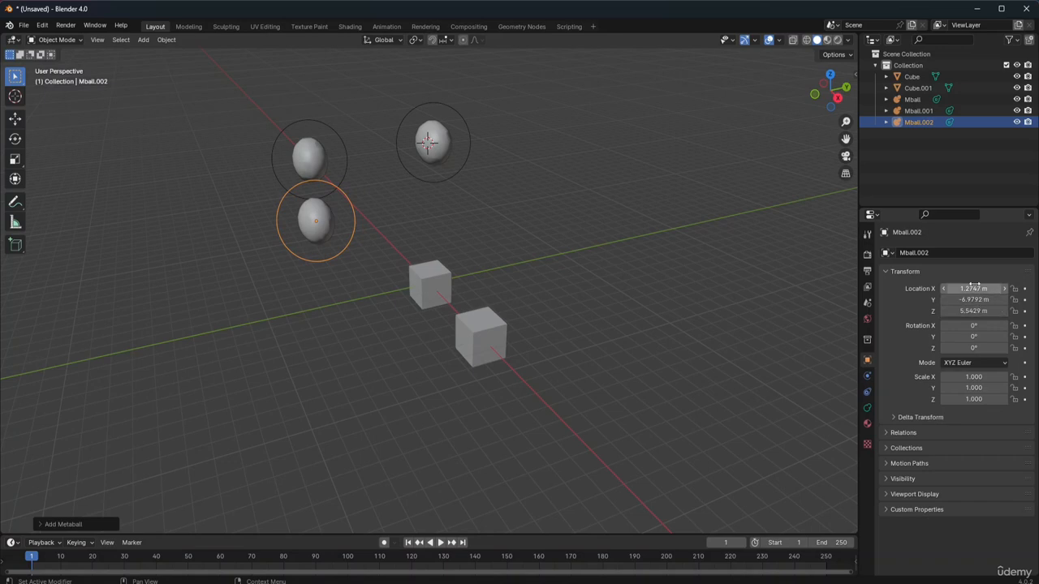
{"action": "left_click_drag", "start_coordinate": [976, 288], "coordinate": [909, 289]}
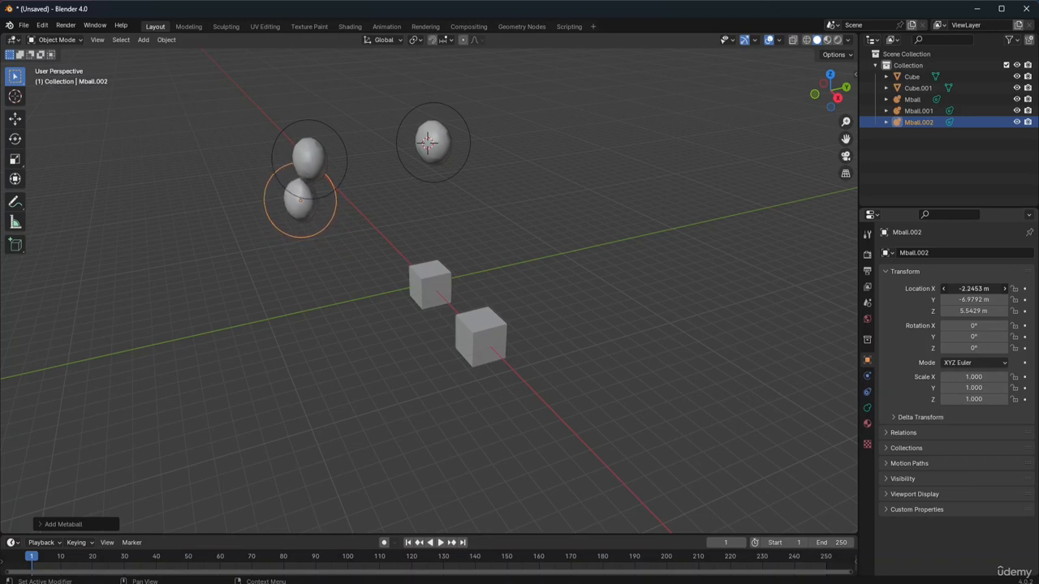
Step: Select the first metaball, set its X location to -1.0322 m, and clear the selection
{"action": "left_click", "coordinate": [438, 163]}
{"action": "left_click", "coordinate": [506, 184]}
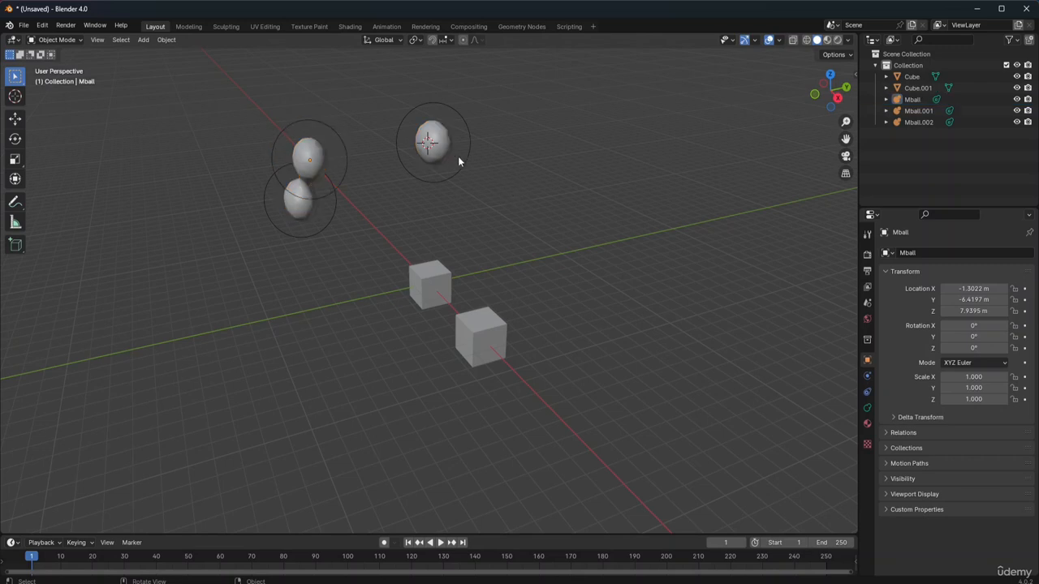
{"action": "left_click", "coordinate": [449, 164]}
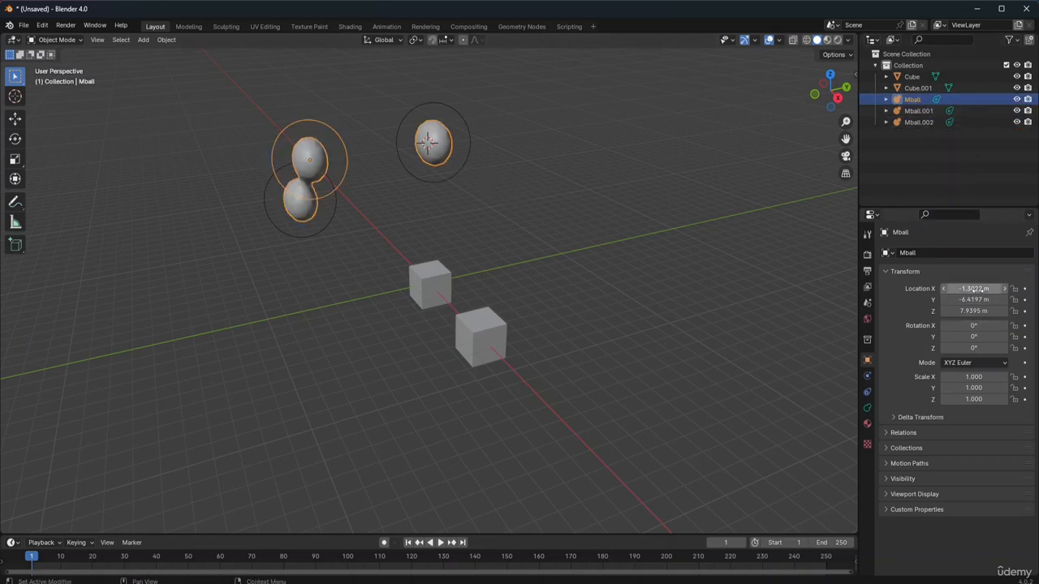
{"action": "left_click_drag", "start_coordinate": [976, 289], "coordinate": [986, 289]}
{"action": "left_click", "coordinate": [466, 240]}
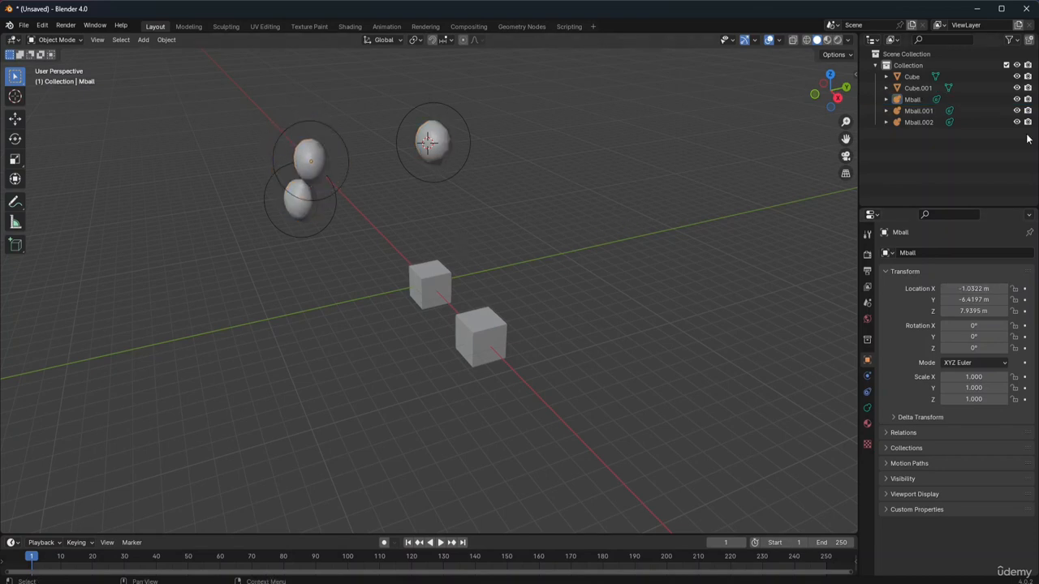
Step: Move the second metaball along Y to -5.2727 m so it merges with the first, and clear the selection
{"action": "left_click", "coordinate": [918, 111]}
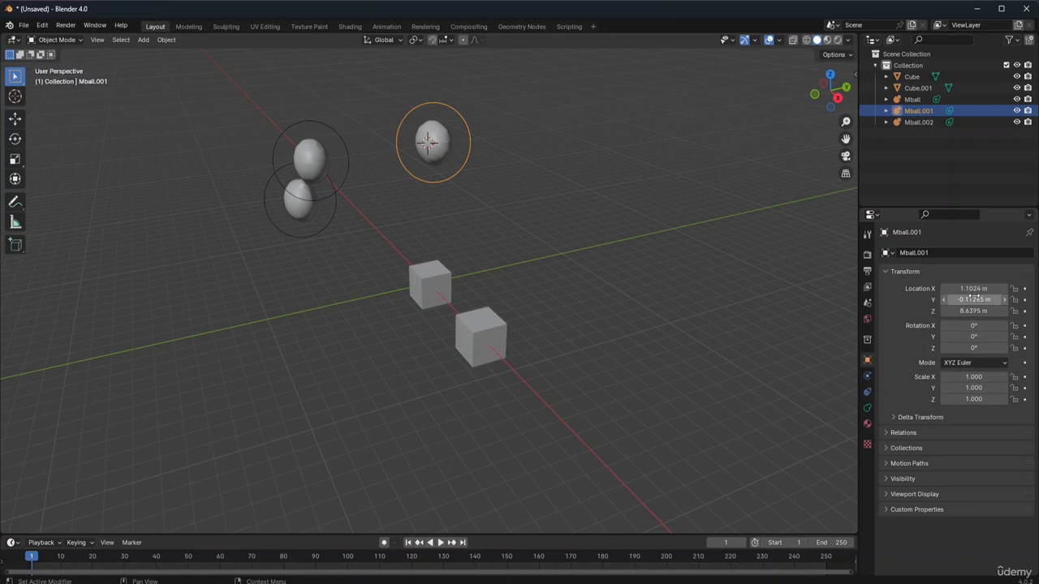
{"action": "left_click_drag", "start_coordinate": [974, 300], "coordinate": [923, 299]}
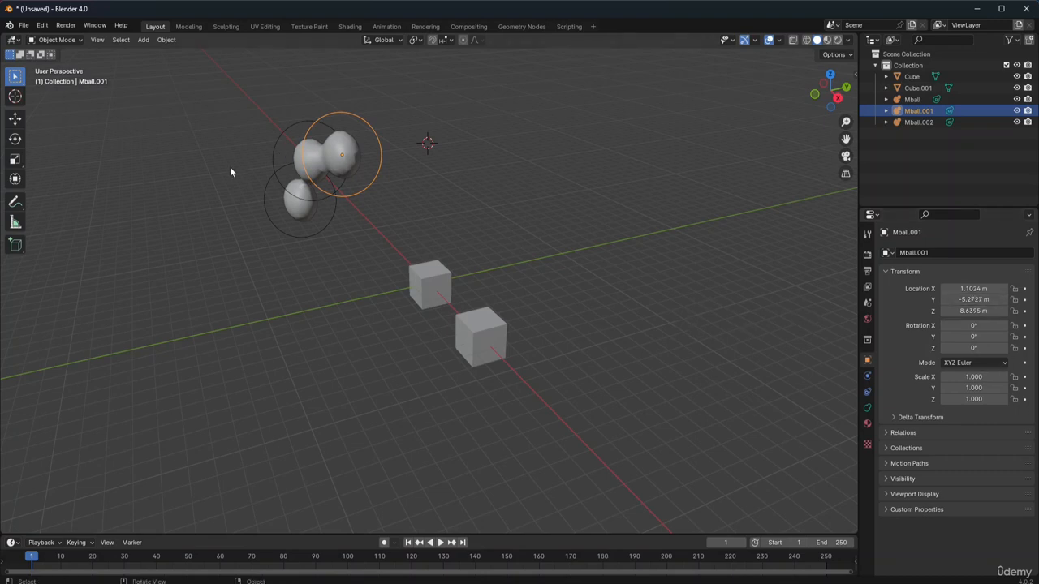
{"action": "left_click", "coordinate": [300, 174]}
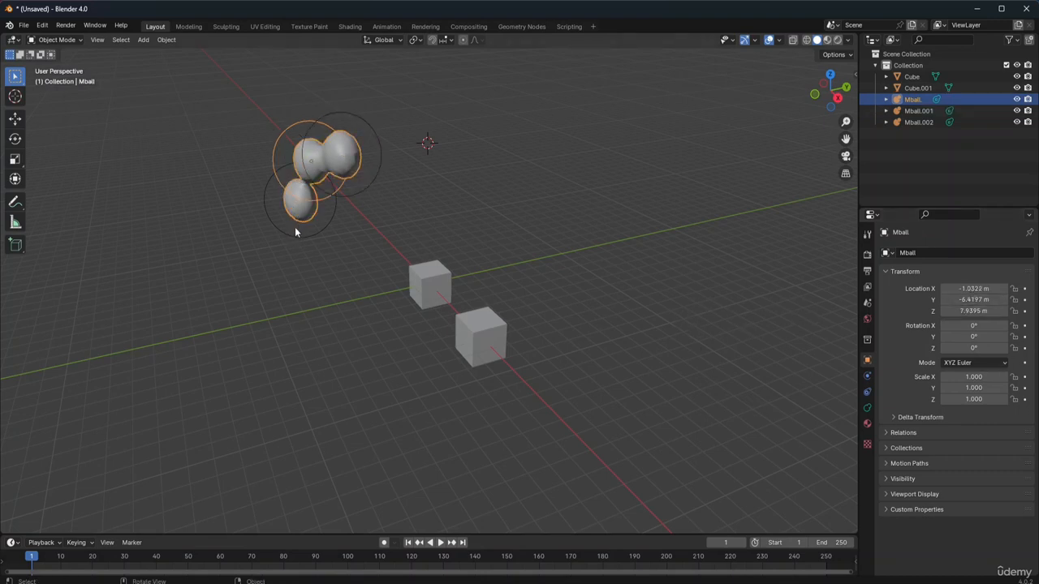
{"action": "left_click", "coordinate": [286, 231]}
{"action": "left_click", "coordinate": [311, 174]}
{"action": "left_click", "coordinate": [925, 150]}
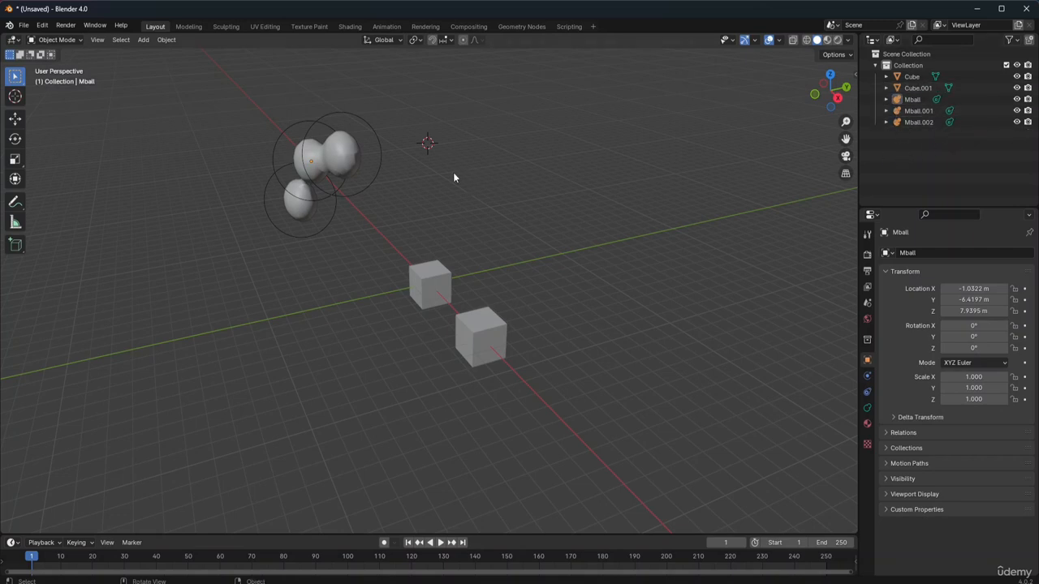
Step: Place the 3D cursor just below the merged metaballs, at about X -1.8 m, Y -5.0 m, Z 5.8 m
{"action": "left_click_drag", "start_coordinate": [431, 145], "coordinate": [382, 195]}
{"action": "left_click", "coordinate": [16, 97]}
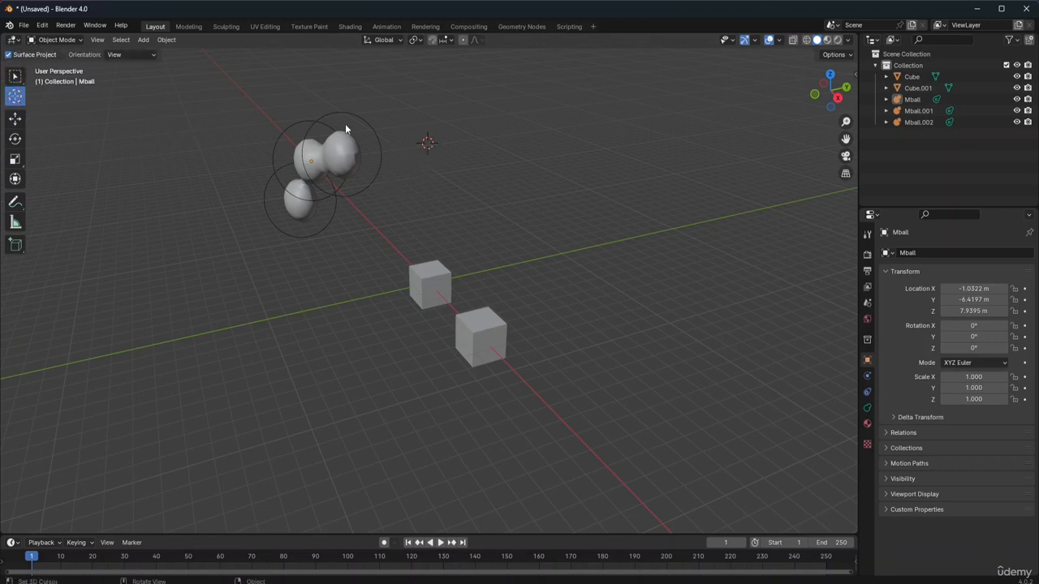
{"action": "left_click", "coordinate": [335, 195]}
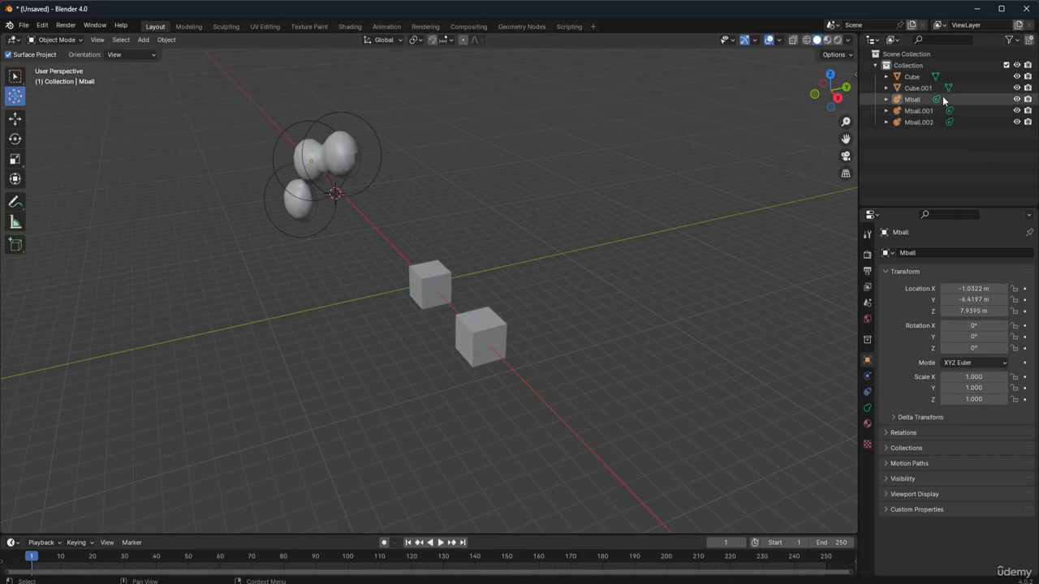
Step: Add a ball metaball at the 3D cursor and move it to X -2.4501 m and Y -4.5973 m
{"action": "left_click", "coordinate": [143, 39]}
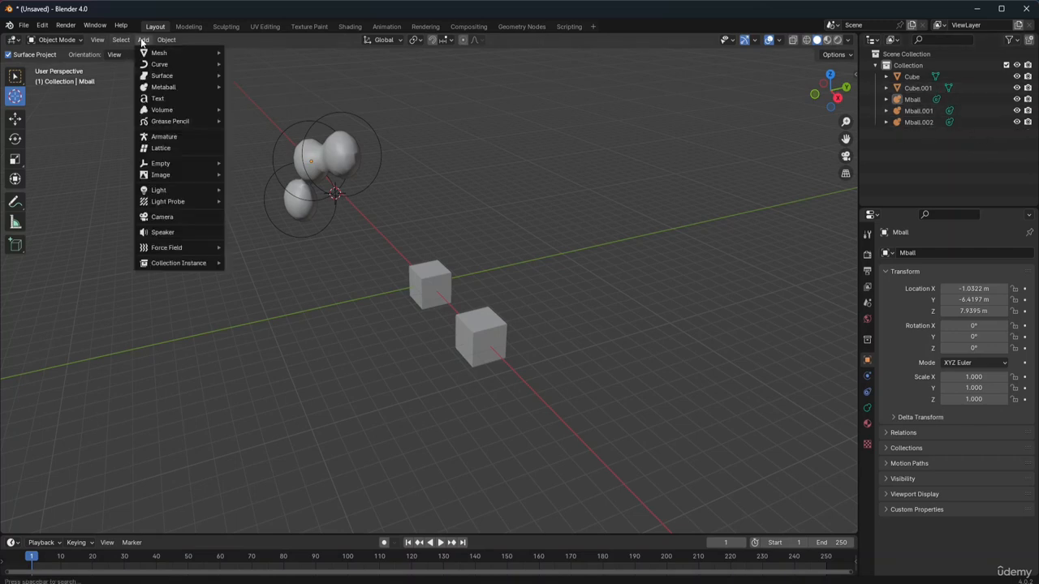
{"action": "mouse_move", "coordinate": [170, 87]}
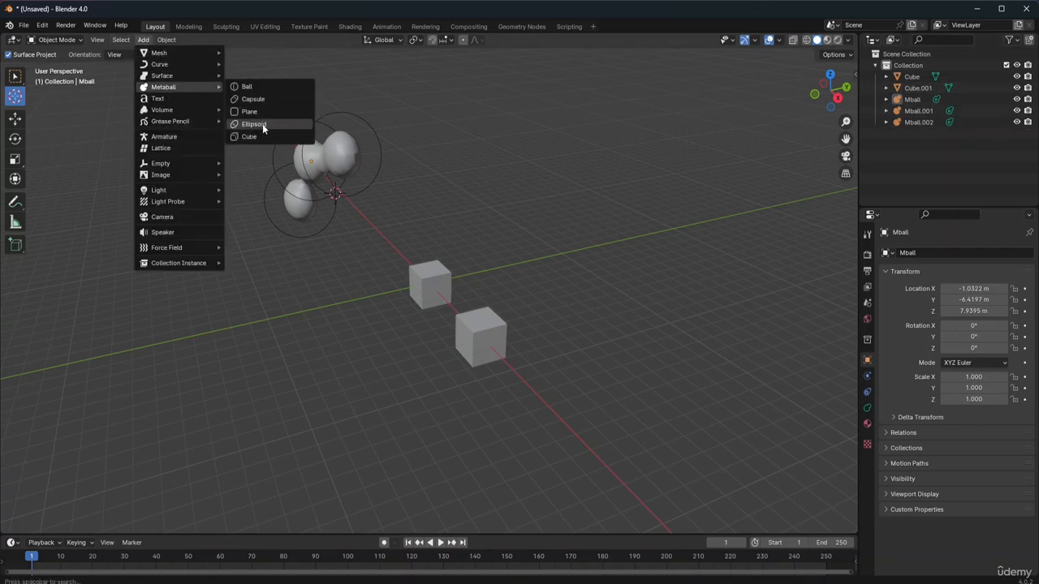
{"action": "left_click", "coordinate": [263, 86]}
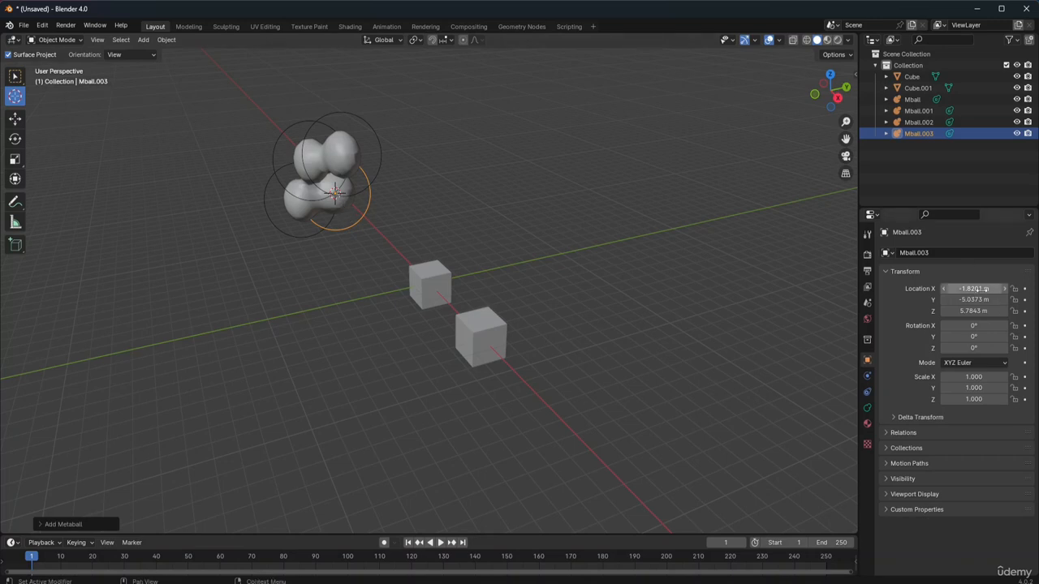
{"action": "mouse_move", "coordinate": [975, 289]}
{"action": "left_mouse_down"}
{"action": "mouse_move", "coordinate": [957, 290]}
{"action": "mouse_move", "coordinate": [1018, 289]}
{"action": "mouse_move", "coordinate": [962, 300]}
{"action": "mouse_move", "coordinate": [997, 295]}
{"action": "mouse_move", "coordinate": [958, 289]}
{"action": "left_mouse_up"}
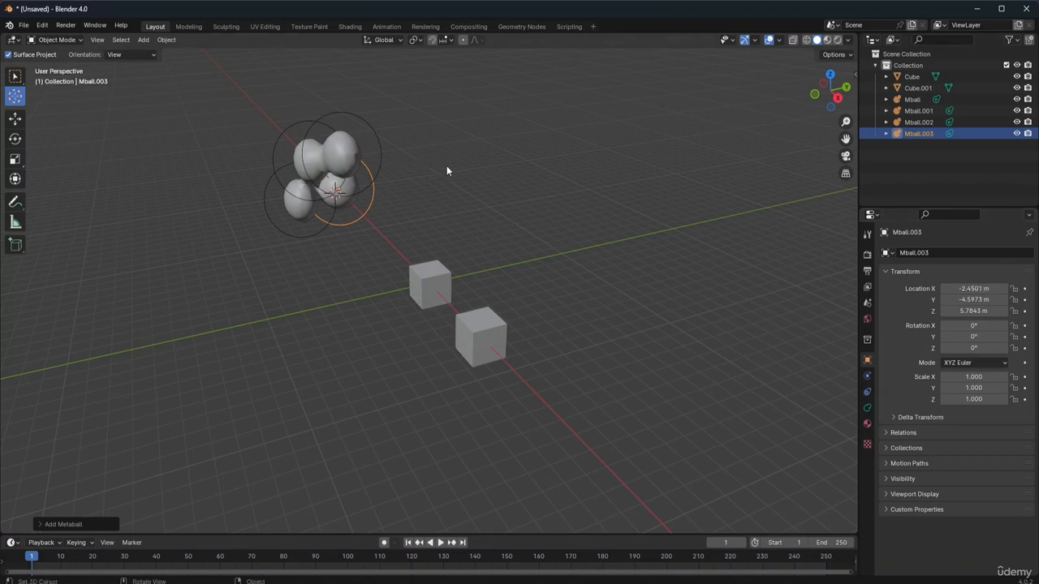
Step: Clear the selection and add a camera at the 3D cursor below the merged metaballs
{"action": "scroll", "coordinate": [446, 170], "scroll_direction": "up", "scroll_amount": 5}
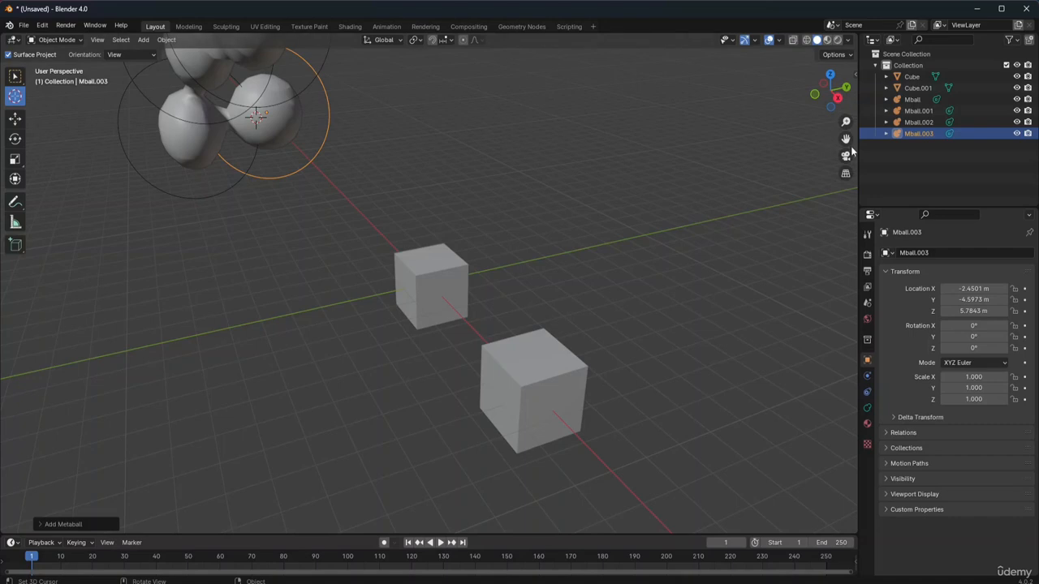
{"action": "left_click_drag", "start_coordinate": [845, 139], "coordinate": [1005, 274]}
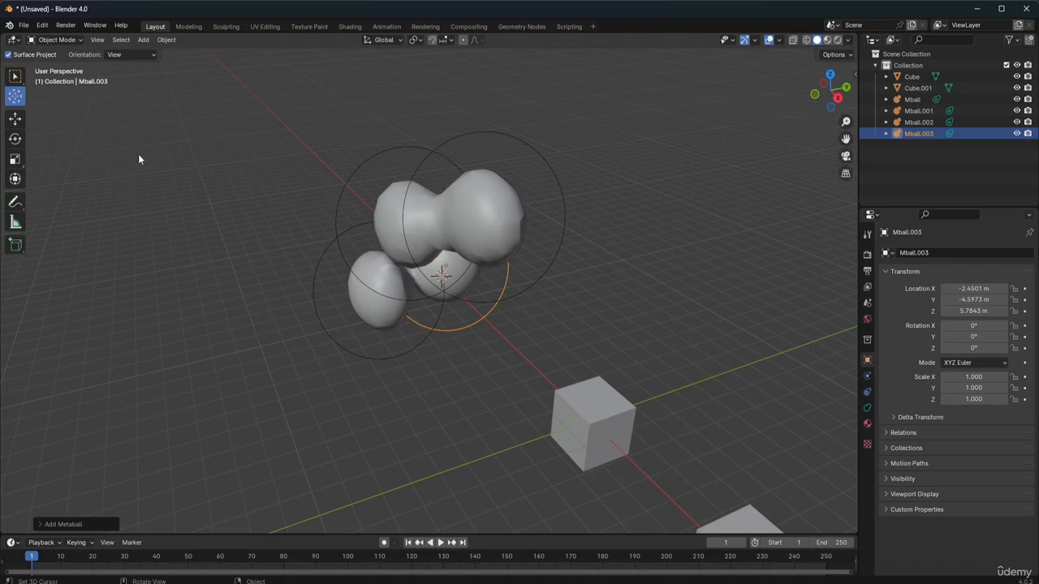
{"action": "left_click", "coordinate": [916, 167]}
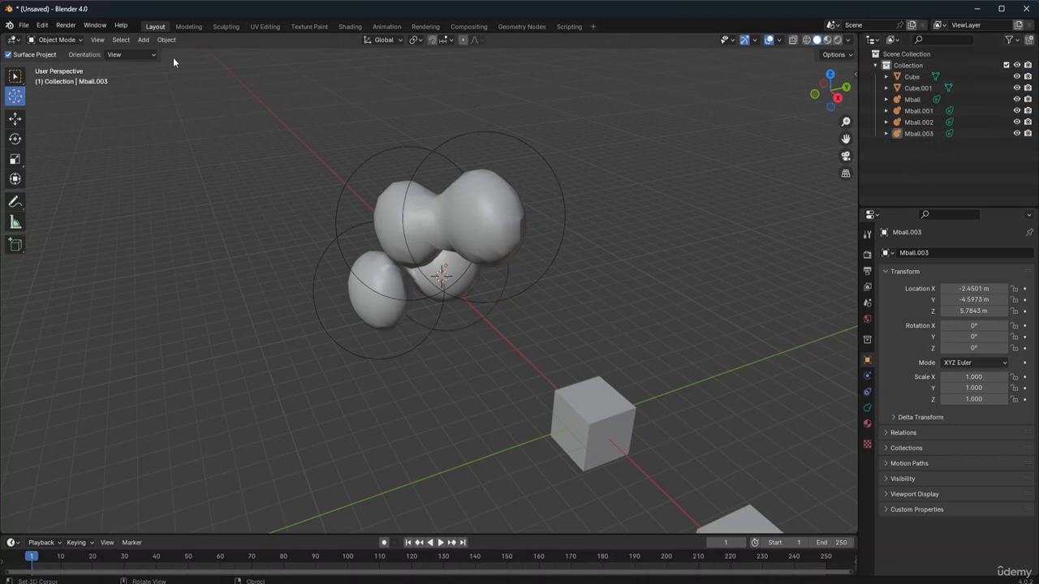
{"action": "left_click", "coordinate": [144, 40]}
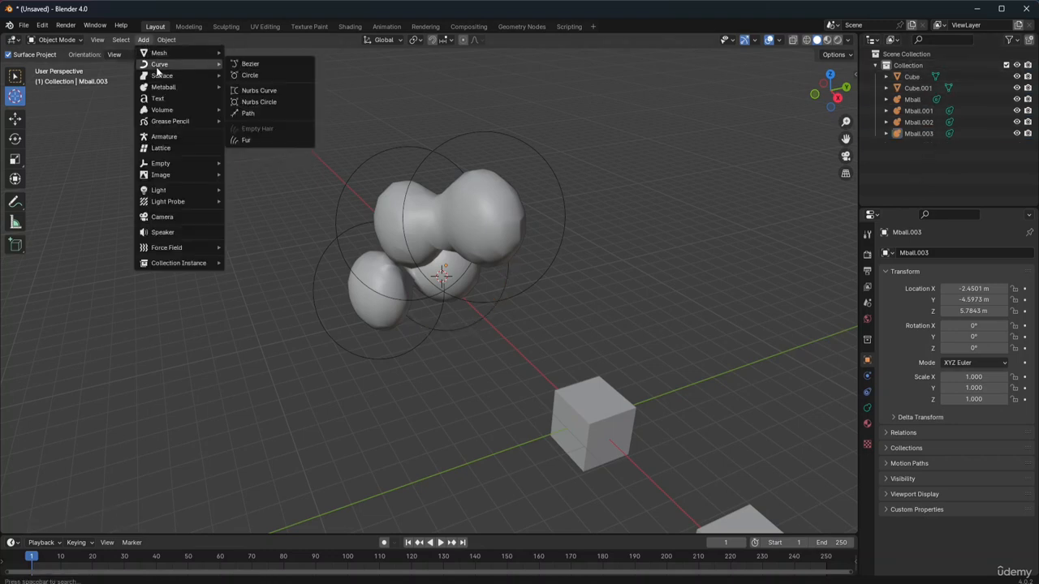
{"action": "left_click", "coordinate": [173, 220]}
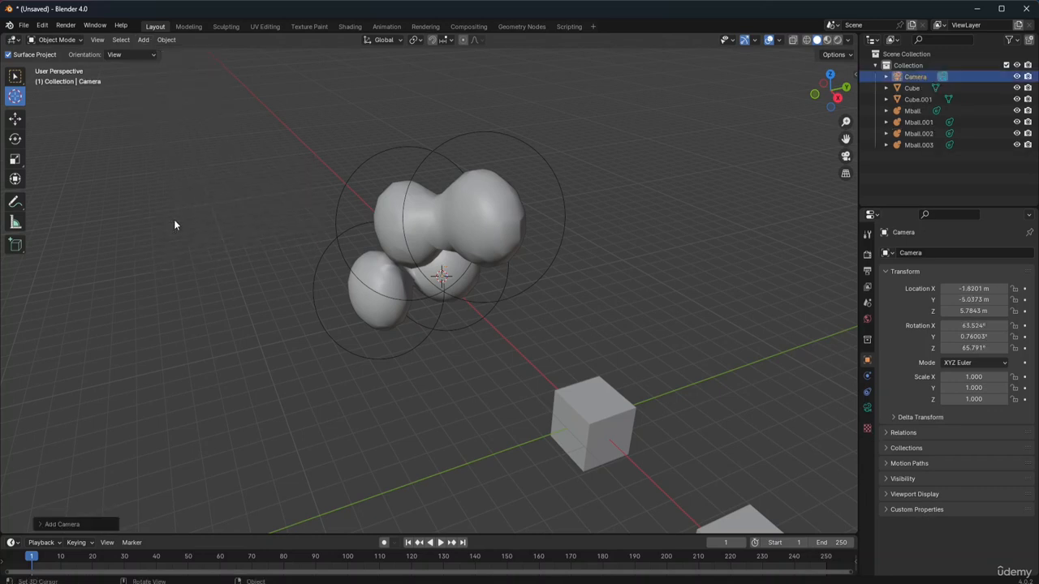
{"action": "scroll", "coordinate": [550, 254], "scroll_direction": "down", "scroll_amount": 5}
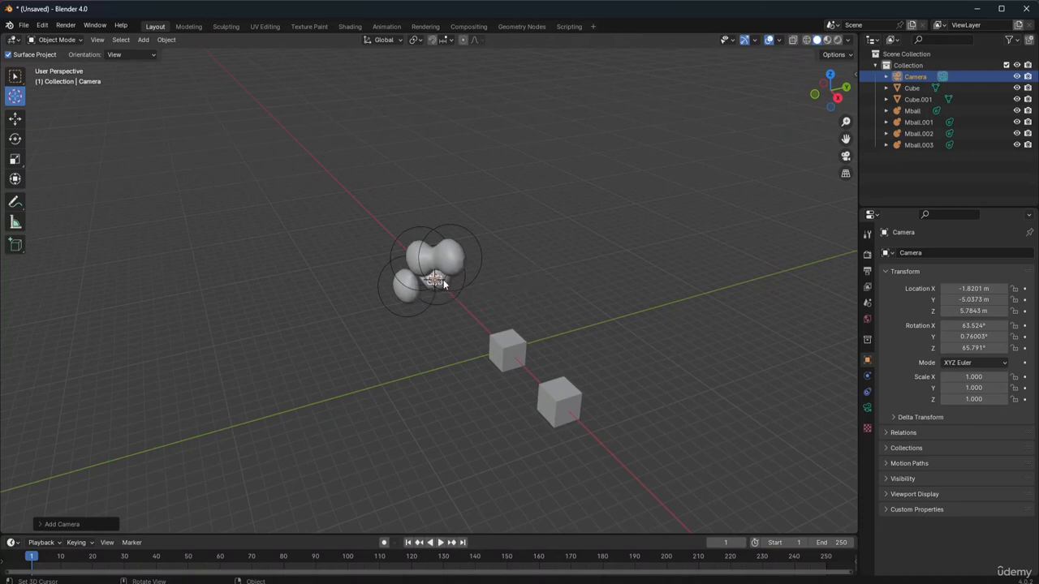
Step: Select all four metaballs and try to move them together
{"action": "left_click", "coordinate": [930, 112]}
{"action": "left_click", "coordinate": [910, 111]}
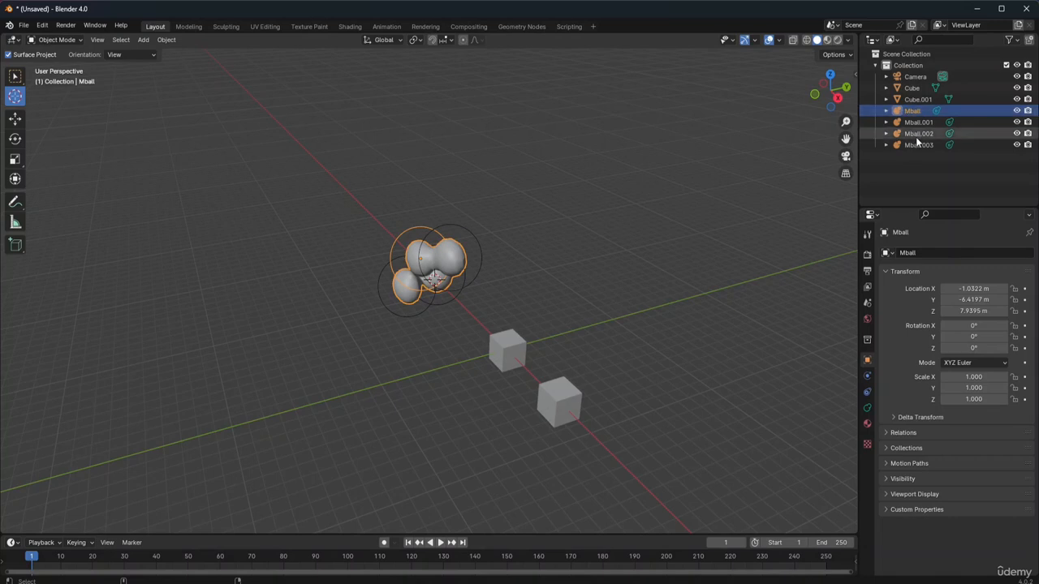
{"action": "left_click", "coordinate": [921, 145], "text": "shift"}
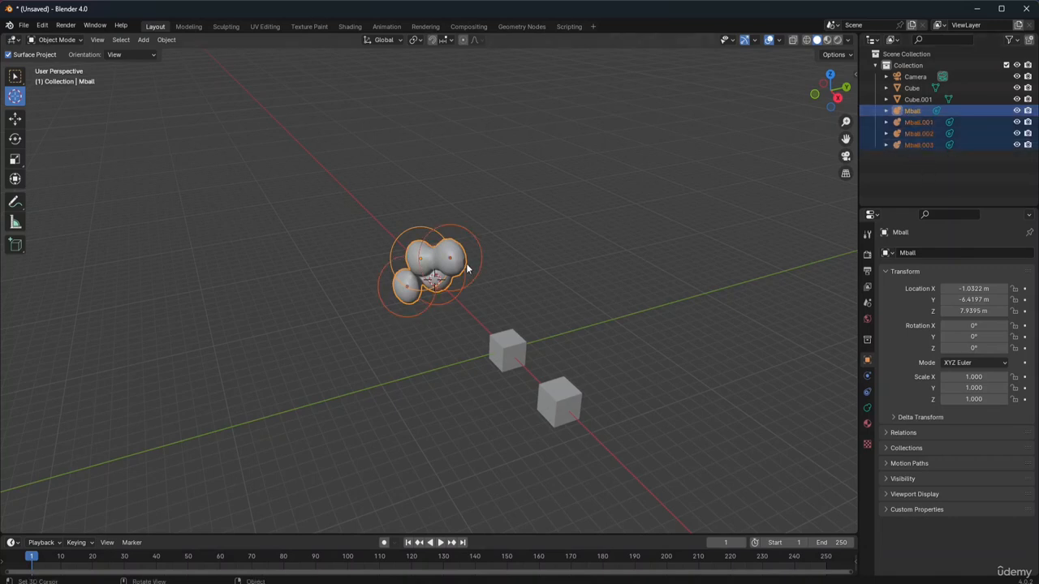
{"action": "key", "text": "g"}
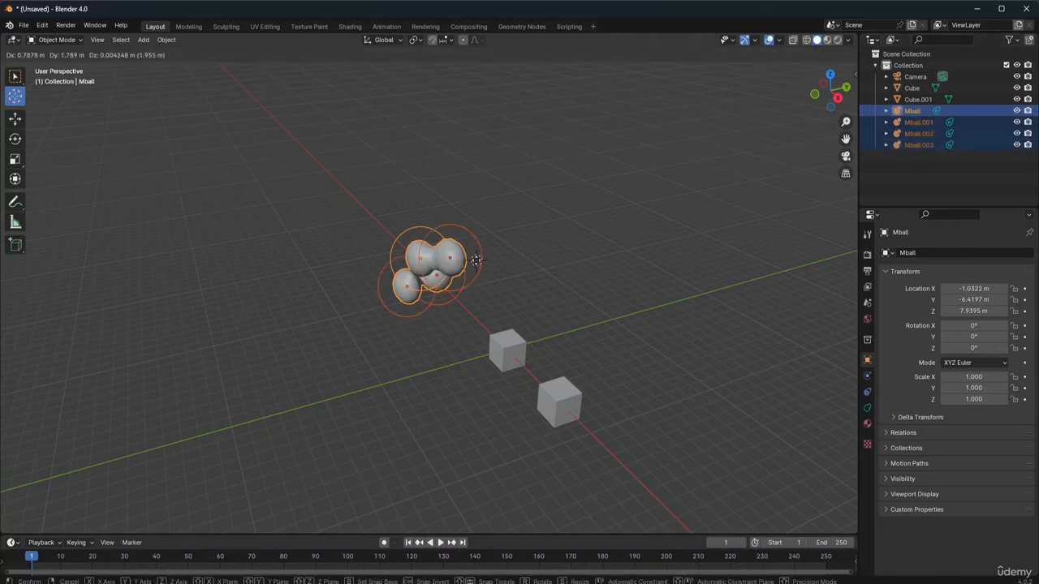
{"action": "left_click", "coordinate": [448, 260]}
Step: Set the first metaball's X location to 3.3478 m and make Mball.003 the active object
{"action": "left_click", "coordinate": [14, 78]}
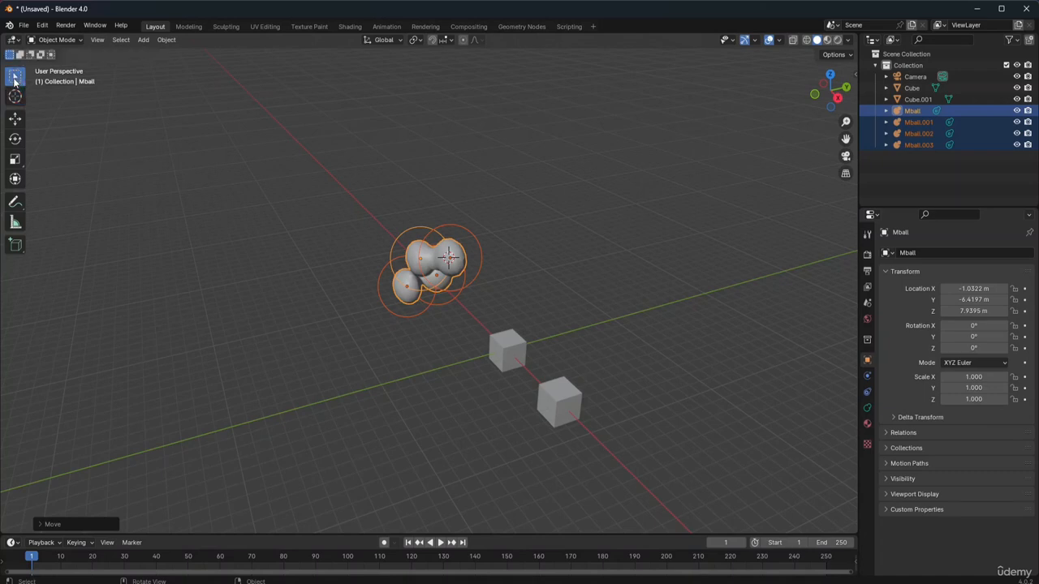
{"action": "left_click_drag", "start_coordinate": [434, 266], "coordinate": [413, 253]}
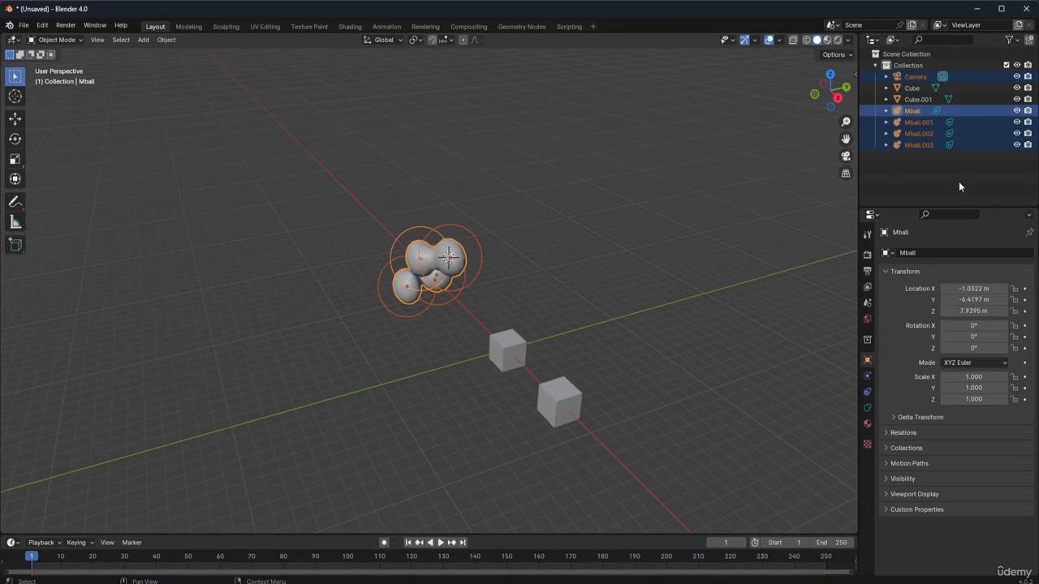
{"action": "left_click_drag", "start_coordinate": [972, 288], "coordinate": [1010, 288]}
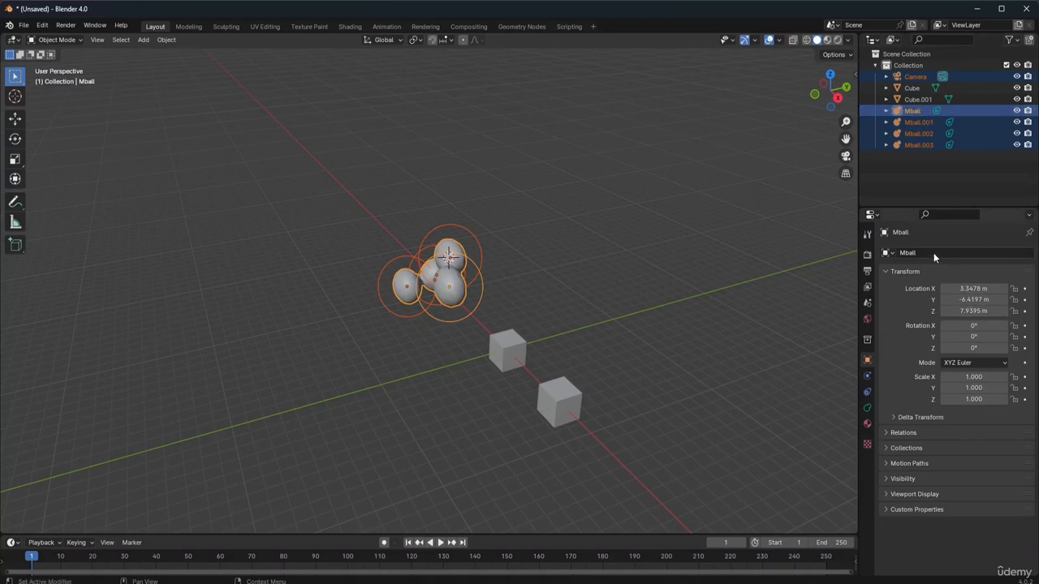
{"action": "left_click", "coordinate": [887, 253]}
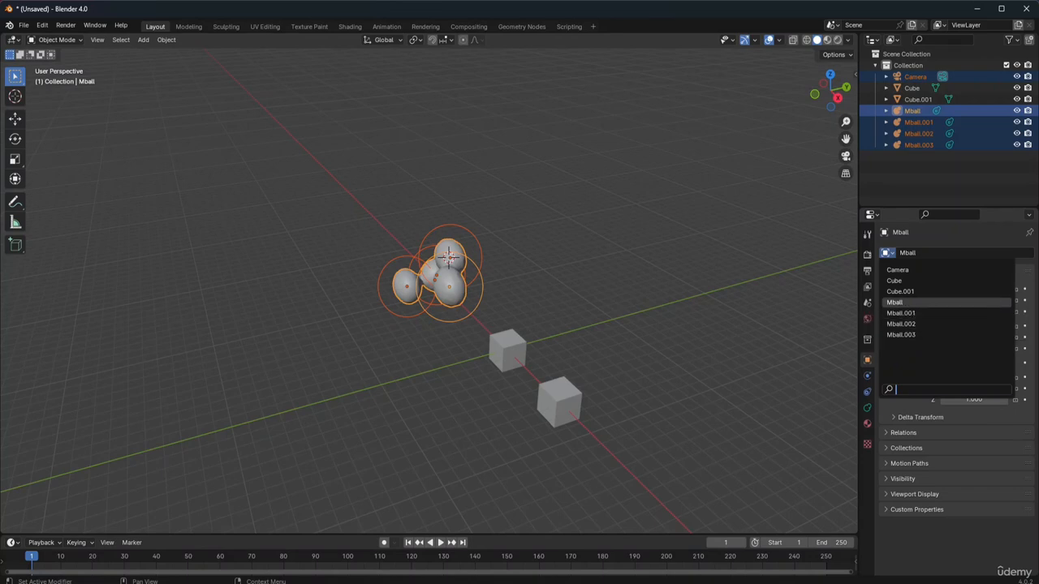
{"action": "left_click", "coordinate": [913, 333]}
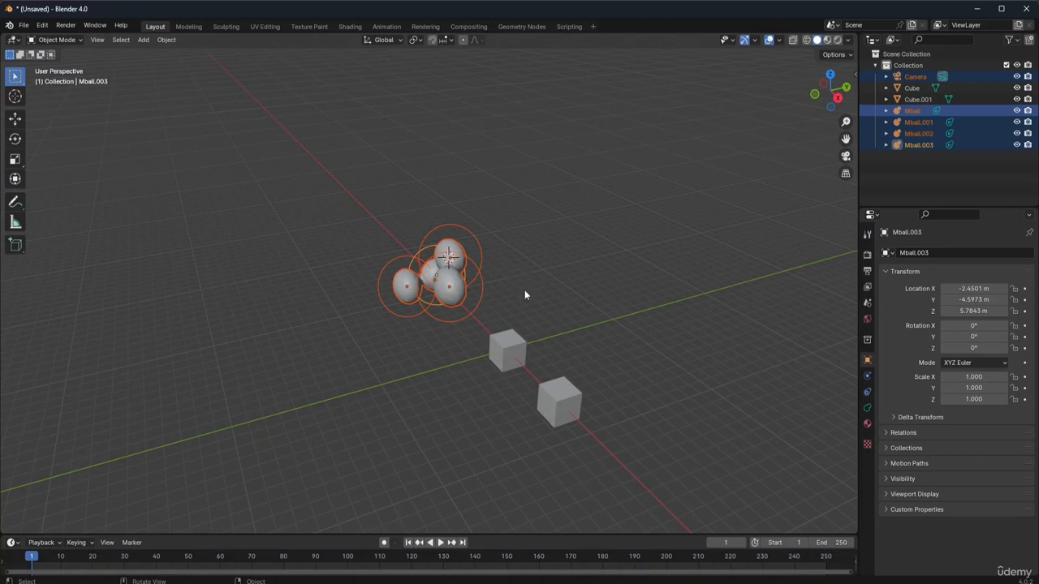
Step: Select only the camera hidden among the metaballs and delete it
{"action": "left_click", "coordinate": [17, 99]}
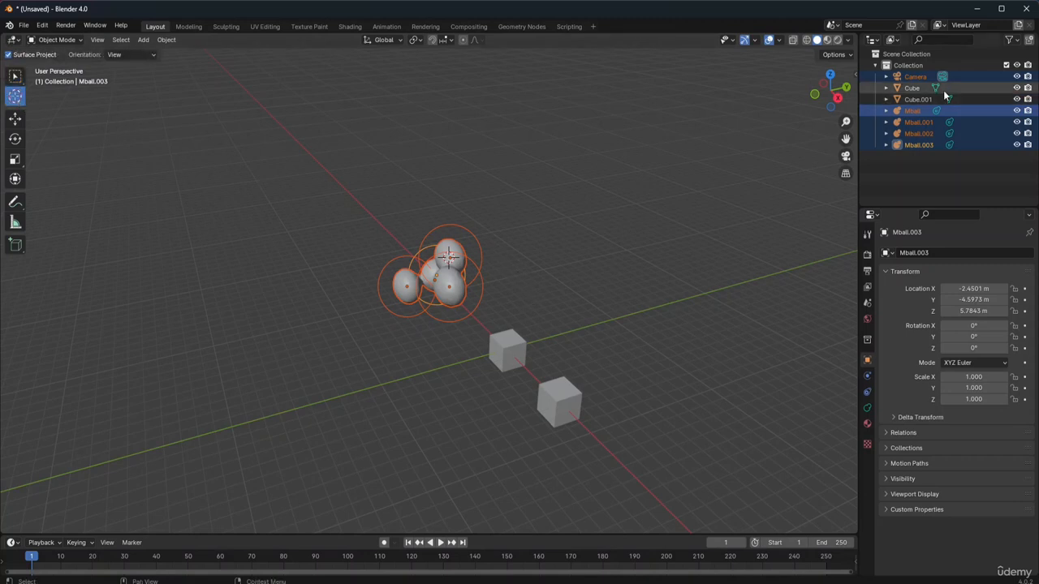
{"action": "left_click", "coordinate": [924, 75]}
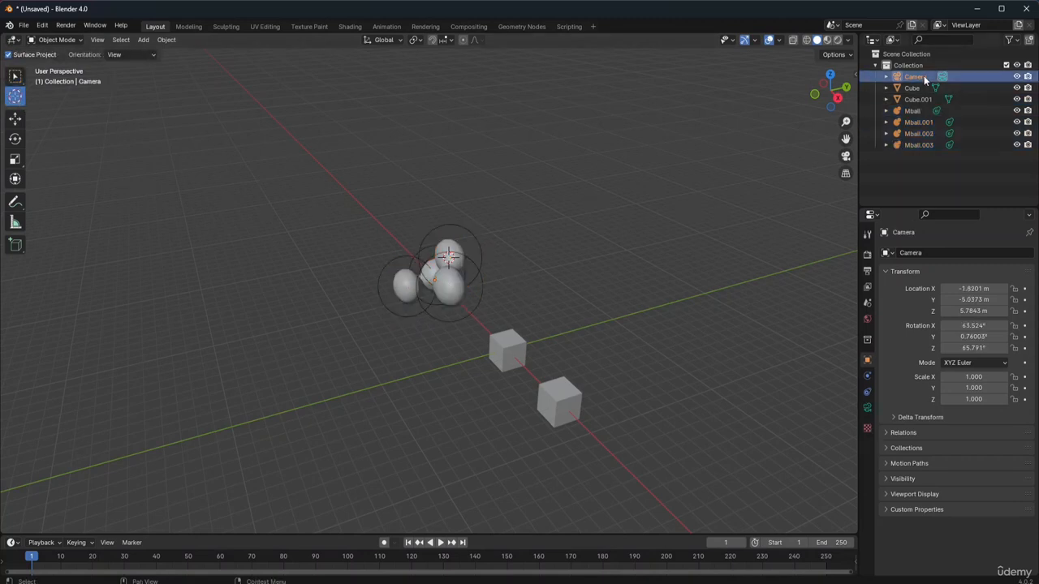
{"action": "key", "text": "x"}
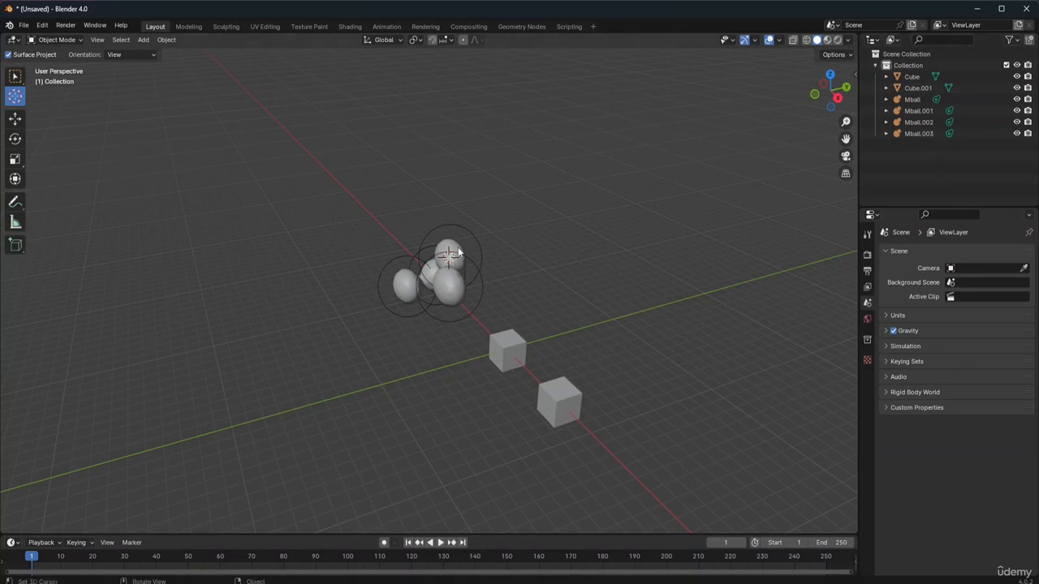
Step: Add a camera at a 3D cursor placed at about X -5.8 m, Y -21.1 m, Z 11.0 m, and scale it to 4.925
{"action": "left_click_drag", "start_coordinate": [447, 257], "coordinate": [172, 225]}
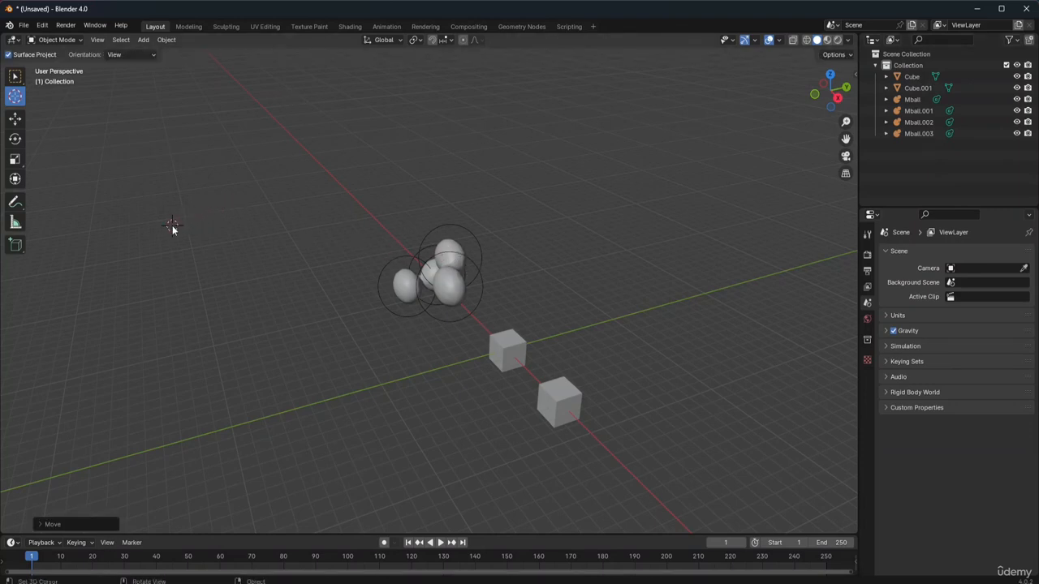
{"action": "left_click", "coordinate": [143, 40]}
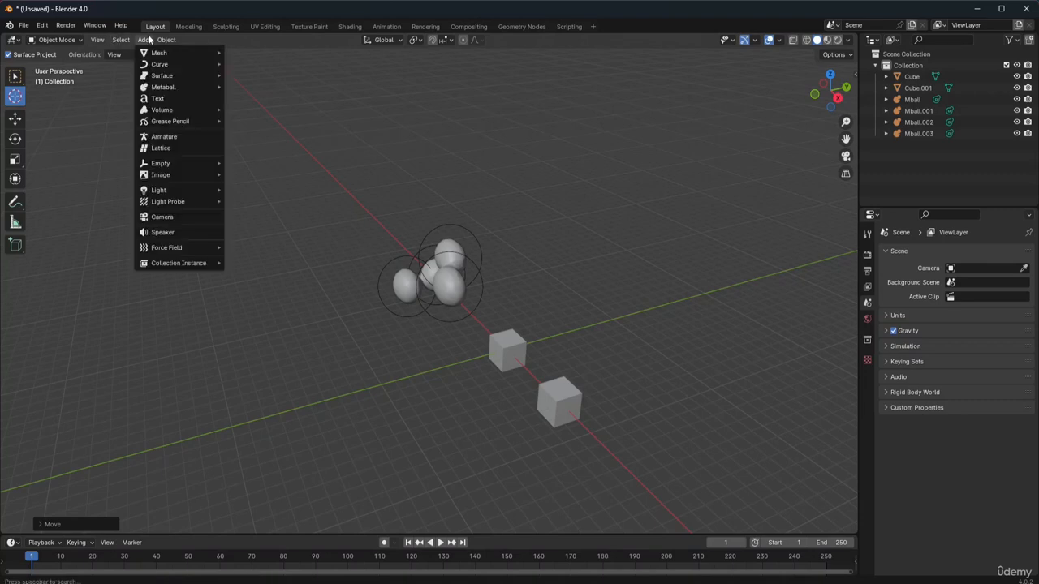
{"action": "left_click", "coordinate": [172, 217]}
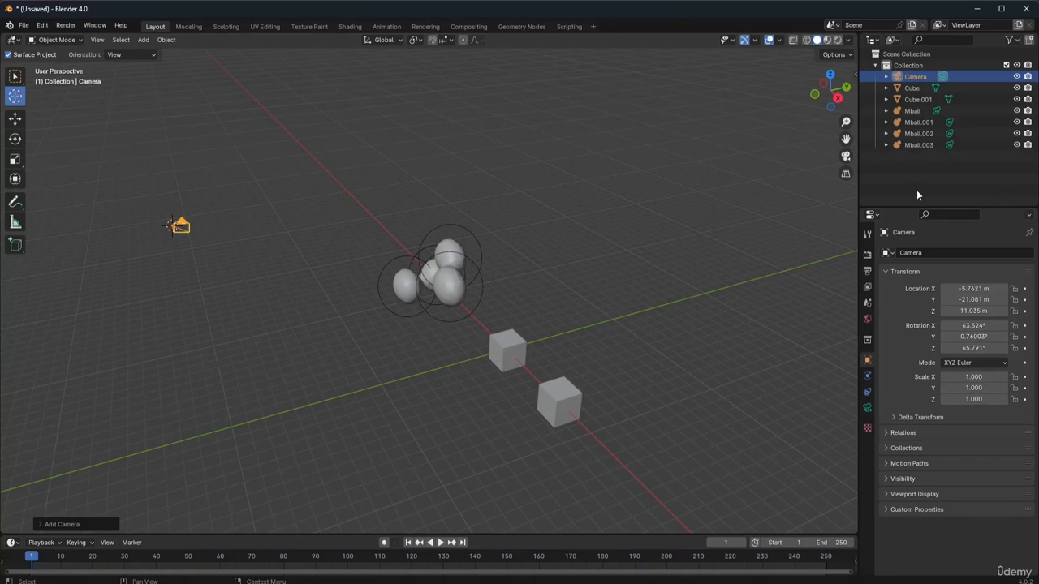
{"action": "key", "text": "s"}
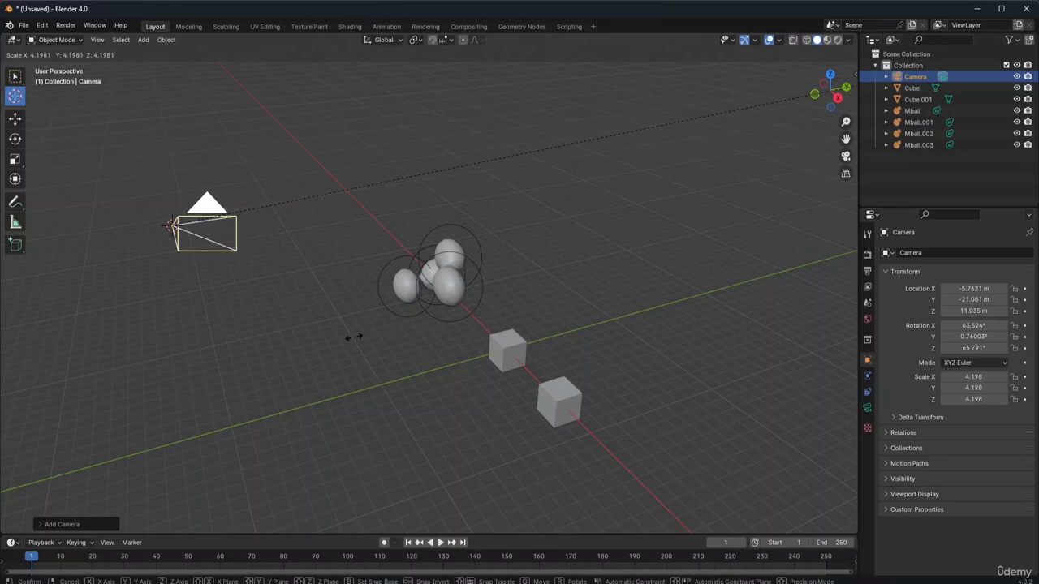
{"action": "left_click", "coordinate": [687, 299]}
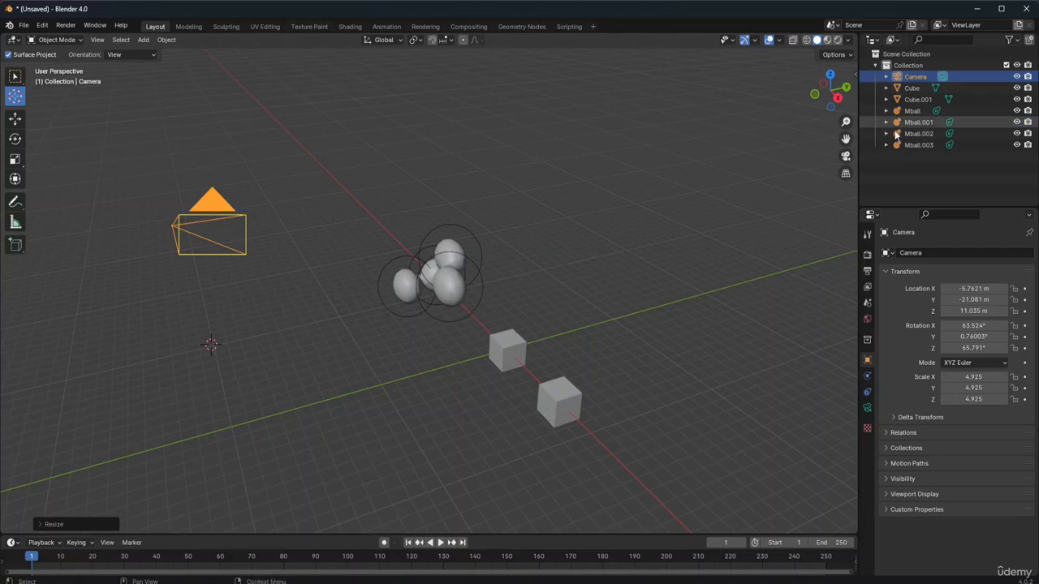
Step: Add a point light at the 3D cursor below the camera, at about X -1.9 m, Y -20.2 m, Z 4.7 m
{"action": "mouse_move", "coordinate": [845, 140]}
{"action": "left_mouse_down"}
{"action": "mouse_move", "coordinate": [821, 129]}
{"action": "mouse_move", "coordinate": [1029, 75]}
{"action": "mouse_move", "coordinate": [827, 122]}
{"action": "mouse_move", "coordinate": [845, 139]}
{"action": "left_mouse_up"}
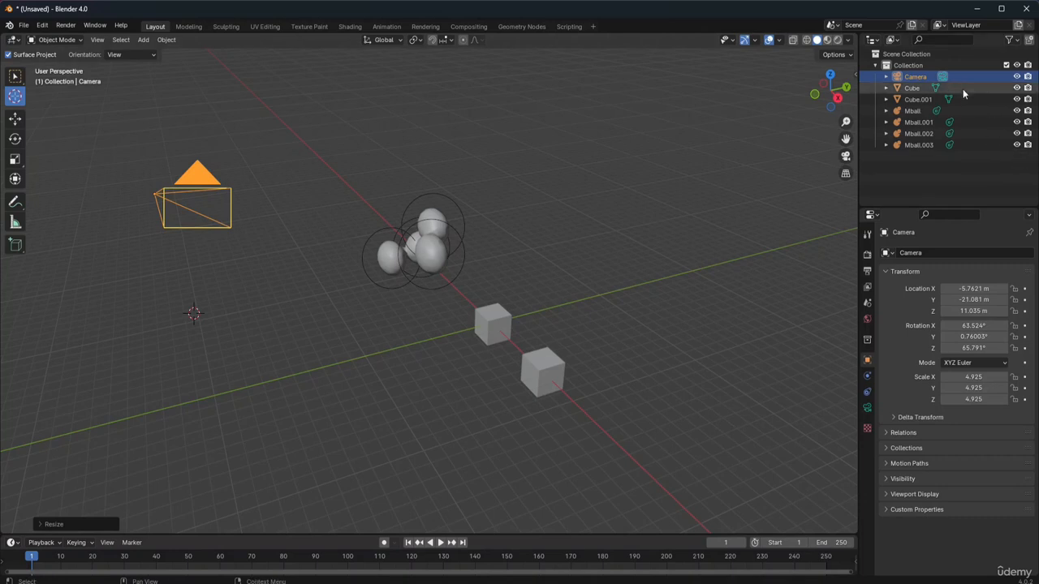
{"action": "left_click", "coordinate": [143, 41]}
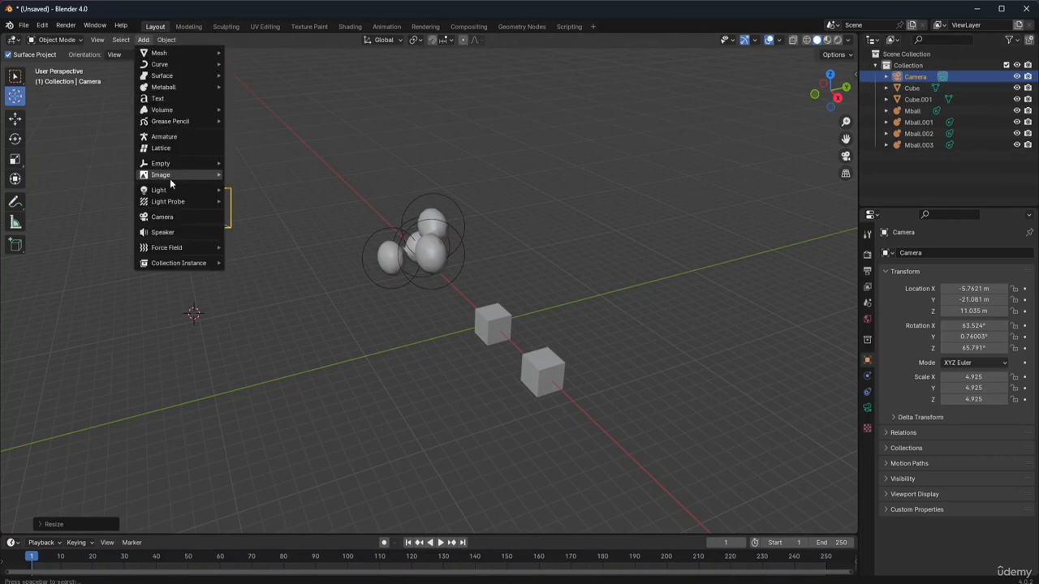
{"action": "mouse_move", "coordinate": [170, 187]}
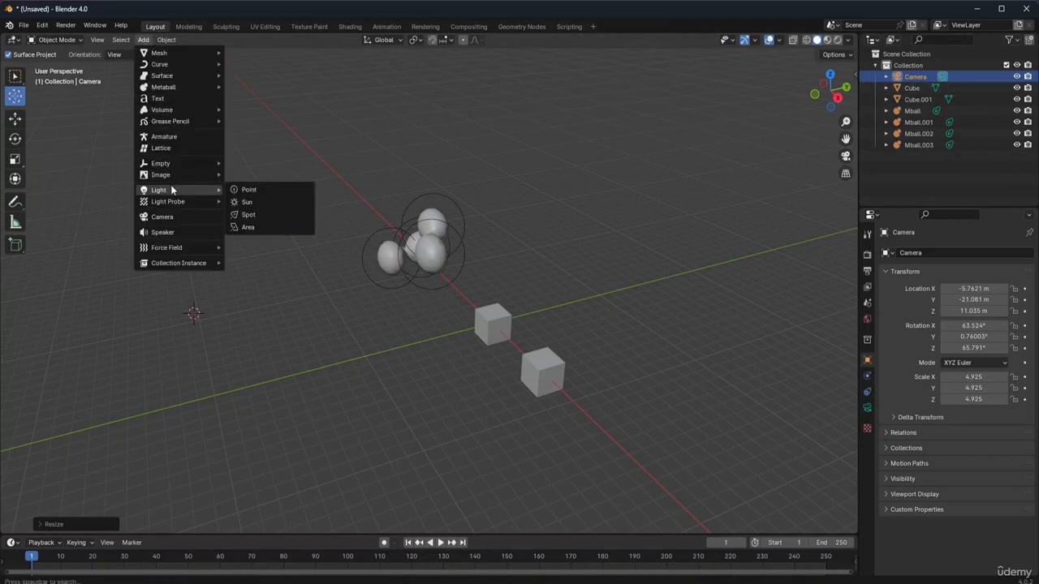
{"action": "left_click", "coordinate": [269, 191]}
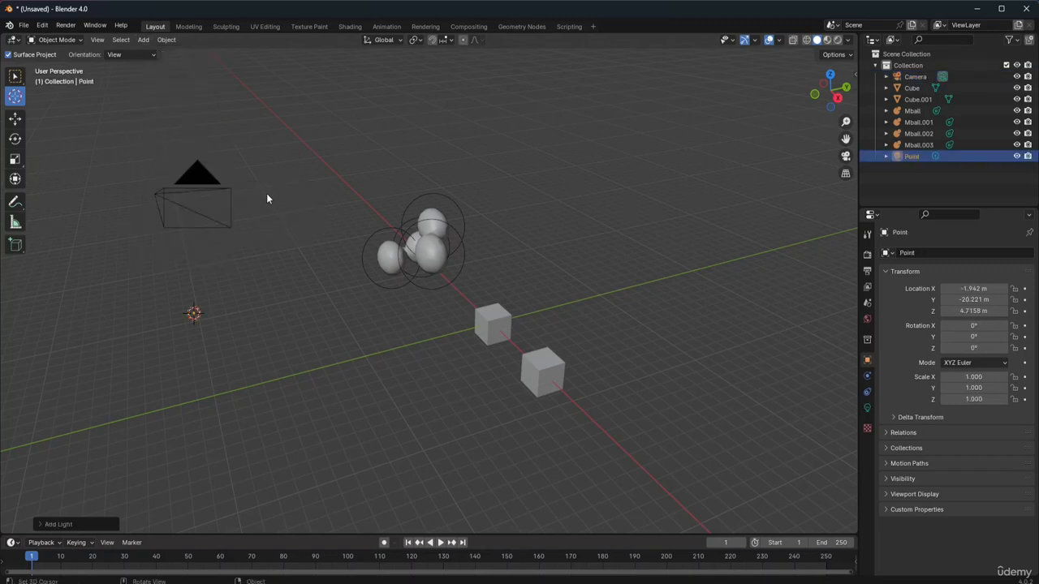
{"action": "left_click_drag", "start_coordinate": [196, 313], "coordinate": [198, 287]}
Step: Move the point light behind the metaballs to X -37.892 m and Y 6.1687 m
{"action": "left_click", "coordinate": [16, 79]}
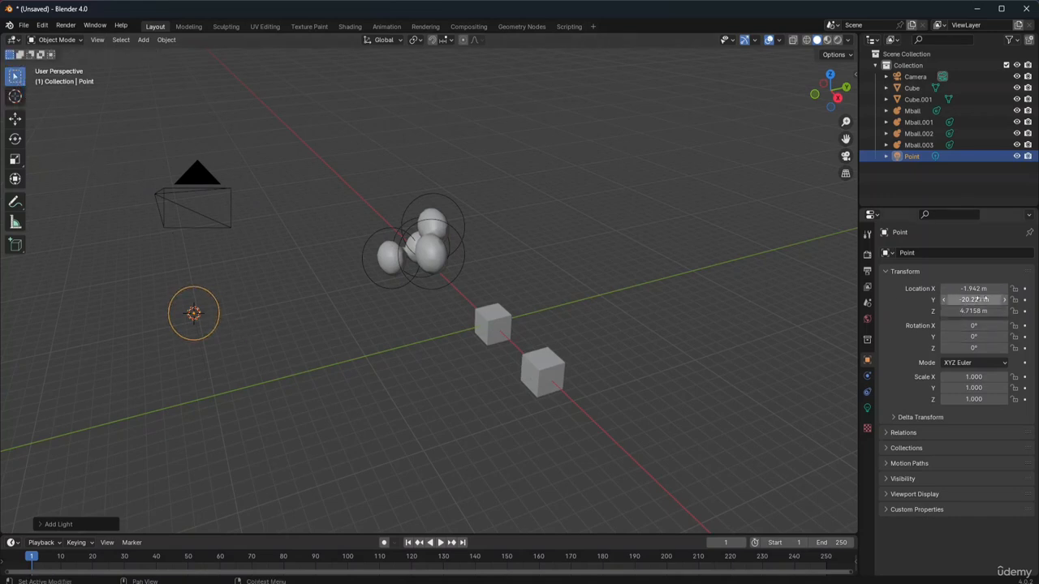
{"action": "left_click_drag", "start_coordinate": [974, 299], "coordinate": [990, 299]}
{"action": "left_click_drag", "start_coordinate": [963, 300], "coordinate": [936, 288]}
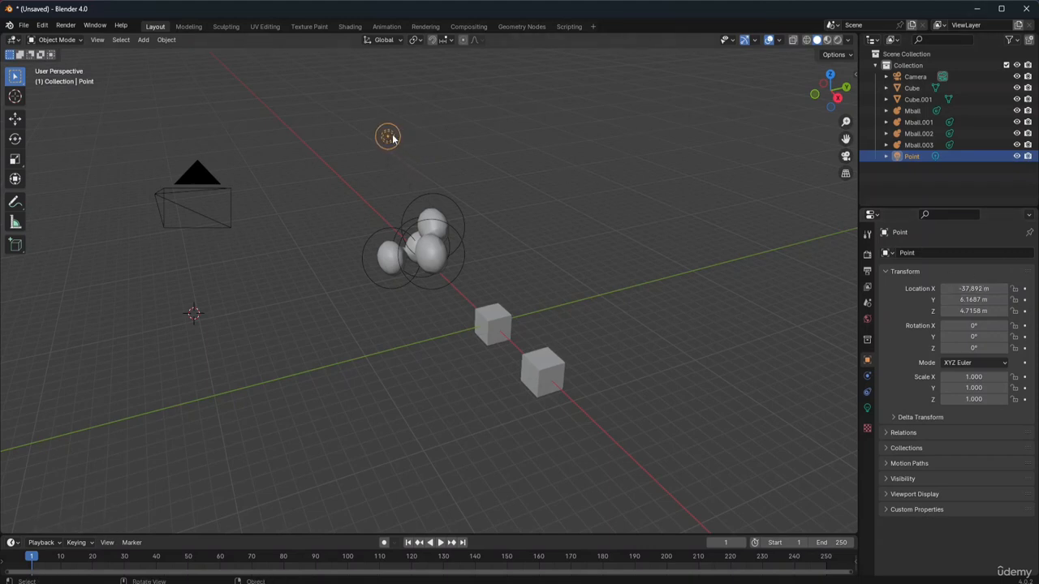
Step: Scale the point light to 4.006 and enlarge its radius in the viewport
{"action": "key", "text": "s"}
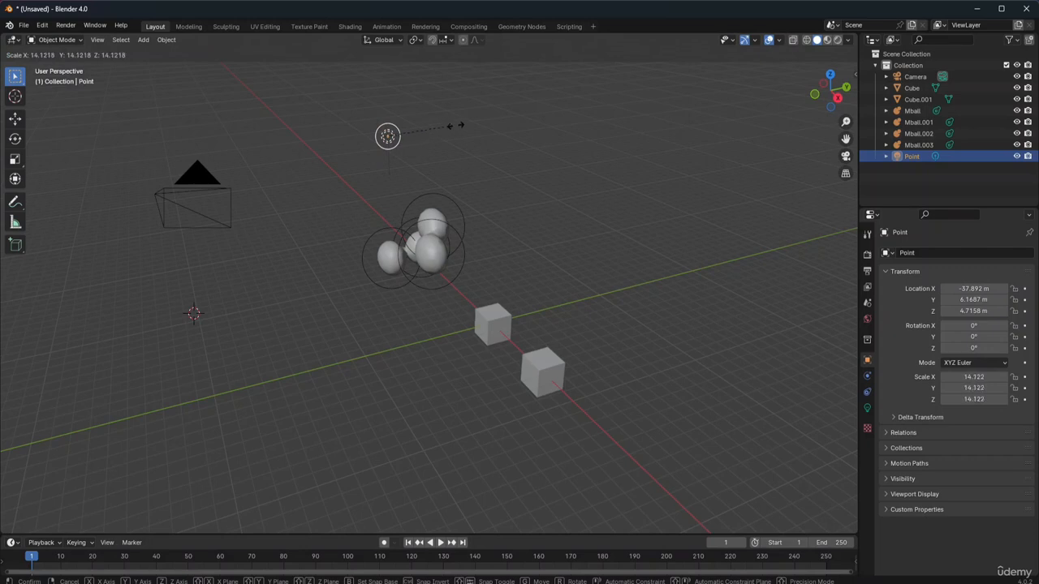
{"action": "left_click", "coordinate": [405, 130]}
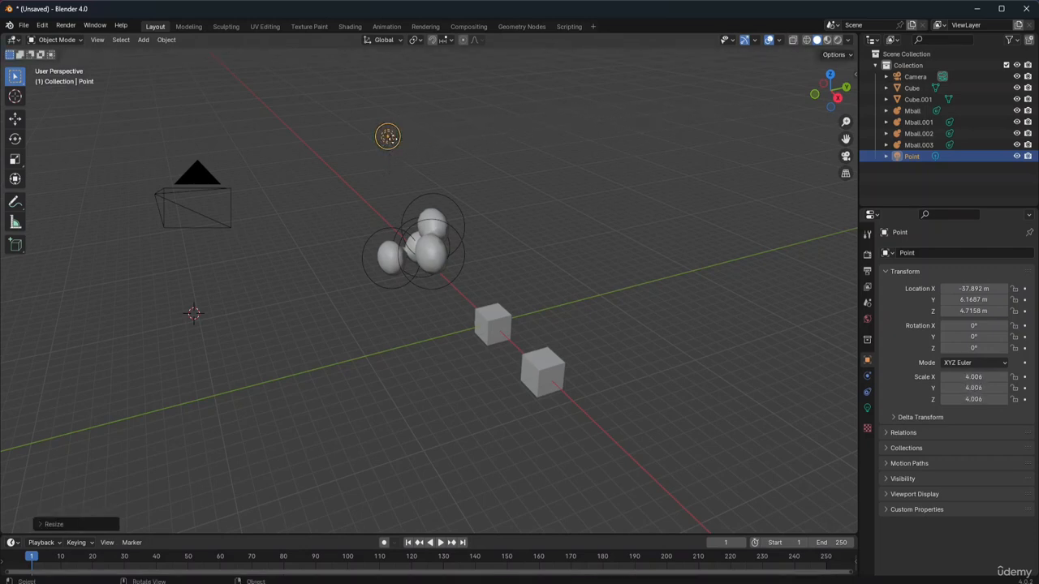
{"action": "left_click_drag", "start_coordinate": [387, 138], "coordinate": [427, 145]}
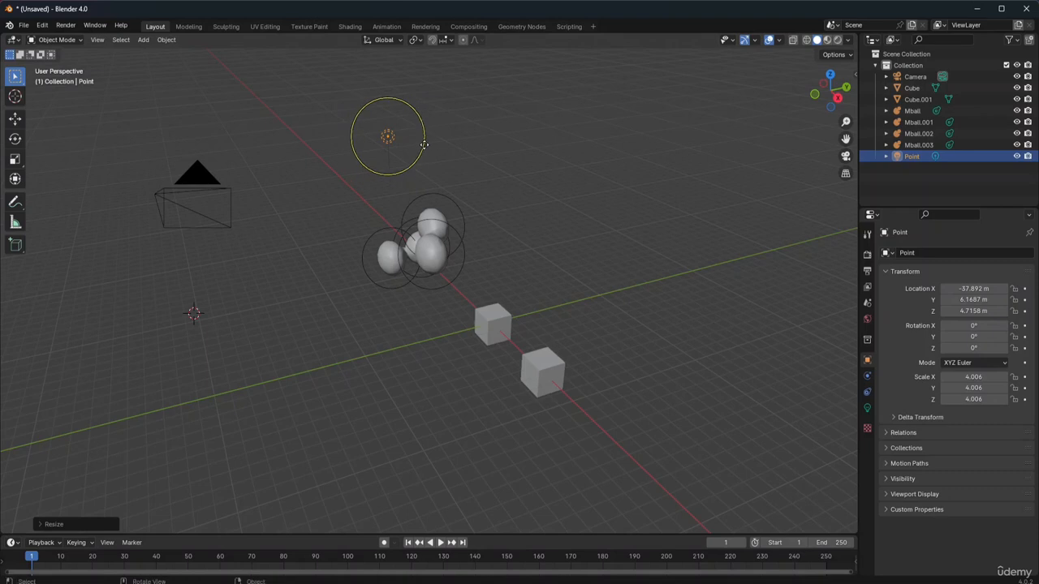
{"action": "left_click", "coordinate": [480, 145]}
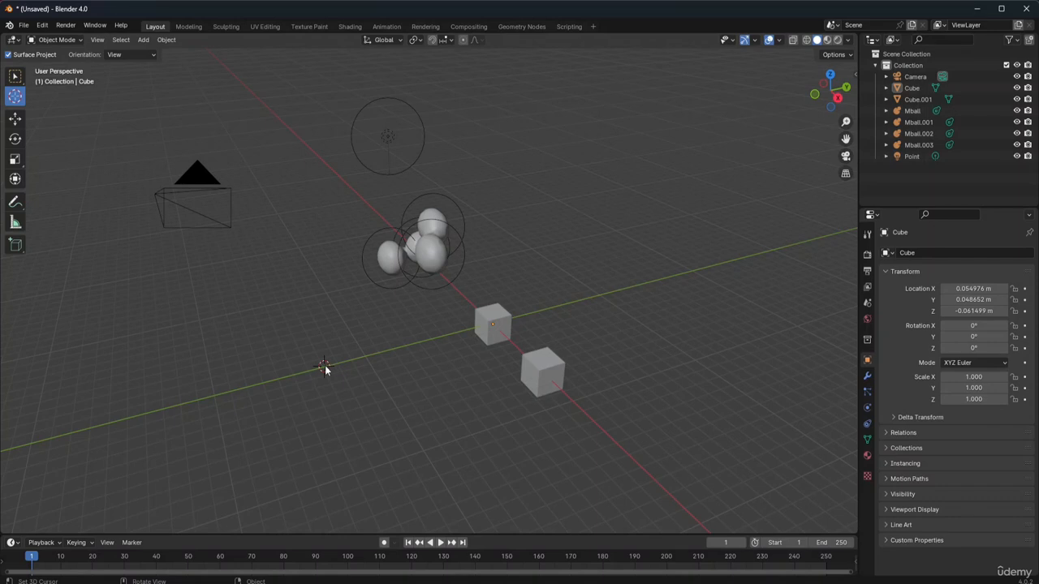
Step: Place the 3D cursor at about X 1.17 m, Y -18 m, Z 0.81 m and add a mesh cylinder there
{"action": "left_click", "coordinate": [247, 388]}
{"action": "key", "text": "shift+a"}
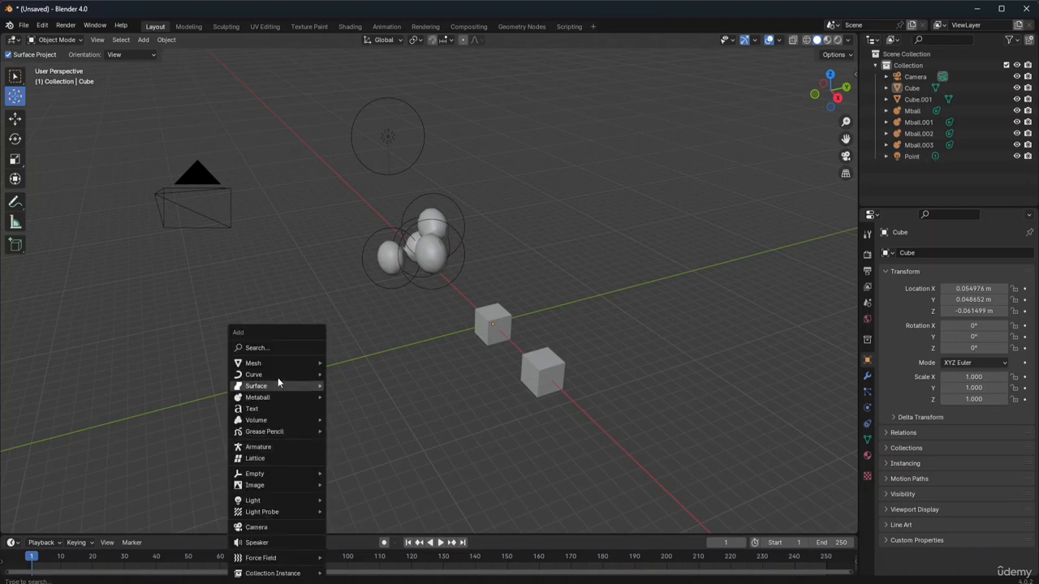
{"action": "mouse_move", "coordinate": [283, 363]}
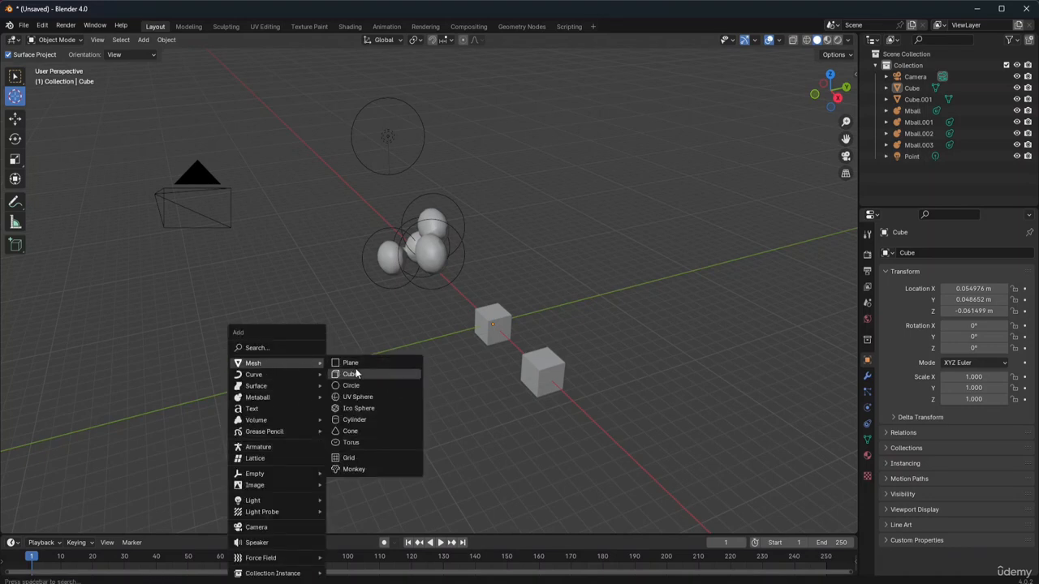
{"action": "left_click", "coordinate": [359, 419]}
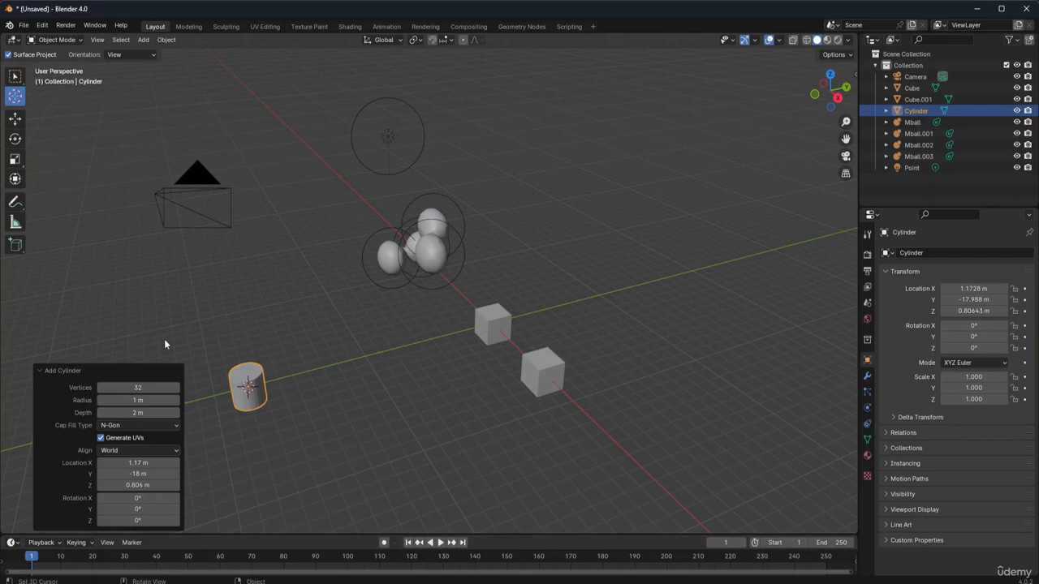
Step: Set the new cylinder to 34 vertices and a radius of 2.55 m
{"action": "left_click", "coordinate": [98, 39]}
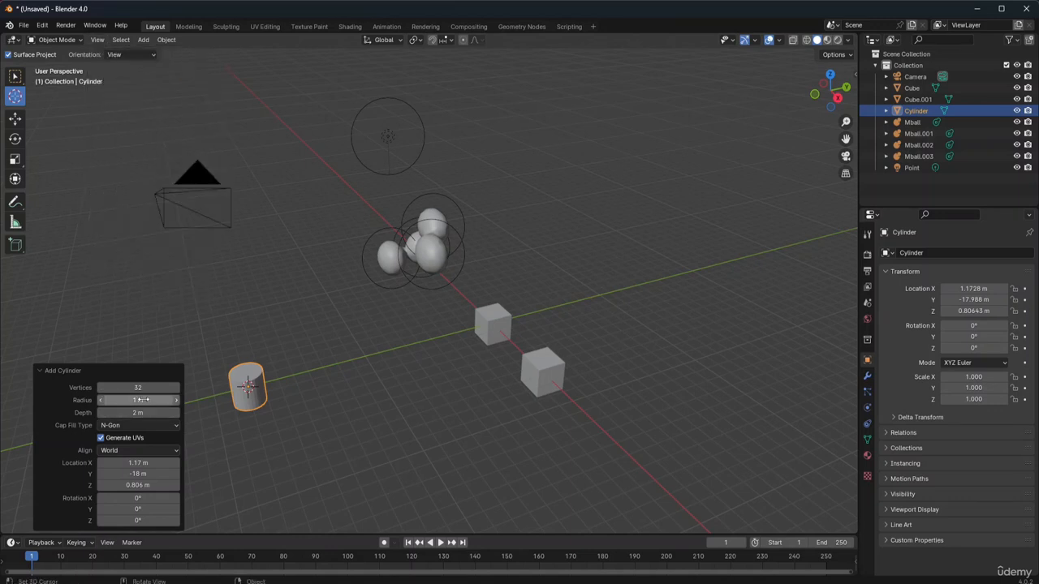
{"action": "left_click_drag", "start_coordinate": [147, 412], "coordinate": [309, 420]}
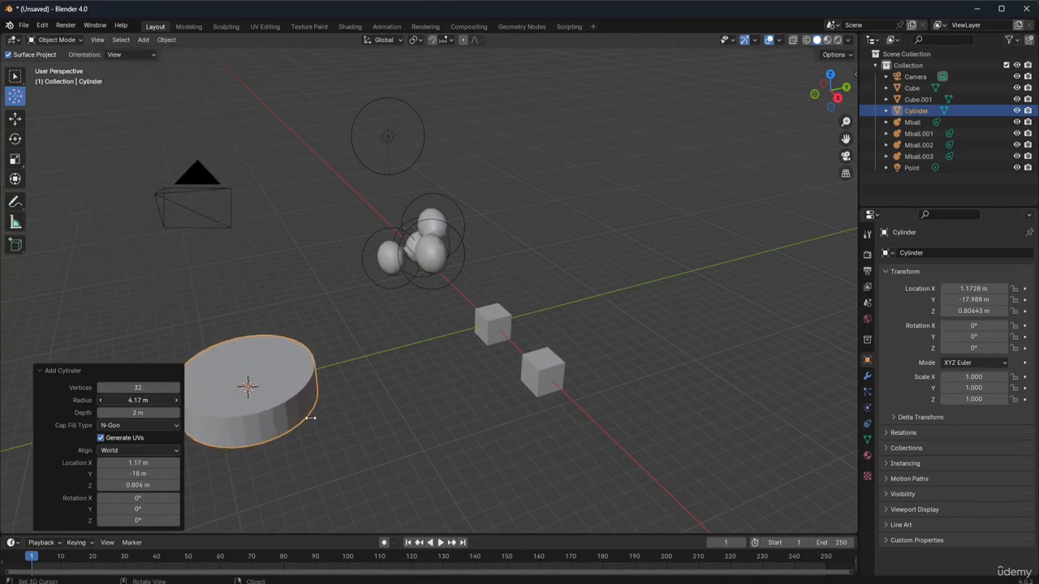
{"action": "left_click", "coordinate": [134, 387]}
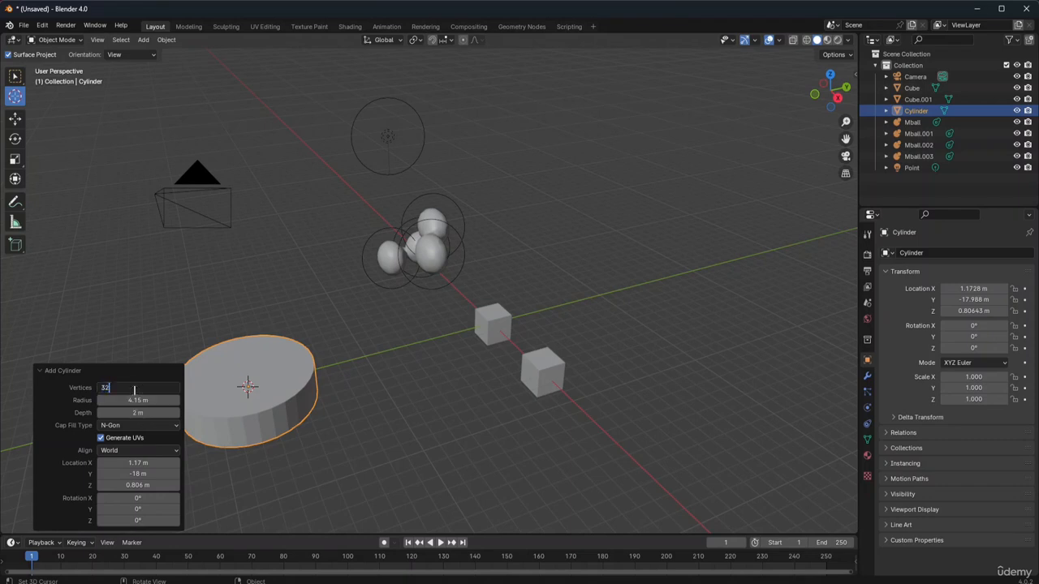
{"action": "left_click", "coordinate": [77, 387]}
{"action": "left_click_drag", "start_coordinate": [133, 388], "coordinate": [104, 400]}
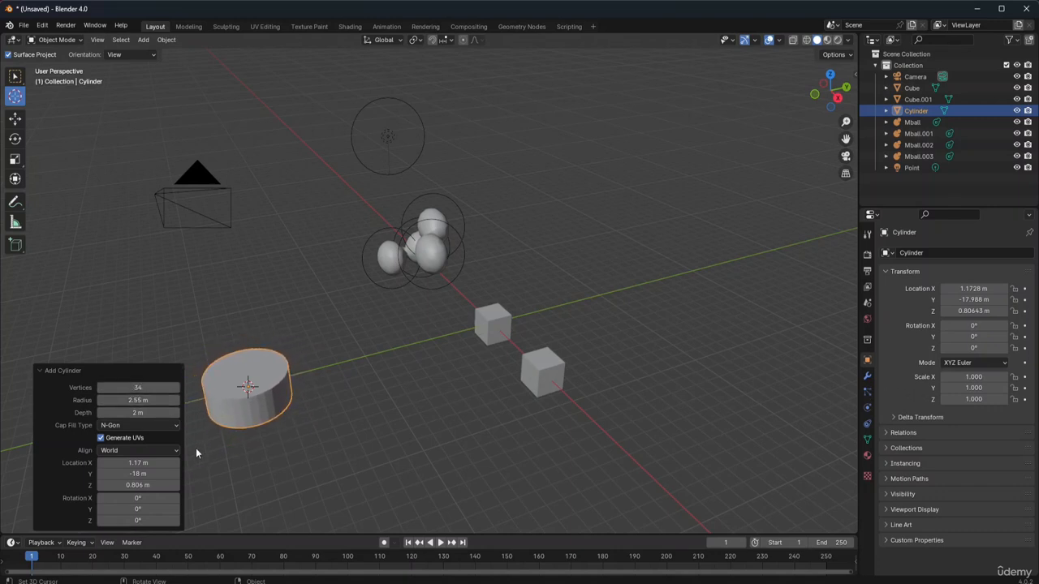
Step: Place the 3D cursor below the cylinder and rotate the cylinder to X -5.2°, Y 1.4° and Z -31.8°
{"action": "right_click", "coordinate": [230, 462], "text": "shift"}
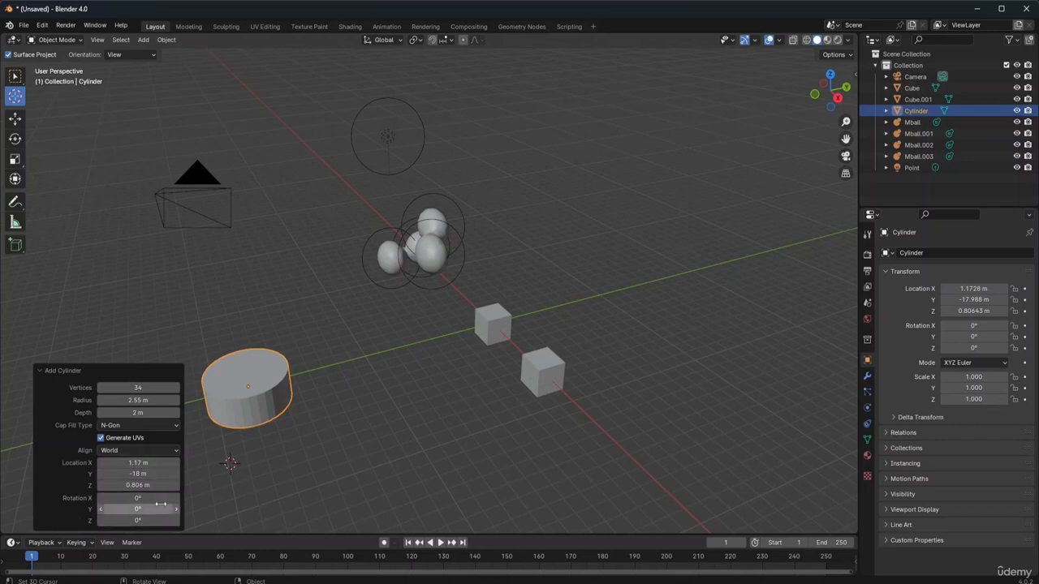
{"action": "left_click_drag", "start_coordinate": [160, 498], "coordinate": [113, 142]}
{"action": "left_click_drag", "start_coordinate": [144, 510], "coordinate": [146, 188]}
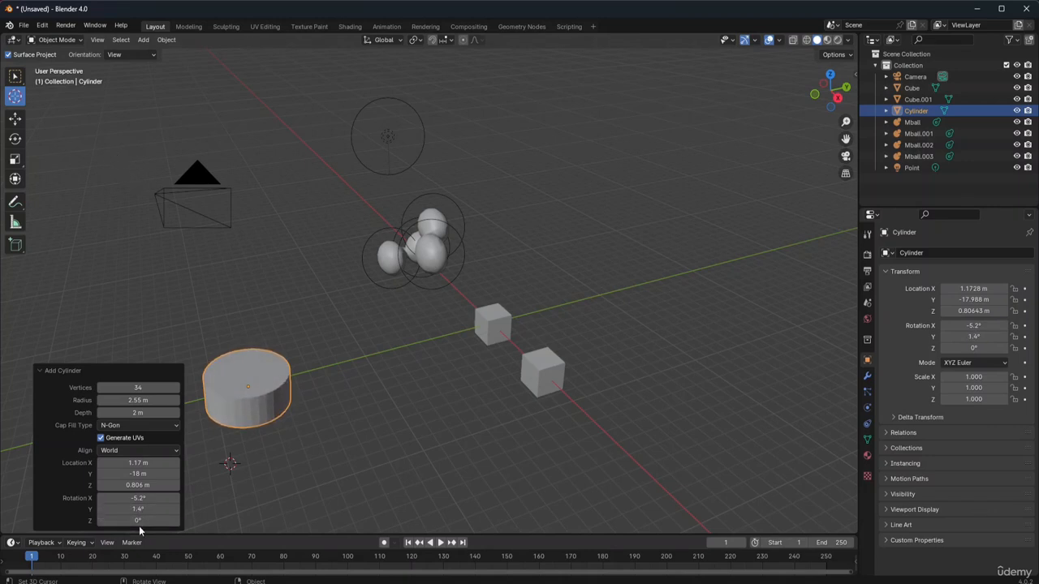
{"action": "left_click_drag", "start_coordinate": [143, 521], "coordinate": [792, 149]}
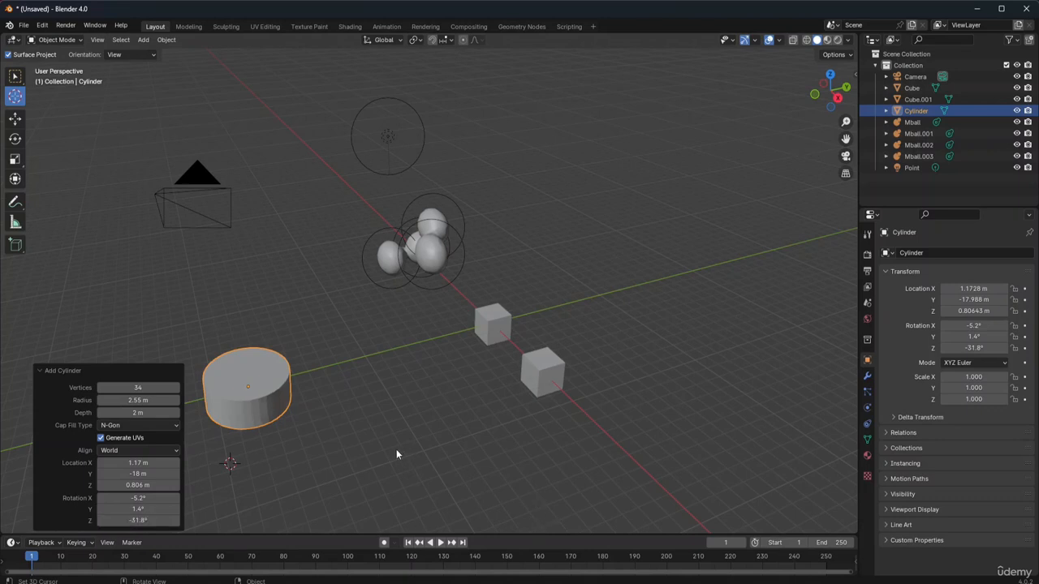
Step: Reposition the 3D cursor at several spots in the viewport, ending on the cube near the world origin
{"action": "right_click", "coordinate": [400, 350], "text": "shift"}
{"action": "left_click", "coordinate": [848, 403]}
{"action": "left_click", "coordinate": [847, 443]}
{"action": "scroll", "coordinate": [730, 417], "scroll_direction": "up", "scroll_amount": 1}
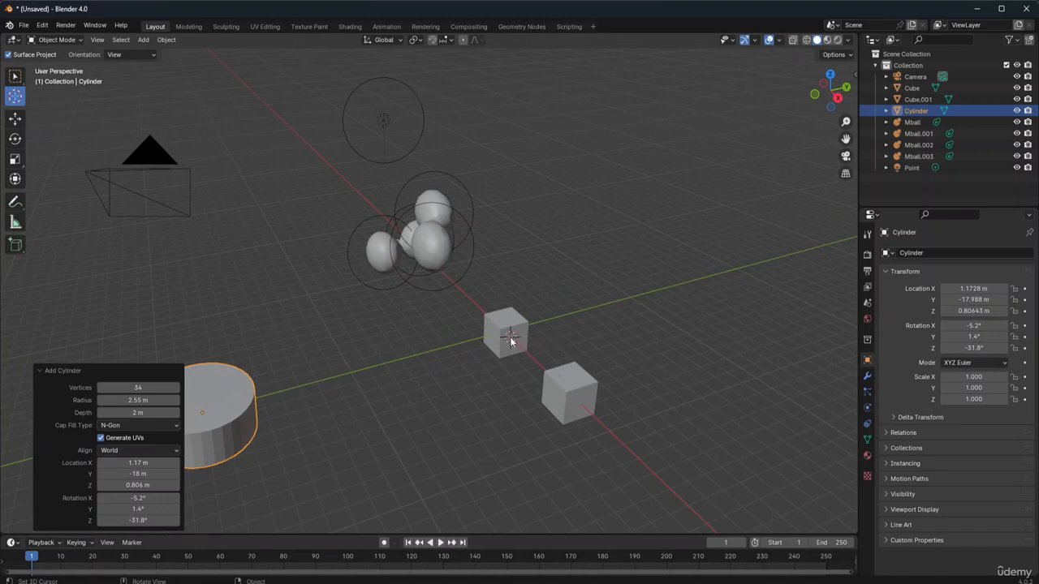
{"action": "left_click", "coordinate": [492, 318]}
Step: Undo the cylinder's addition and the selection changes around it
{"action": "key", "text": "ctrl+z"}
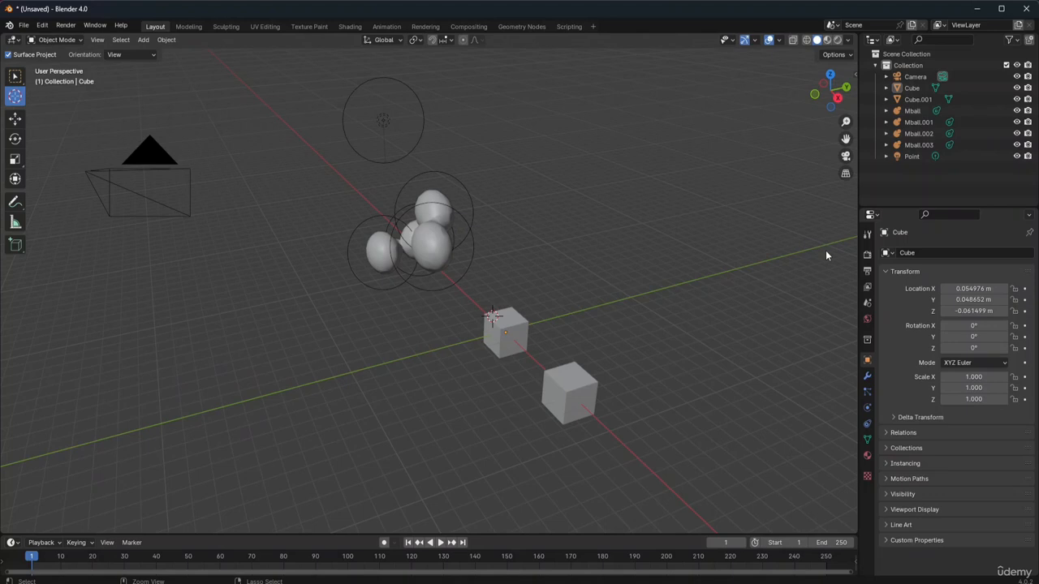
{"action": "key", "text": "ctrl+z"}
{"action": "key", "text": "ctrl+z"}
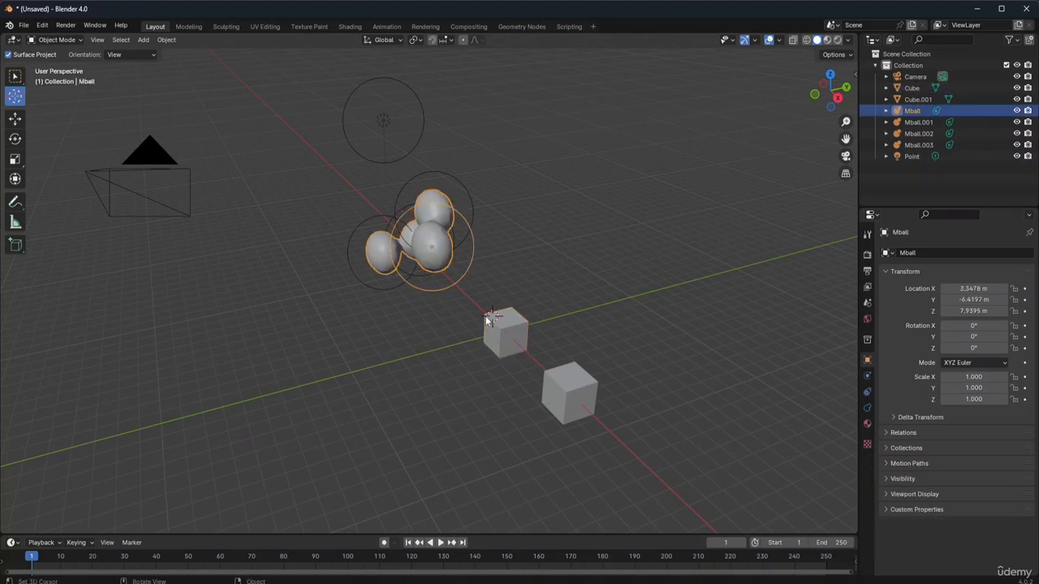
Step: Place the 3D cursor far from the objects and move the cube near the origin to X 5.0471 m, Y 15.642 m, Z 3.4215 m
{"action": "right_click", "coordinate": [840, 518], "text": "shift"}
{"action": "left_click", "coordinate": [15, 76]}
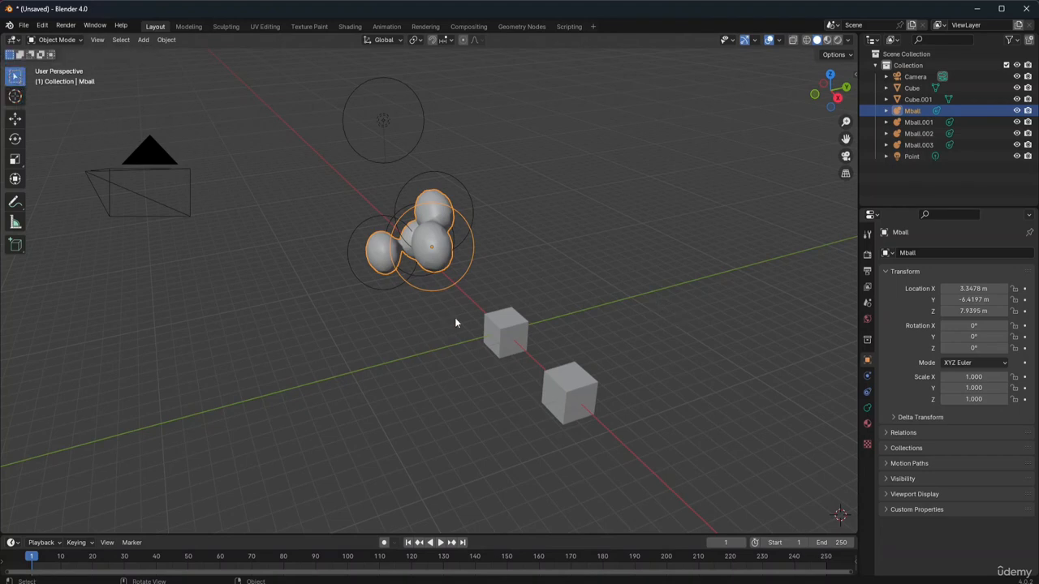
{"action": "left_click", "coordinate": [514, 333]}
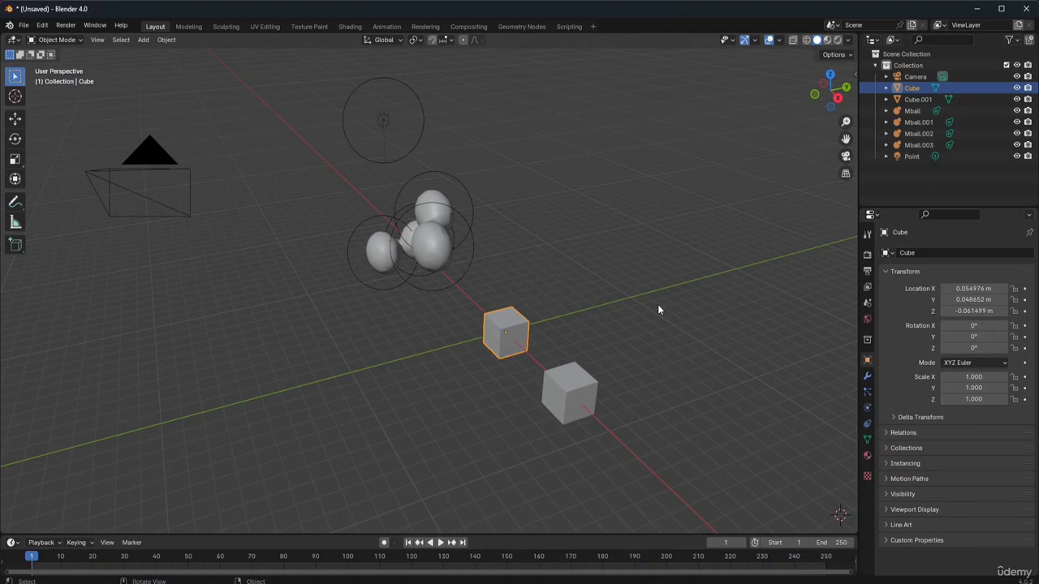
{"action": "key", "text": "g"}
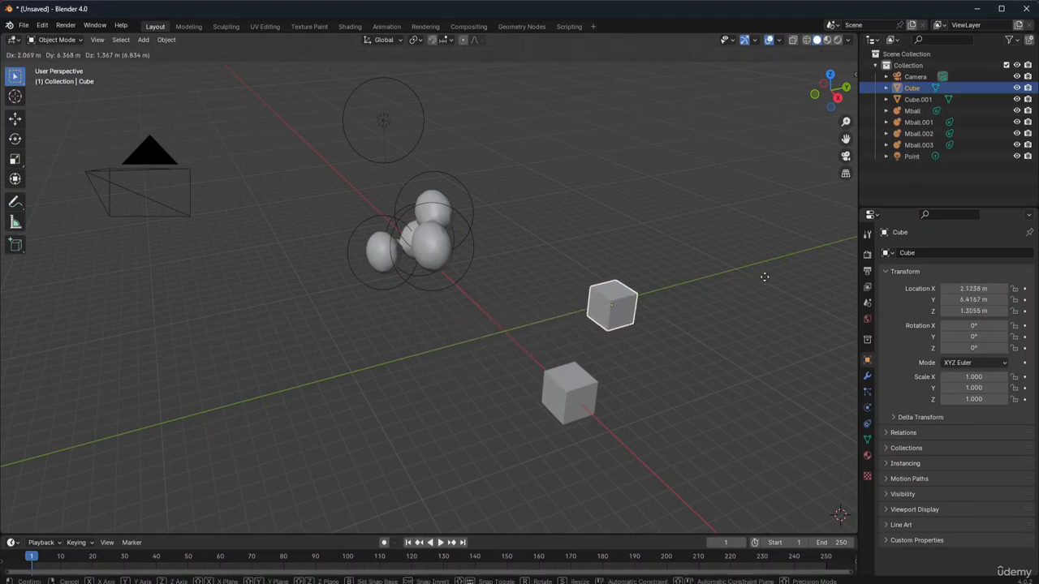
{"action": "left_click", "coordinate": [62, 235]}
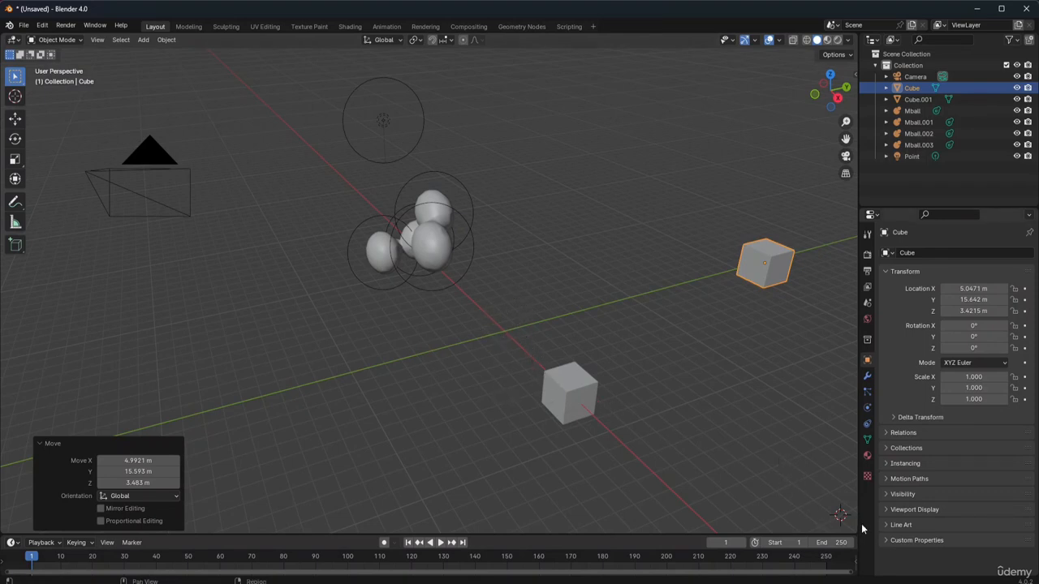
Step: Snap the 3D cursor to the world origin
{"action": "left_click", "coordinate": [163, 39]}
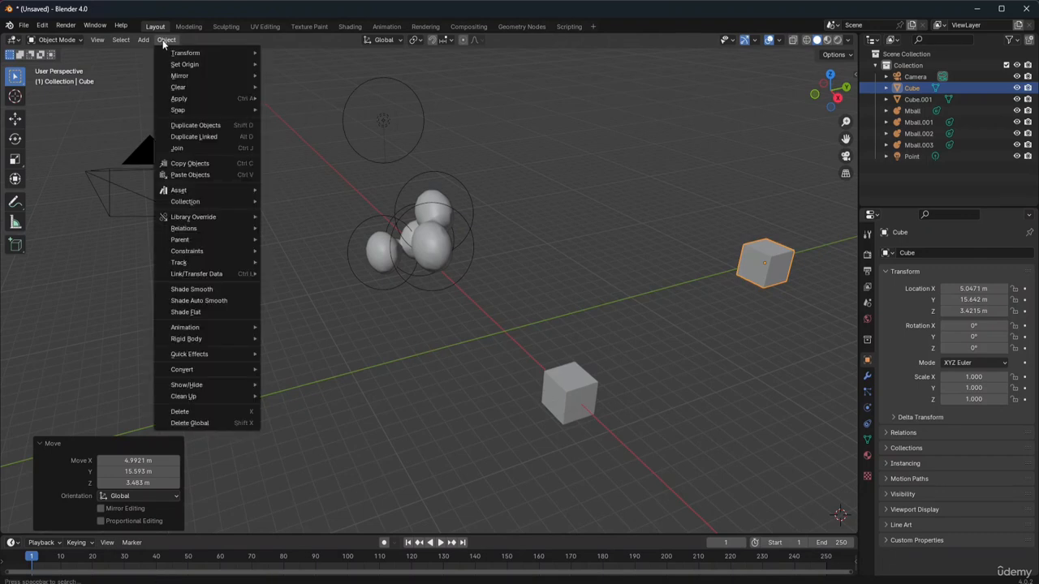
{"action": "mouse_move", "coordinate": [188, 110]}
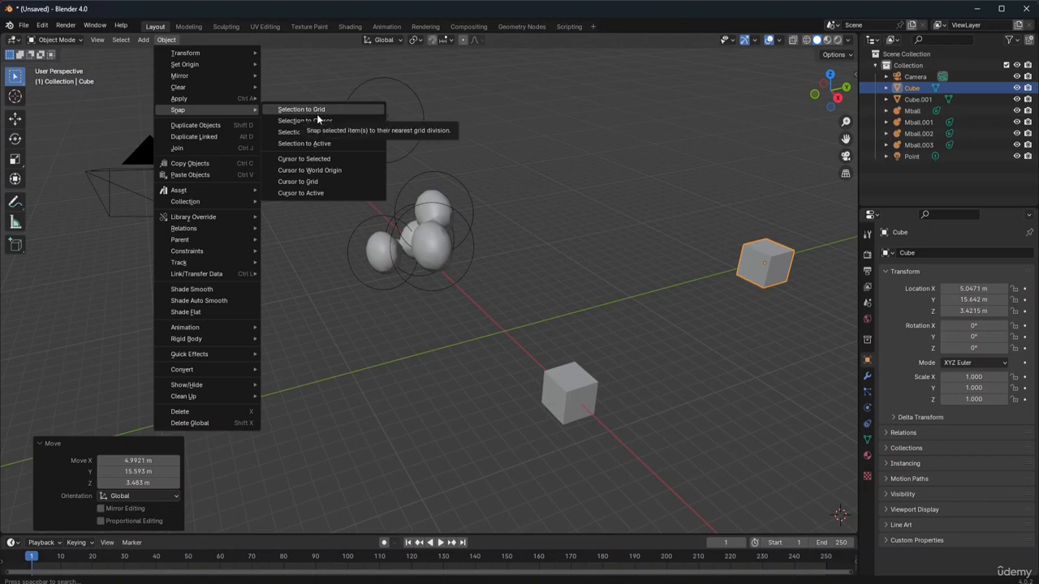
{"action": "left_click", "coordinate": [341, 169]}
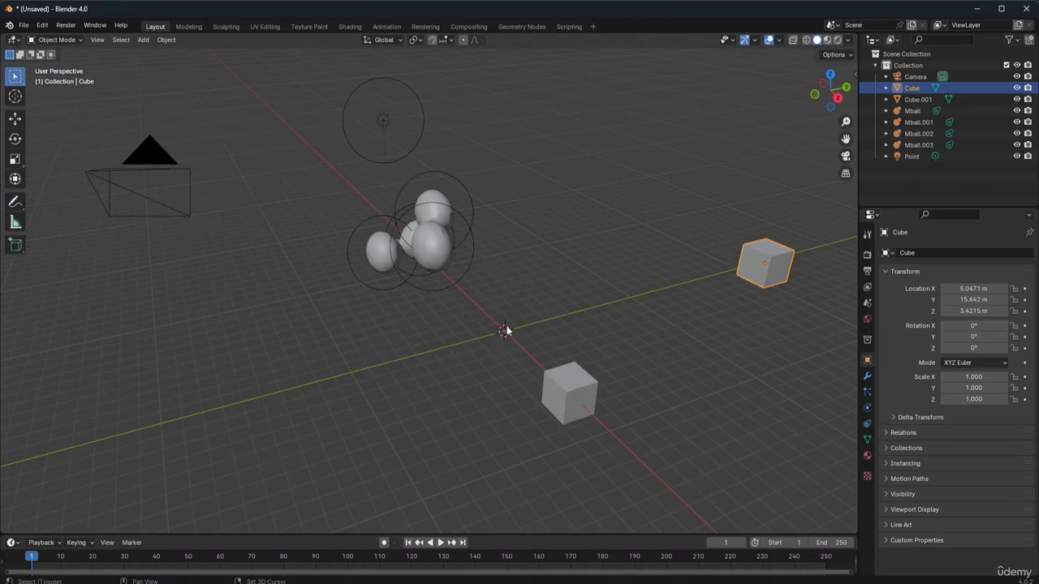
Step: Add a mesh plane at the world origin, scale it to 3.248, and deselect it
{"action": "key", "text": "shift+a"}
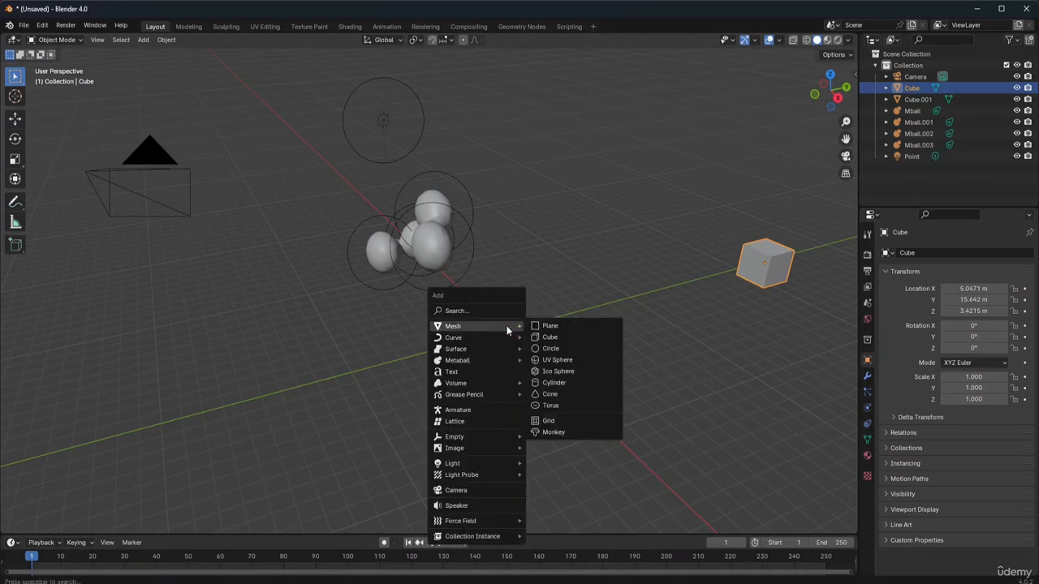
{"action": "left_click", "coordinate": [561, 329]}
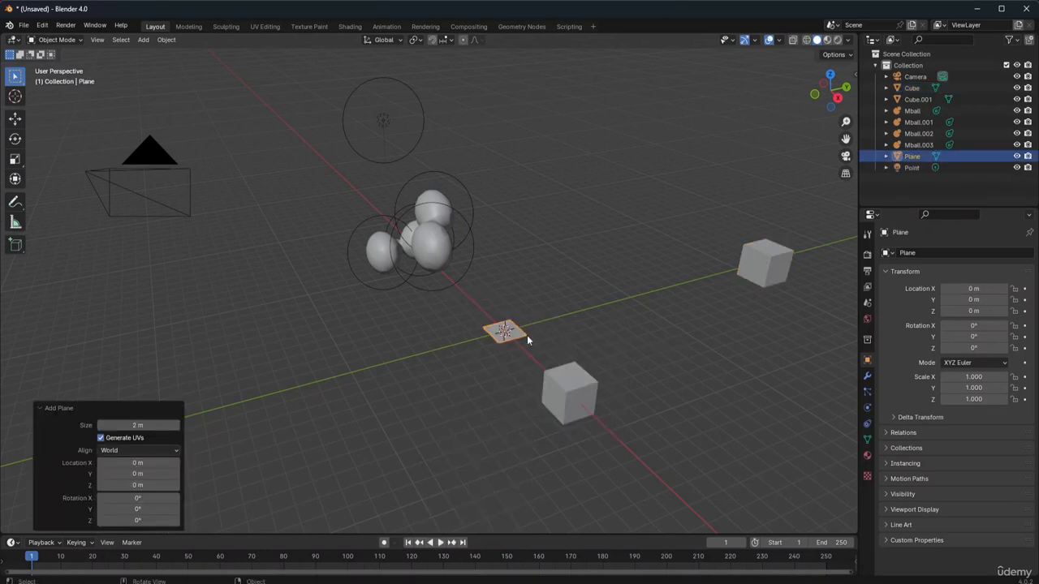
{"action": "key", "text": "s"}
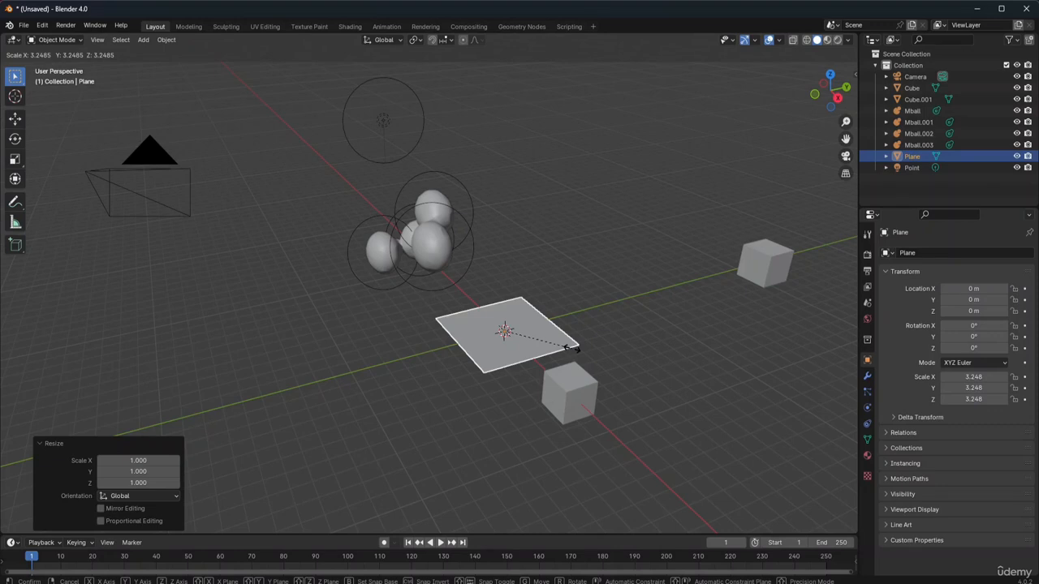
{"action": "left_click", "coordinate": [572, 349]}
{"action": "left_click", "coordinate": [667, 213]}
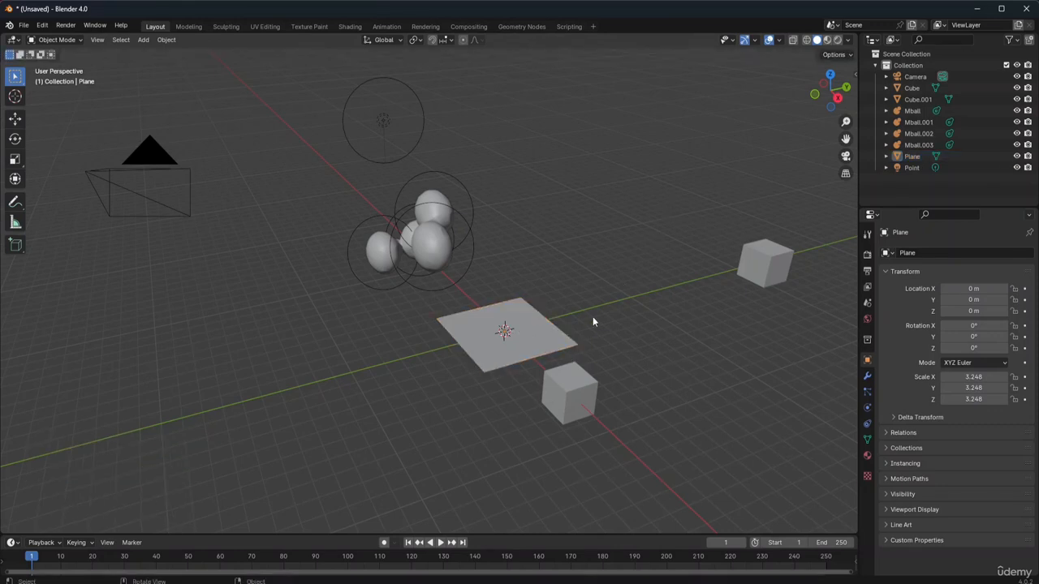
Step: Delete the plane at the origin and the cube beside it on the X axis
{"action": "left_click", "coordinate": [510, 335]}
{"action": "key", "text": "x"}
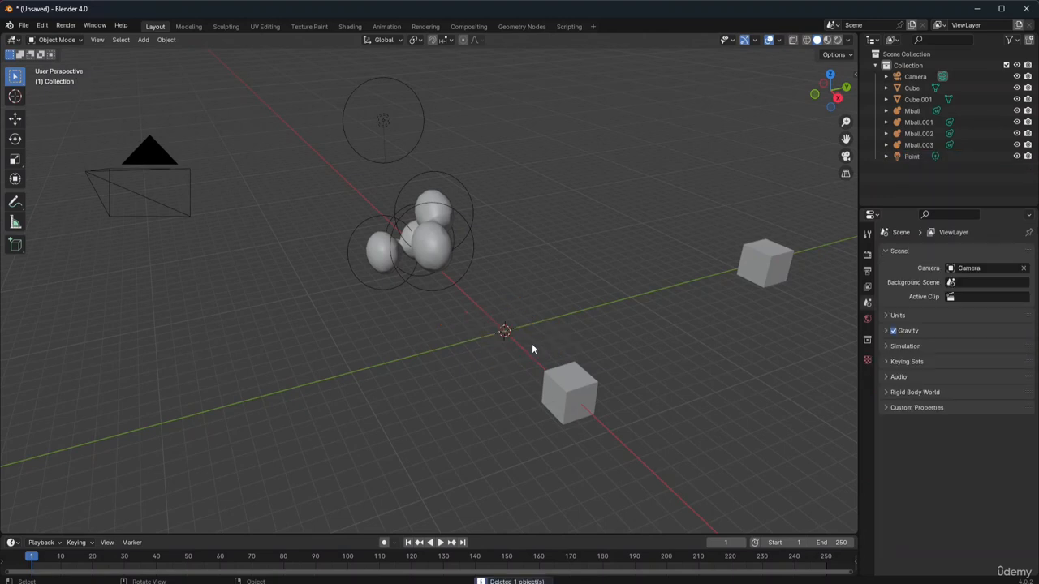
{"action": "left_click", "coordinate": [588, 396]}
{"action": "key", "text": "Delete"}
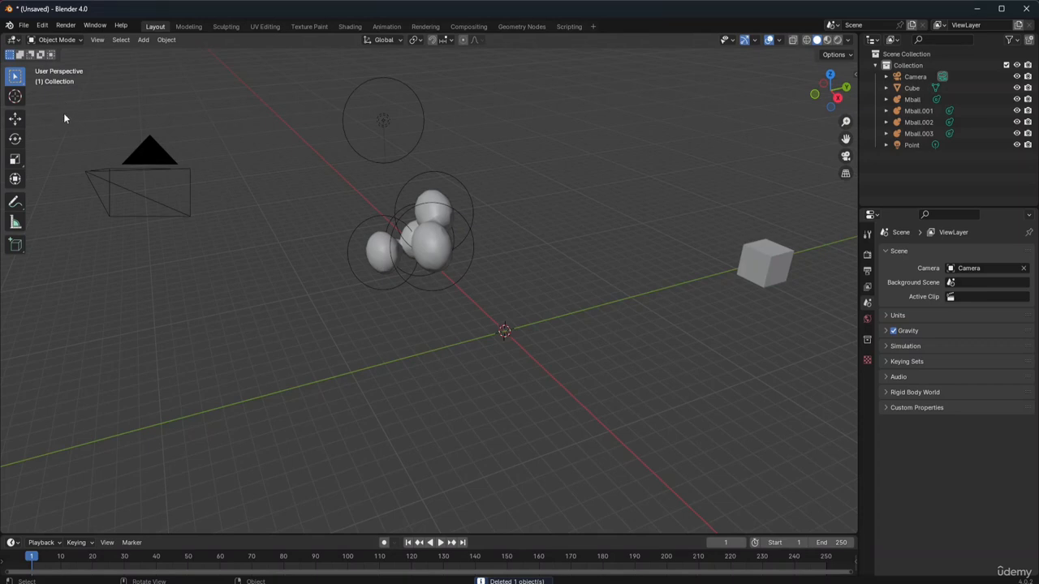
Step: Delete all four metaballs and the remaining cube, keeping only the camera and the point light
{"action": "left_click_drag", "start_coordinate": [325, 192], "coordinate": [490, 309]}
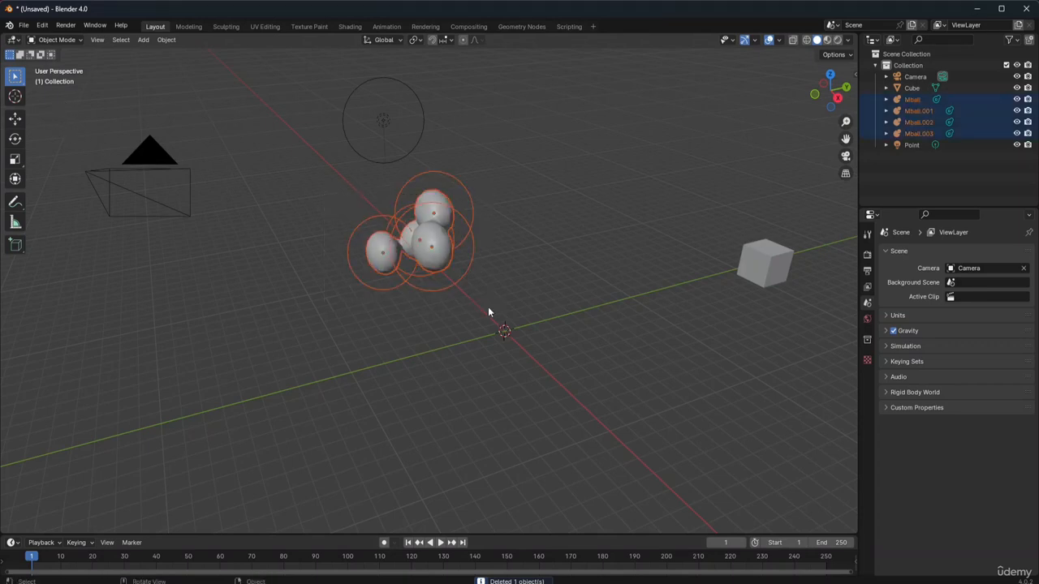
{"action": "key", "text": "Delete"}
{"action": "left_click_drag", "start_coordinate": [709, 208], "coordinate": [798, 331]}
{"action": "key", "text": "Delete"}
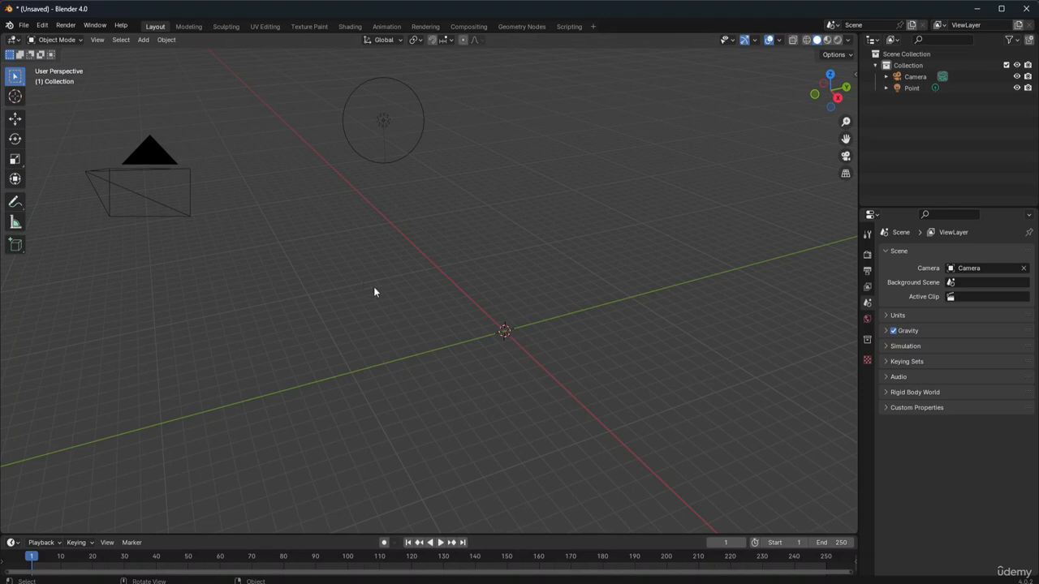
Step: Add a mesh cube at the 3D cursor, with its X location at -4.3 m and its size at 9.71 m
{"action": "key", "text": "shift+a"}
{"action": "mouse_move", "coordinate": [427, 317]}
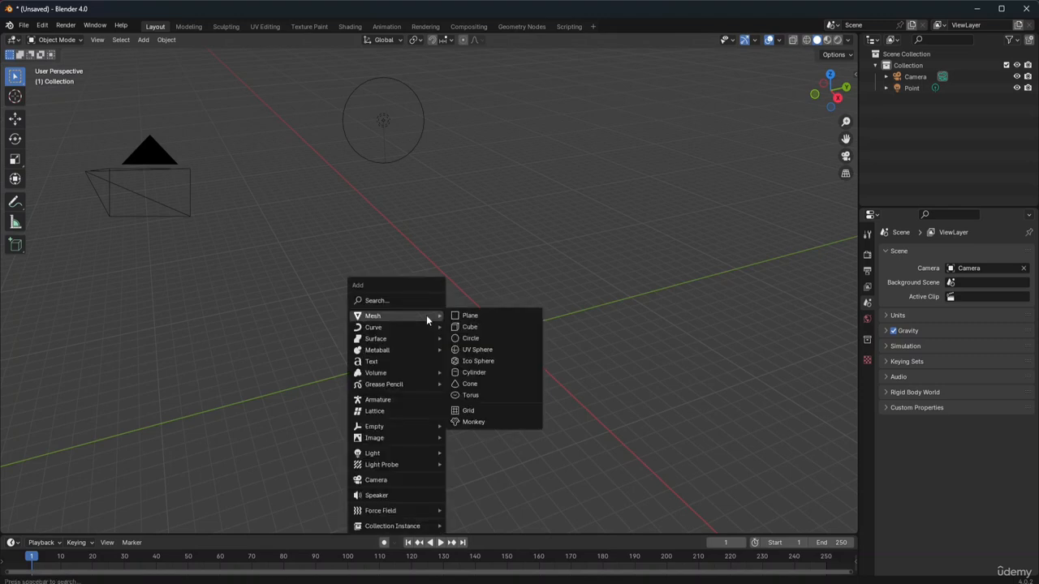
{"action": "left_click", "coordinate": [479, 326]}
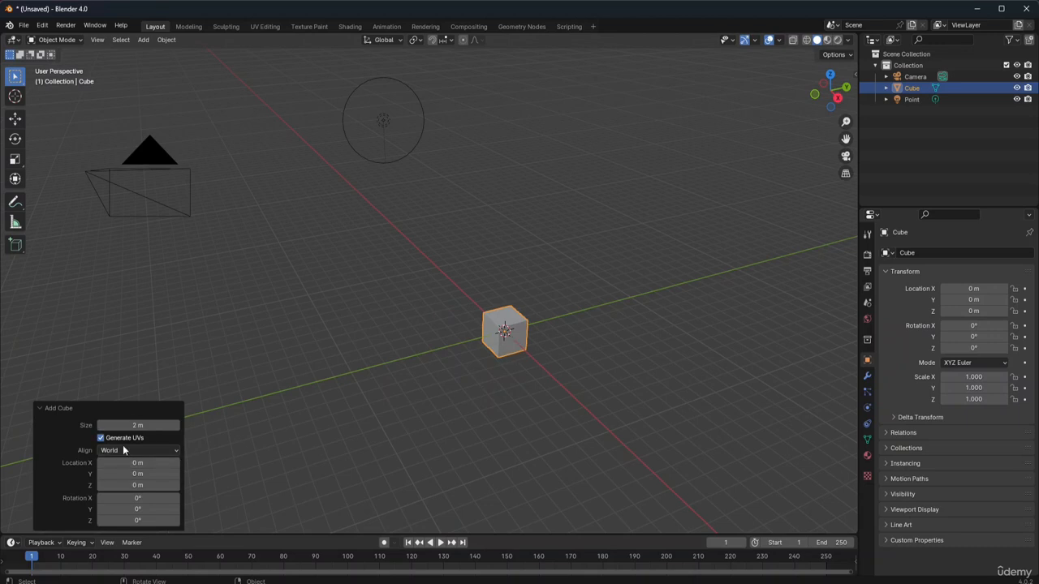
{"action": "left_click_drag", "start_coordinate": [140, 463], "coordinate": [733, 411]}
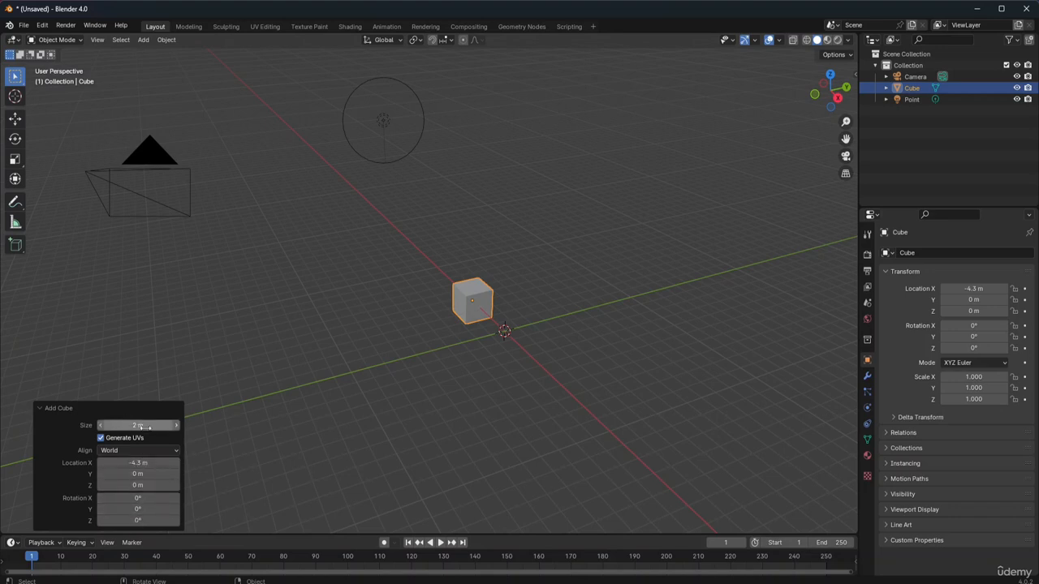
{"action": "left_click_drag", "start_coordinate": [139, 425], "coordinate": [535, 158]}
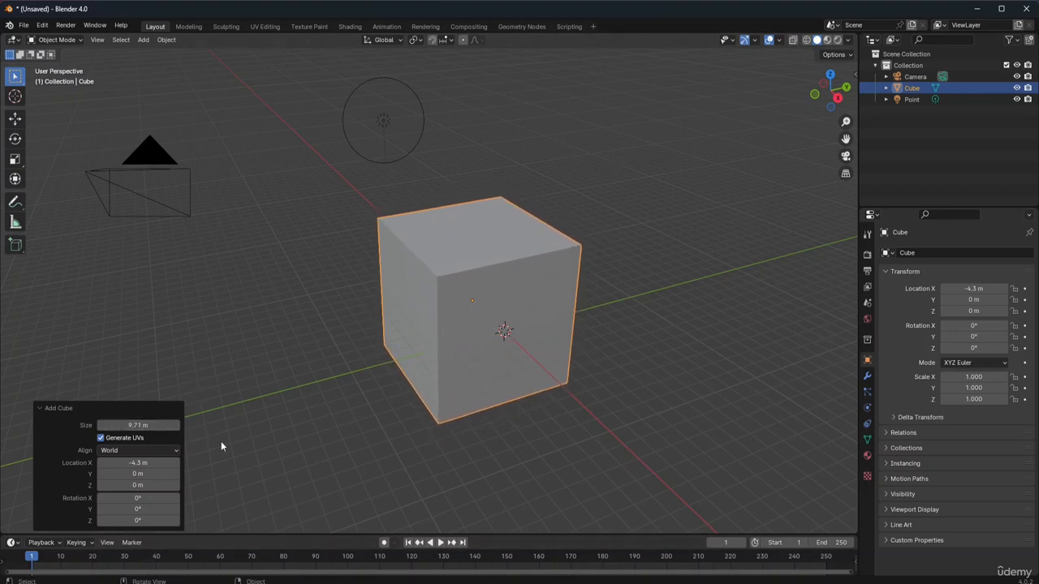
{"action": "left_click", "coordinate": [649, 368]}
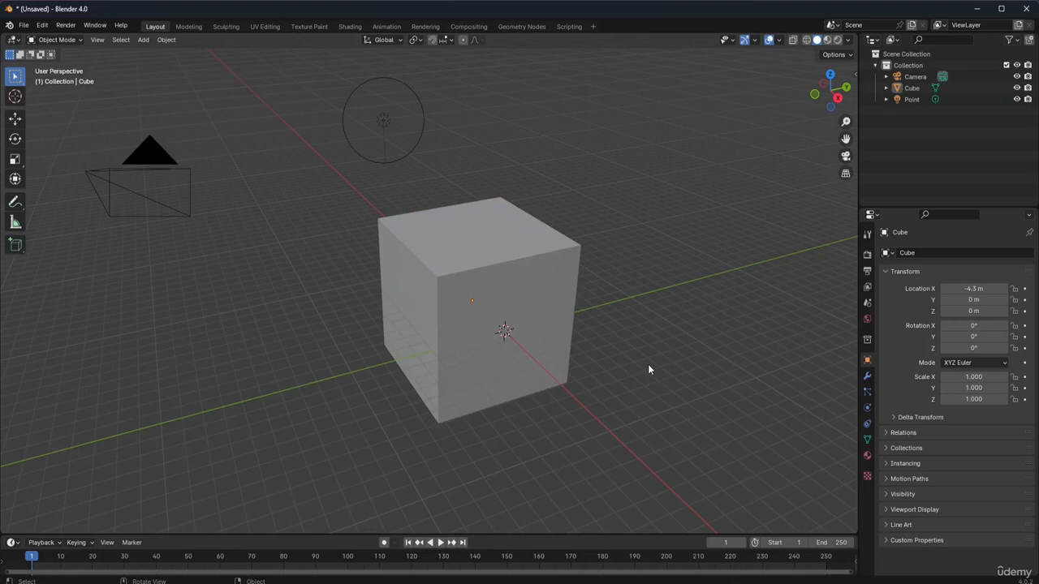
Step: Select the large cube and review the snap commands available for it
{"action": "left_click", "coordinate": [551, 304]}
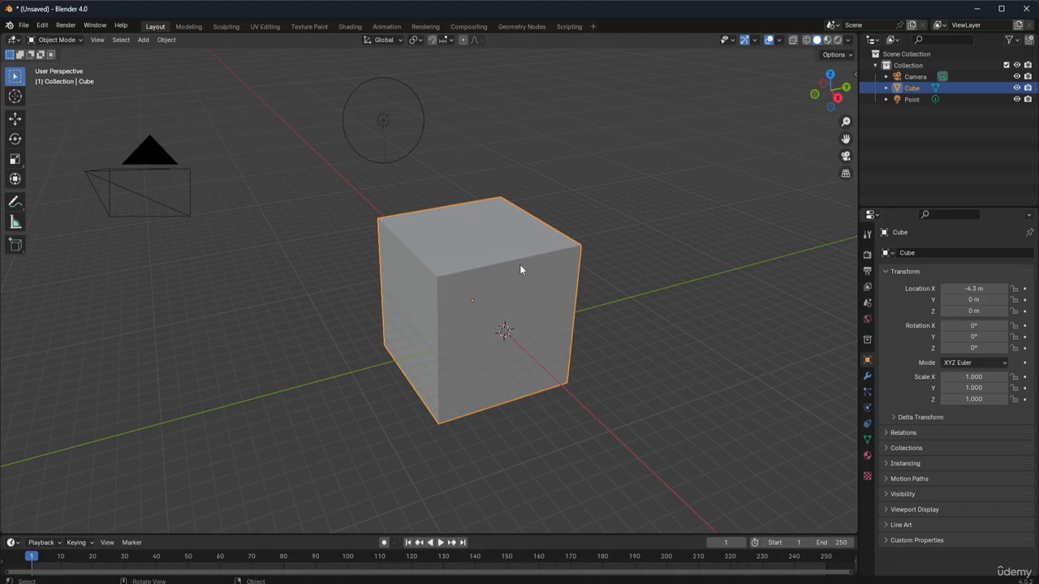
{"action": "left_click", "coordinate": [167, 40]}
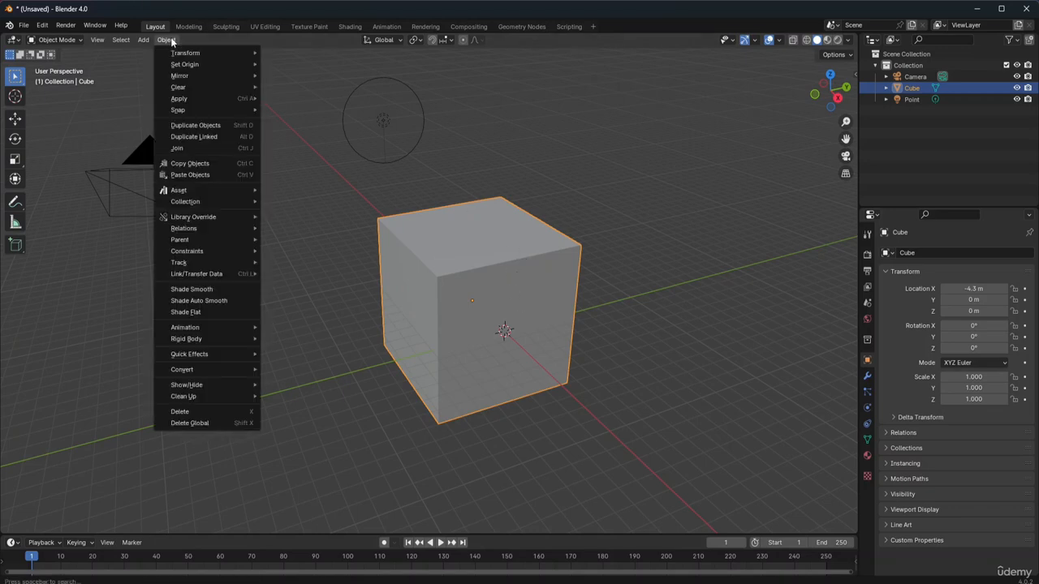
{"action": "mouse_move", "coordinate": [200, 113]}
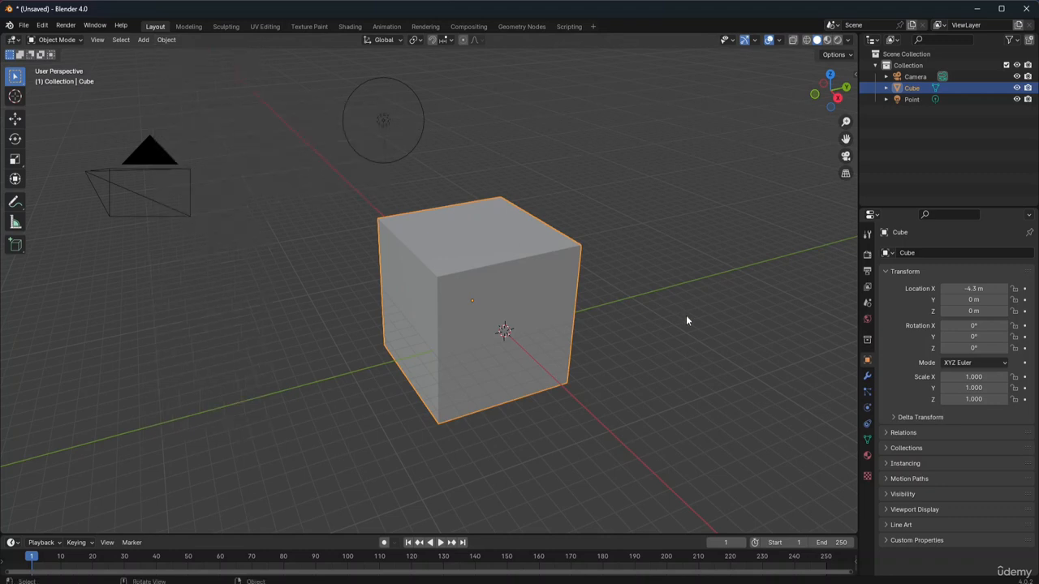
Step: Activate the Cursor tool and place the 3D cursor on the large cube's front face, above the world origin
{"action": "left_click", "coordinate": [14, 97]}
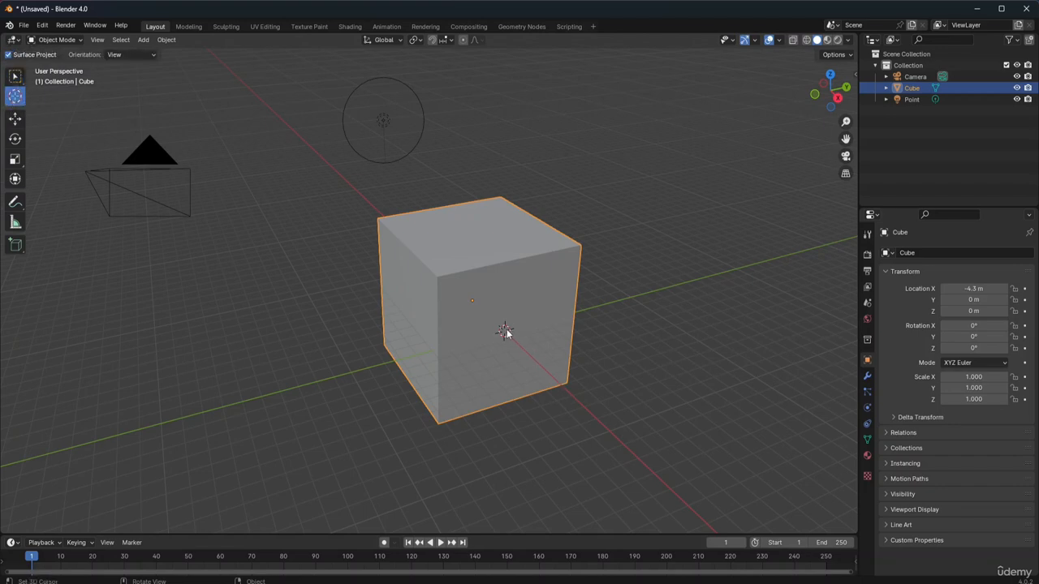
{"action": "left_click_drag", "start_coordinate": [508, 332], "coordinate": [788, 148]}
{"action": "left_click", "coordinate": [521, 288]}
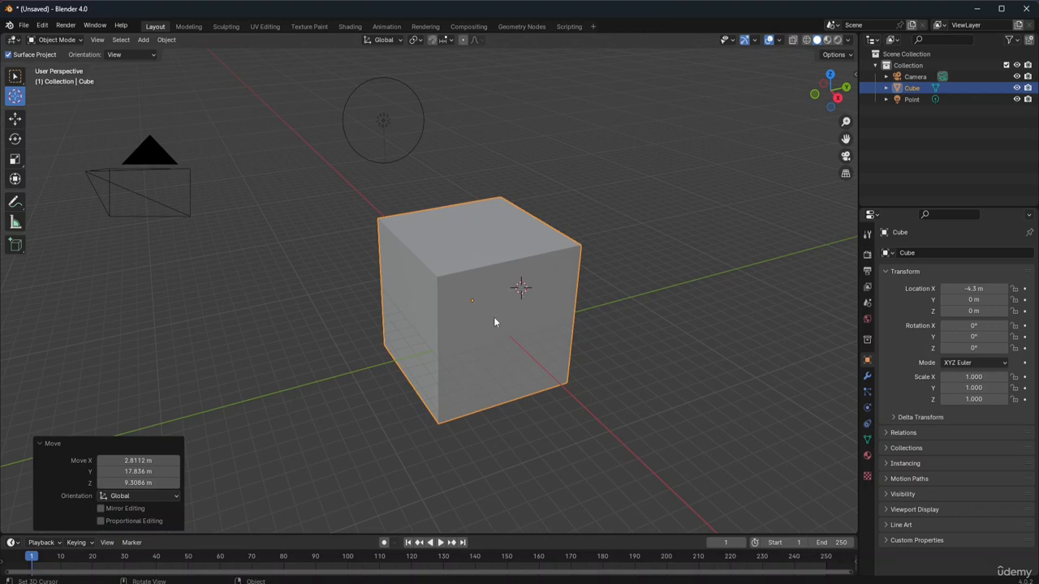
{"action": "left_click_drag", "start_coordinate": [533, 294], "coordinate": [713, 131]}
{"action": "left_click", "coordinate": [167, 39]}
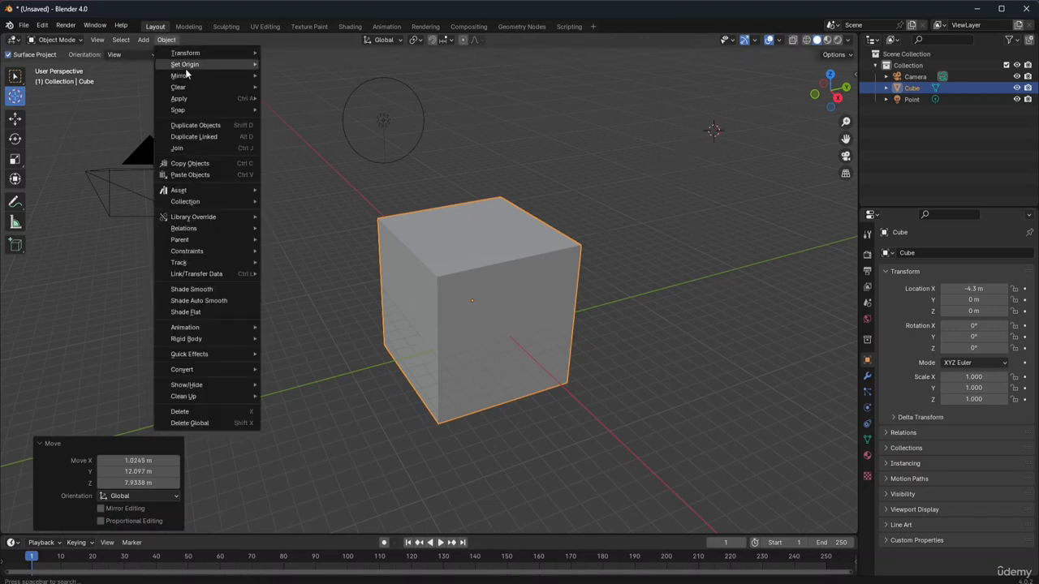
{"action": "mouse_move", "coordinate": [197, 95]}
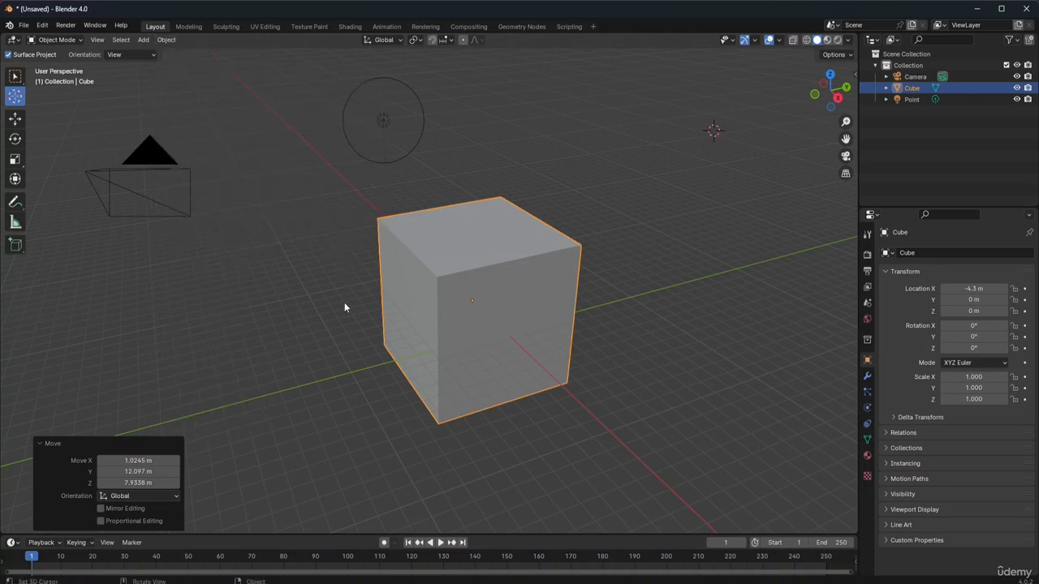
{"action": "key", "text": "ctrl+s"}
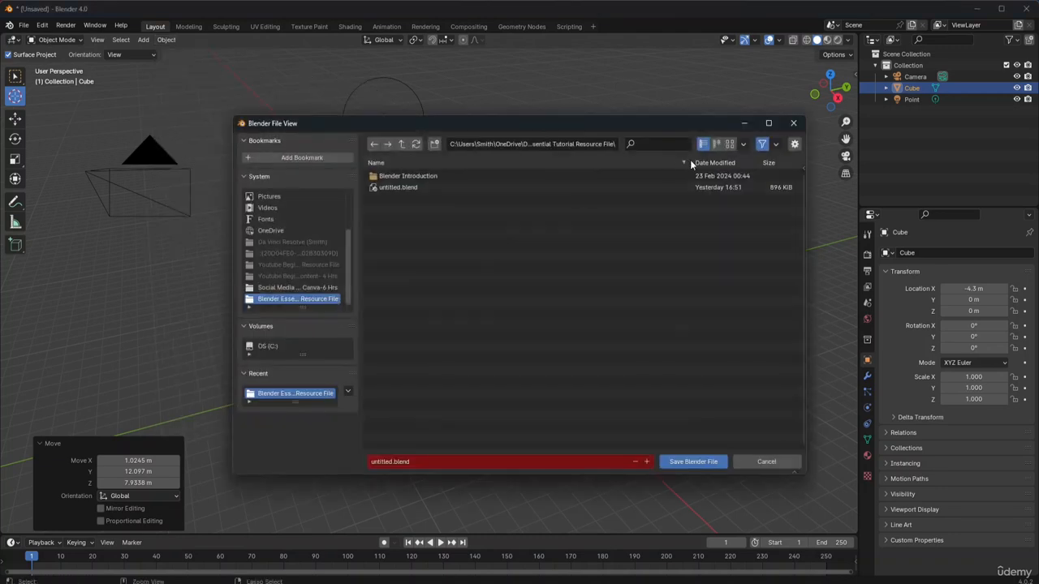
{"action": "left_click", "coordinate": [793, 122]}
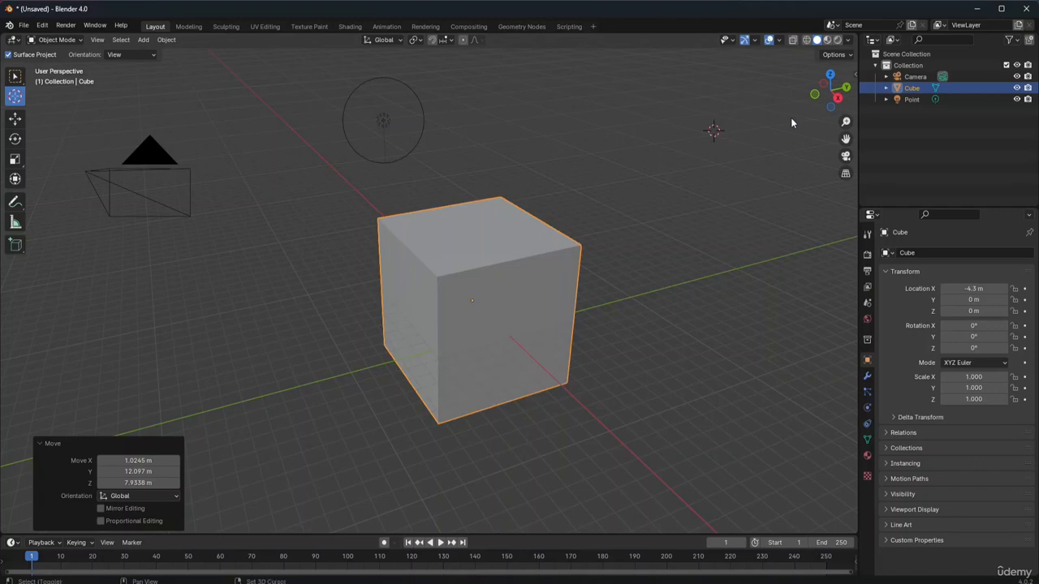
Step: Place the 3D cursor in the empty area beyond the cube and snap it to the selected cube
{"action": "left_click", "coordinate": [719, 130]}
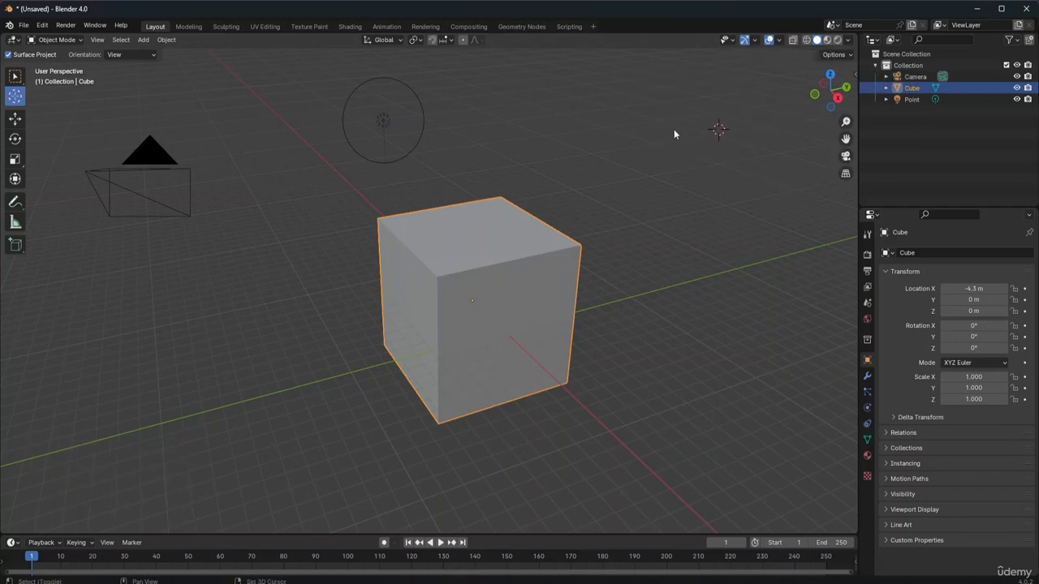
{"action": "key", "text": "shift+s"}
{"action": "key", "text": "shift+s"}
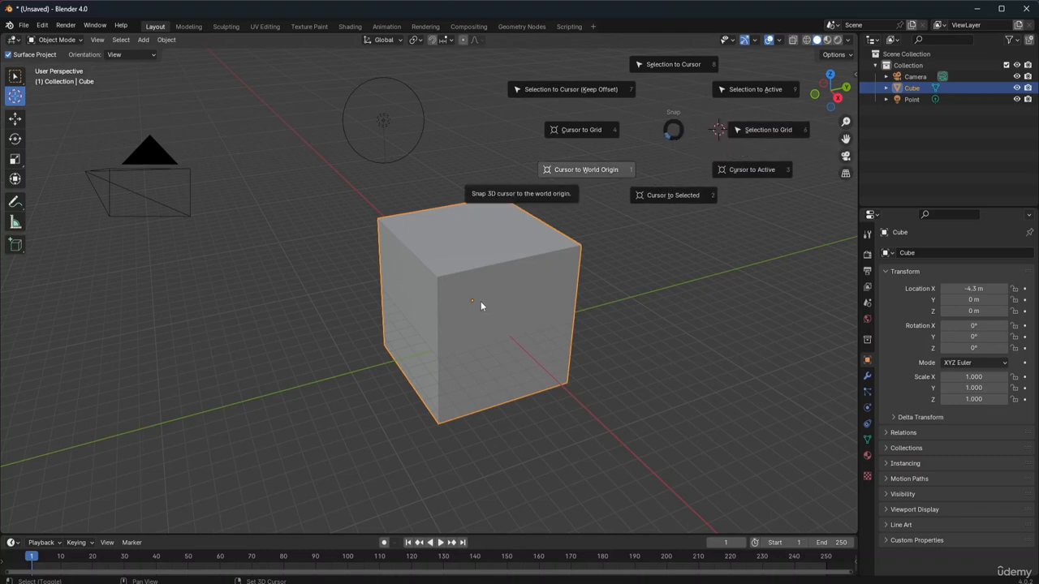
{"action": "left_click", "coordinate": [674, 194]}
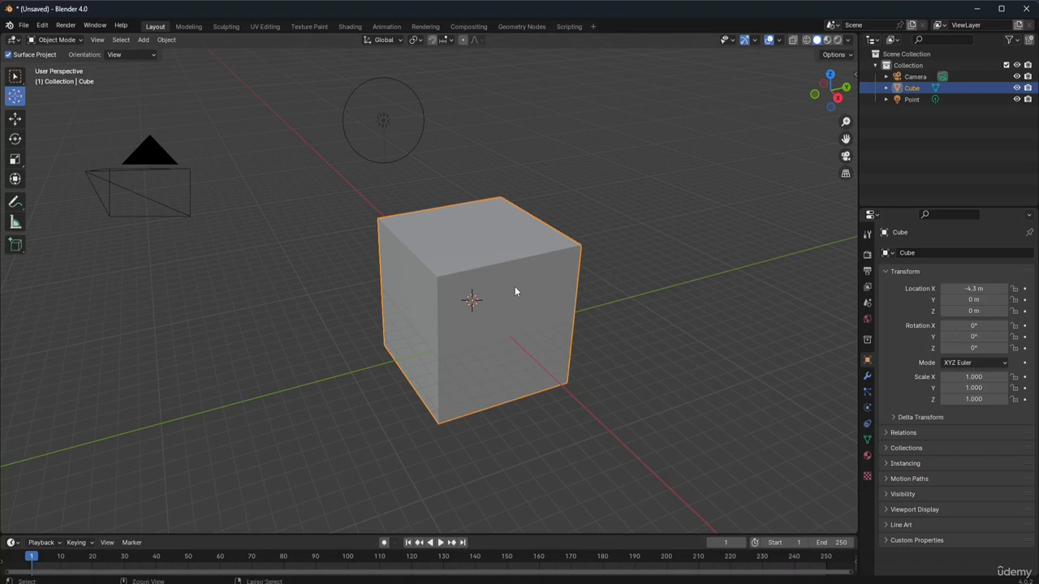
Step: Snap the 3D cursor from the selected cube to the world origin
{"action": "scroll", "coordinate": [514, 292], "scroll_direction": "down", "scroll_amount": 6}
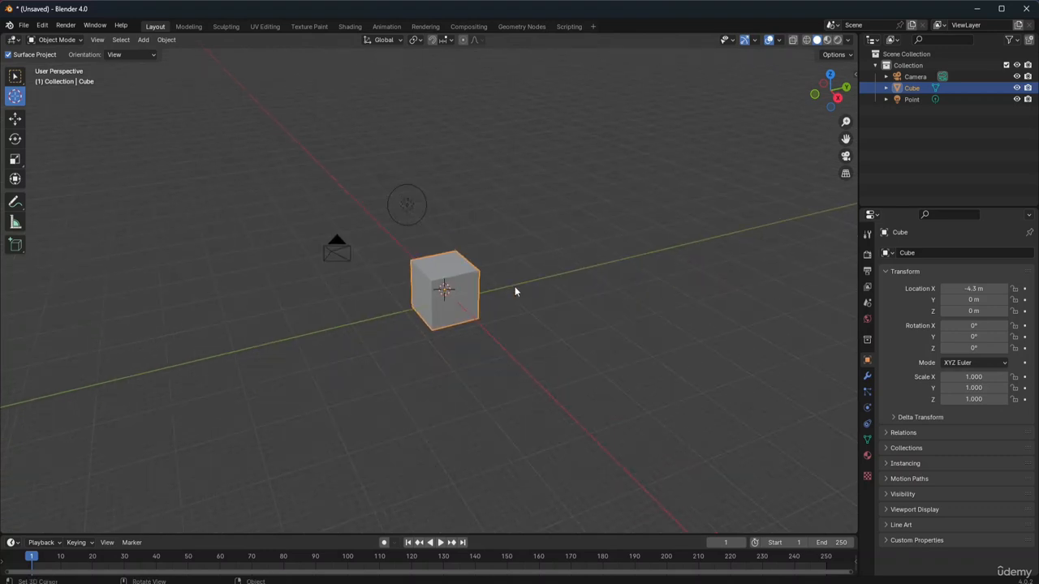
{"action": "right_click", "coordinate": [454, 282]}
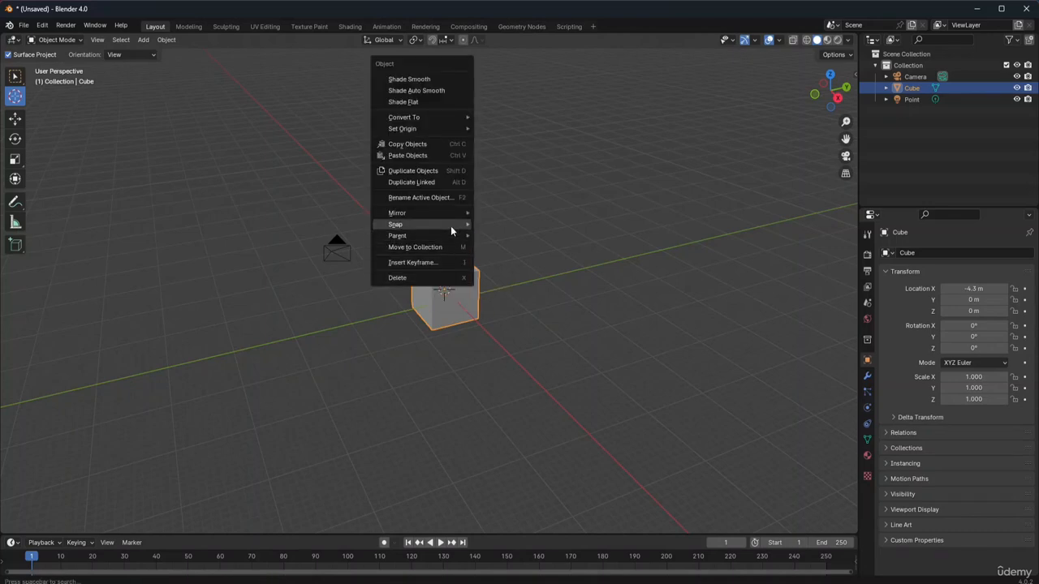
{"action": "mouse_move", "coordinate": [452, 232]}
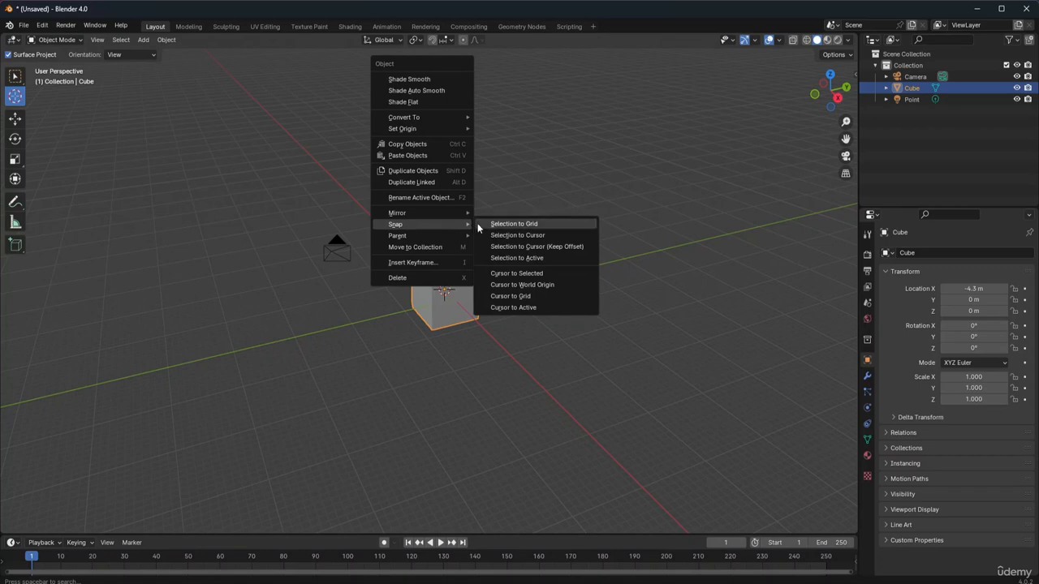
{"action": "left_click", "coordinate": [527, 284]}
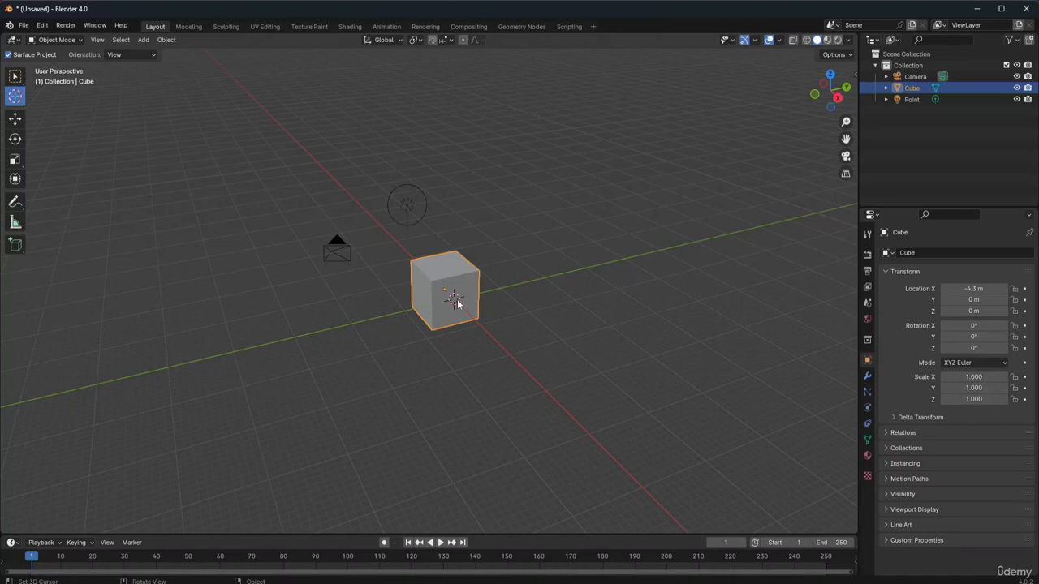
Step: Move the 3D cursor away from the cube onto the green Y axis line and switch to the Select tool
{"action": "left_click_drag", "start_coordinate": [463, 305], "coordinate": [664, 249]}
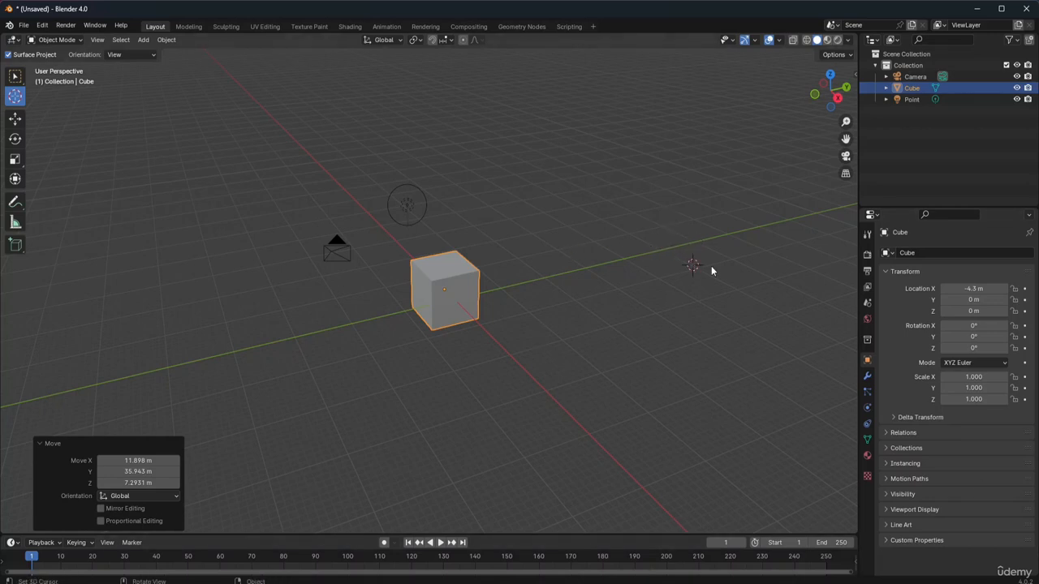
{"action": "left_click_drag", "start_coordinate": [695, 268], "coordinate": [690, 244]}
{"action": "key", "text": "w"}
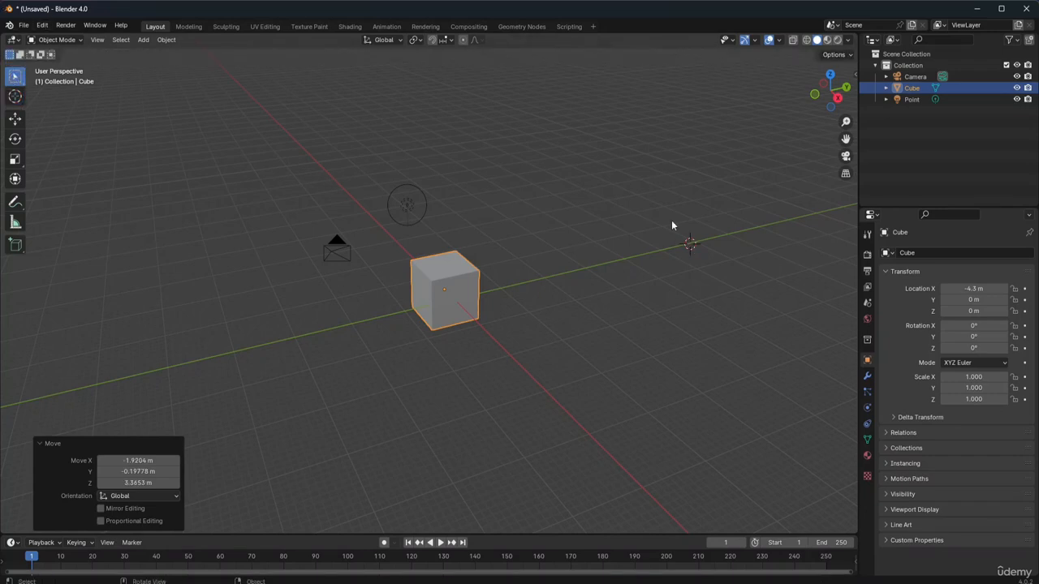
Step: Add a mesh cube at the 3D cursor and scale it uniformly to about 2.254
{"action": "key", "text": "shift+a"}
{"action": "mouse_move", "coordinate": [721, 300]}
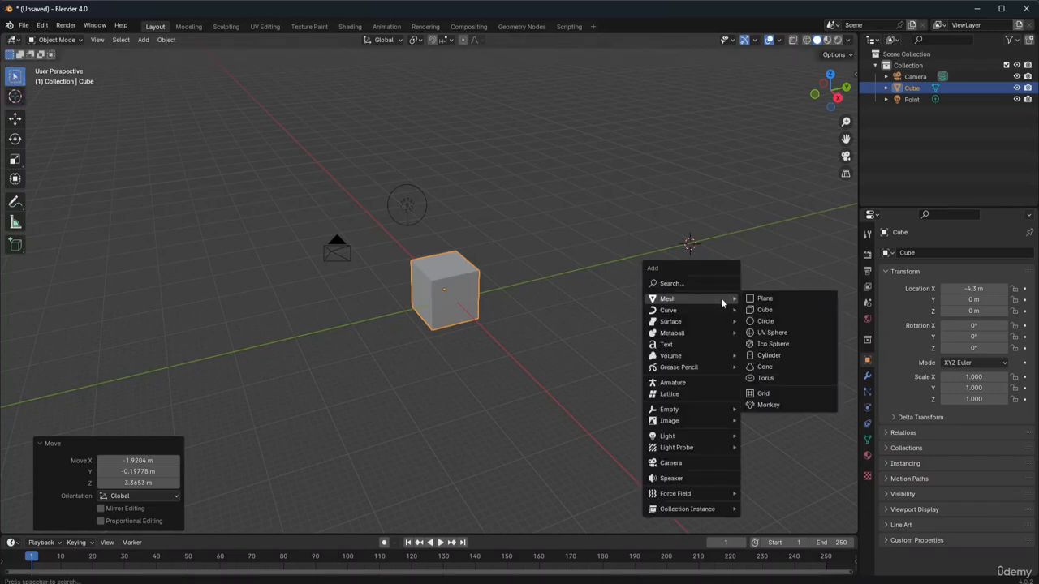
{"action": "left_click", "coordinate": [776, 306]}
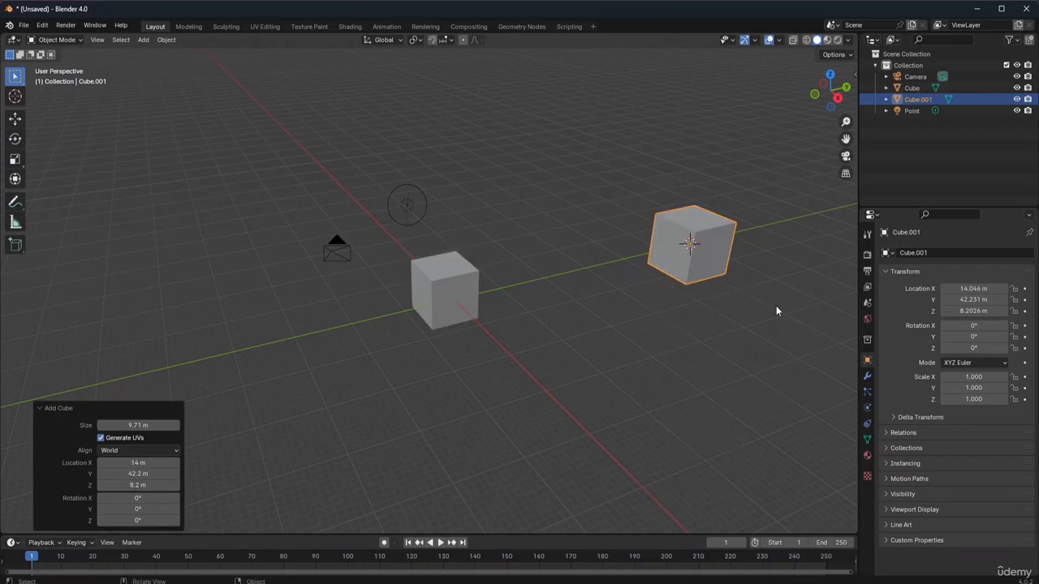
{"action": "key", "text": "s"}
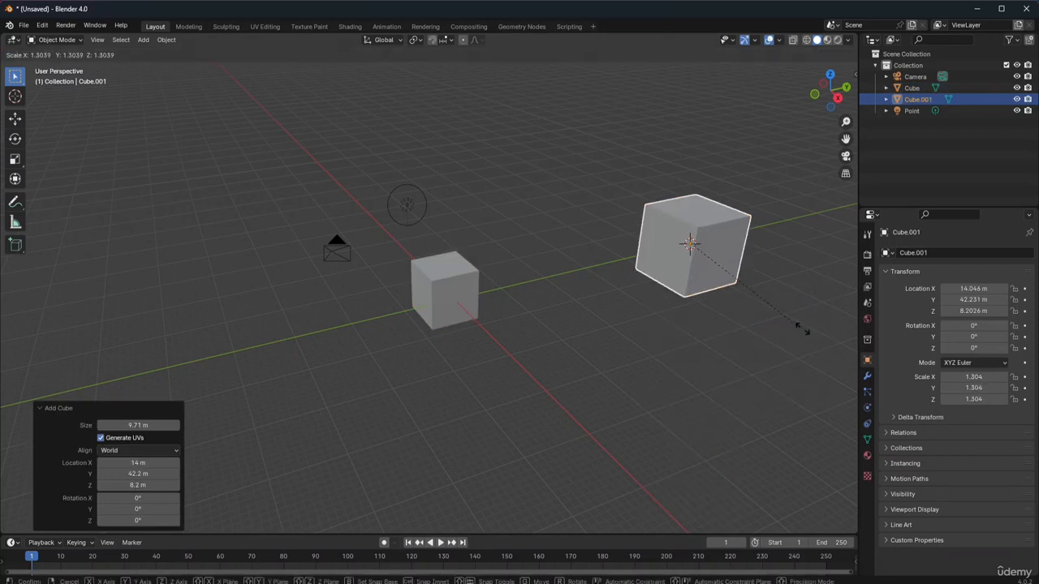
{"action": "left_click", "coordinate": [28, 383]}
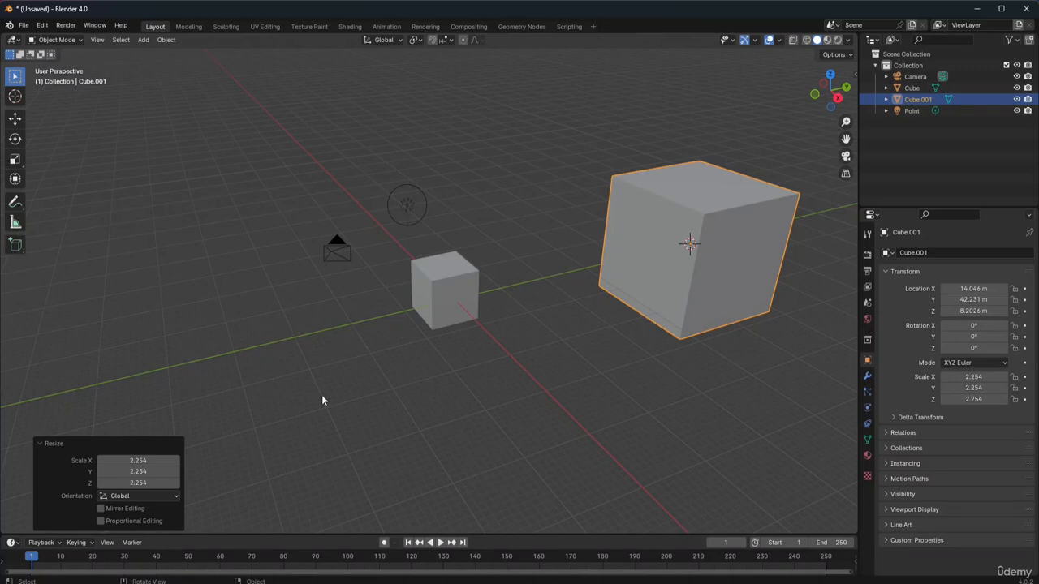
Step: Stretch the new cube by setting its resize scale to about 4.344 in X and 3.544 in Z
{"action": "left_click_drag", "start_coordinate": [831, 91], "coordinate": [800, 96]}
{"action": "middle_click_drag", "start_coordinate": [430, 284], "coordinate": [365, 336]}
{"action": "left_click_drag", "start_coordinate": [844, 87], "coordinate": [857, 87]}
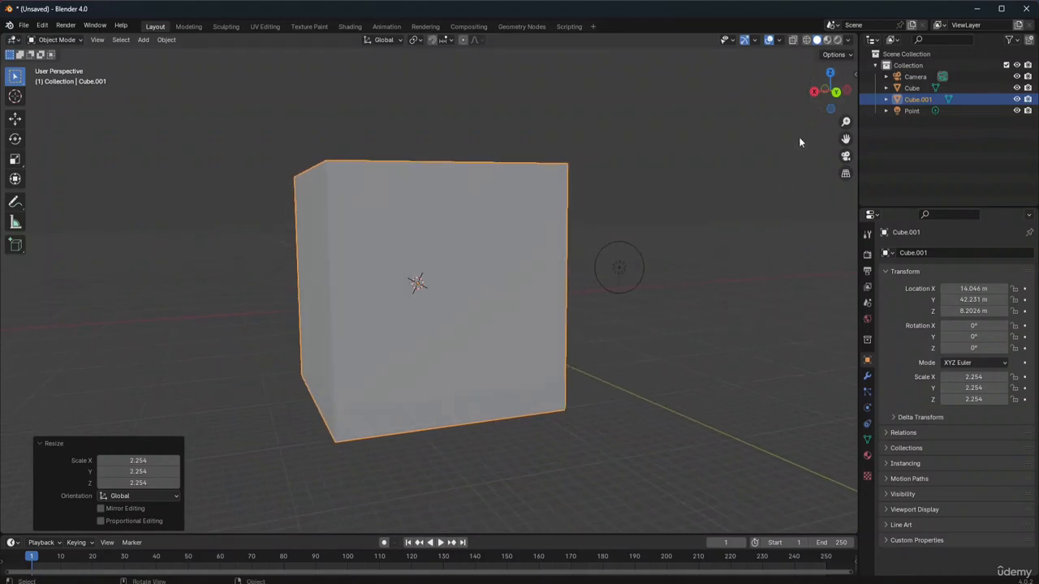
{"action": "left_click_drag", "start_coordinate": [829, 94], "coordinate": [808, 150]}
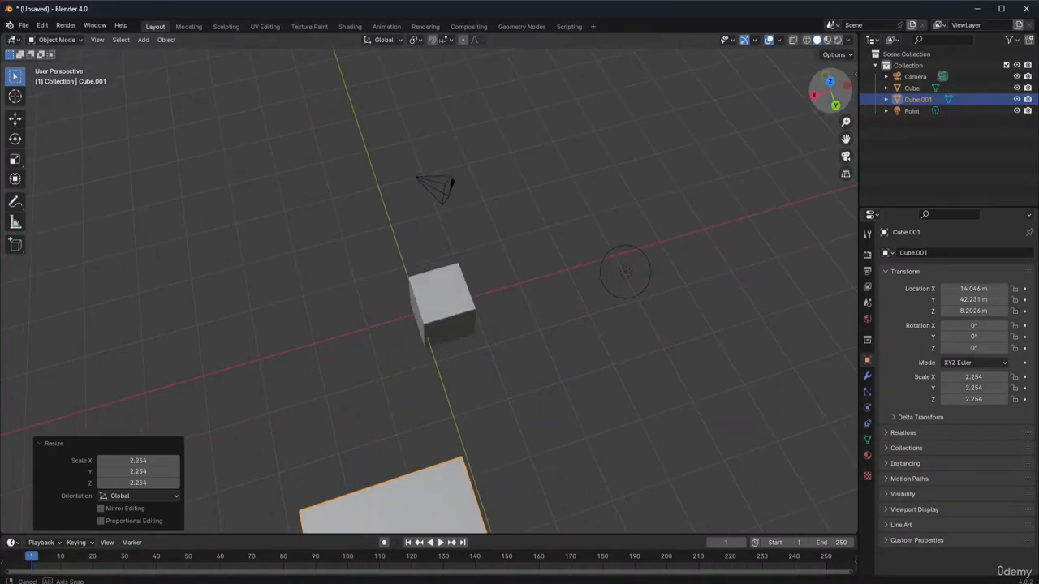
{"action": "mouse_move", "coordinate": [827, 94]}
{"action": "left_mouse_down"}
{"action": "mouse_move", "coordinate": [830, 79]}
{"action": "mouse_move", "coordinate": [812, 94]}
{"action": "mouse_move", "coordinate": [838, 99]}
{"action": "mouse_move", "coordinate": [849, 119]}
{"action": "mouse_move", "coordinate": [833, 99]}
{"action": "left_mouse_up"}
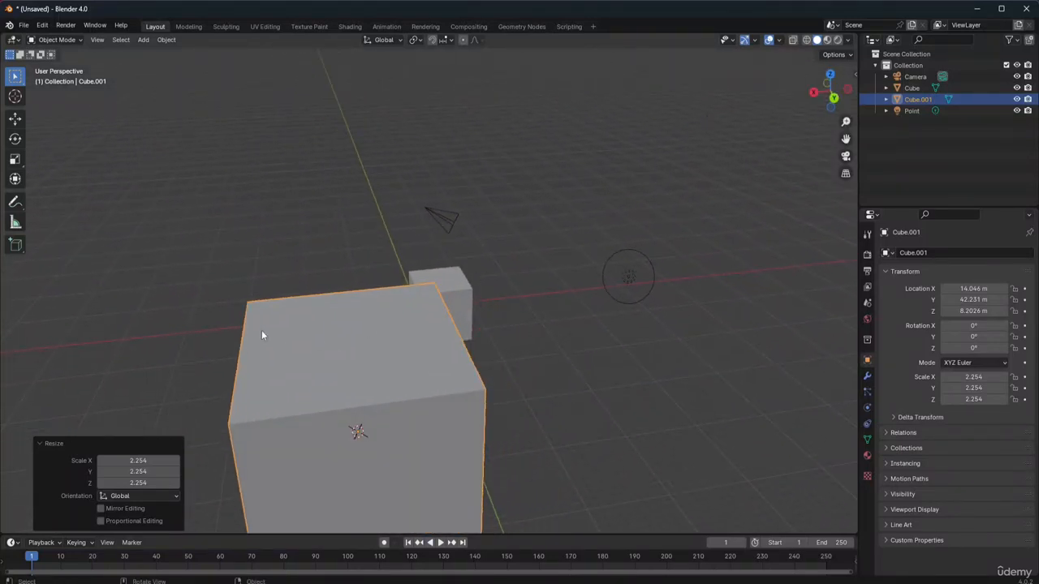
{"action": "left_click", "coordinate": [138, 460]}
{"action": "left_click_drag", "start_coordinate": [134, 460], "coordinate": [162, 483]}
{"action": "left_click", "coordinate": [133, 435]}
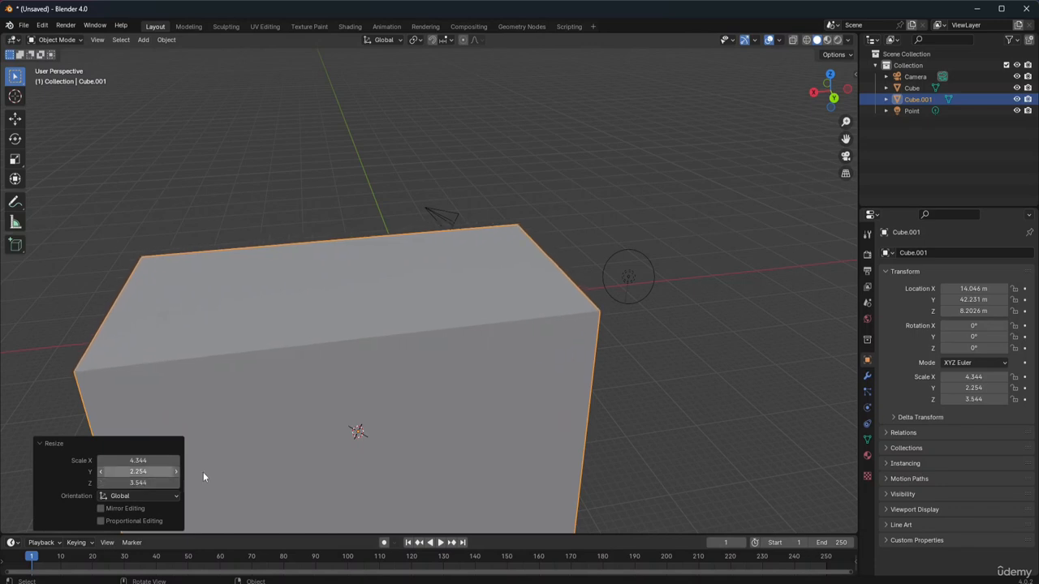
Step: Delete the stretched box and the remaining smaller cube, keeping only the camera and the point light
{"action": "mouse_move", "coordinate": [845, 139]}
{"action": "left_mouse_down"}
{"action": "mouse_move", "coordinate": [812, 166]}
{"action": "mouse_move", "coordinate": [812, 49]}
{"action": "mouse_move", "coordinate": [844, 45]}
{"action": "mouse_move", "coordinate": [845, 139]}
{"action": "left_mouse_up"}
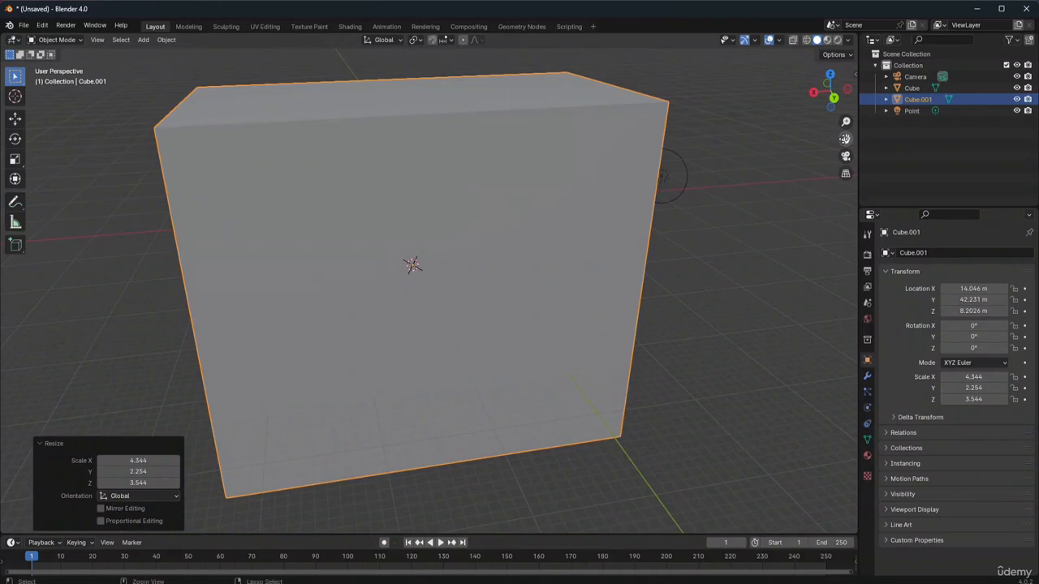
{"action": "scroll", "coordinate": [845, 139], "scroll_direction": "down", "scroll_amount": 4}
{"action": "scroll", "coordinate": [845, 139], "scroll_direction": "down", "scroll_amount": 2}
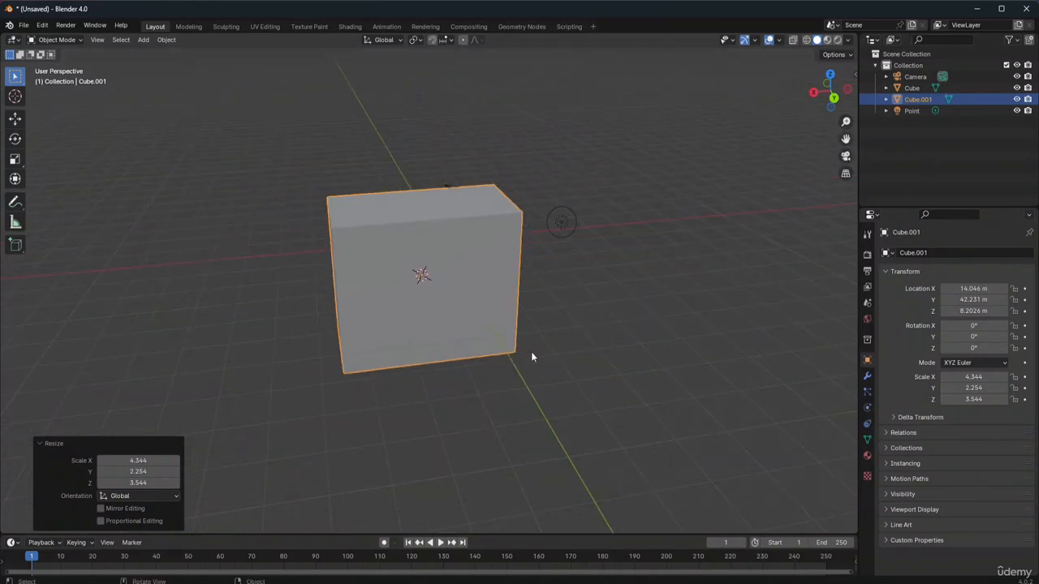
{"action": "left_click", "coordinate": [427, 285]}
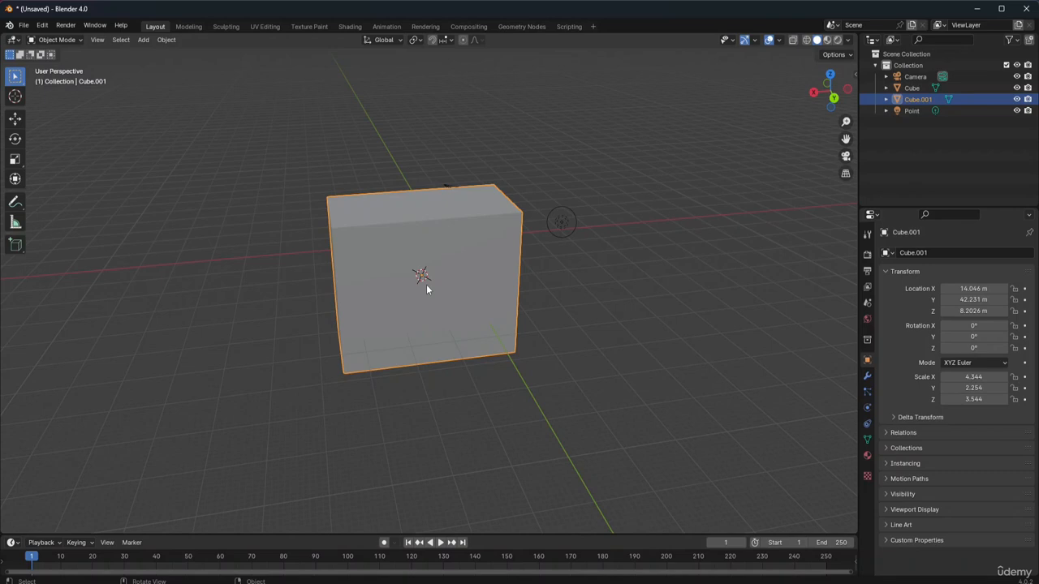
{"action": "key", "text": "x"}
{"action": "left_click", "coordinate": [459, 239]}
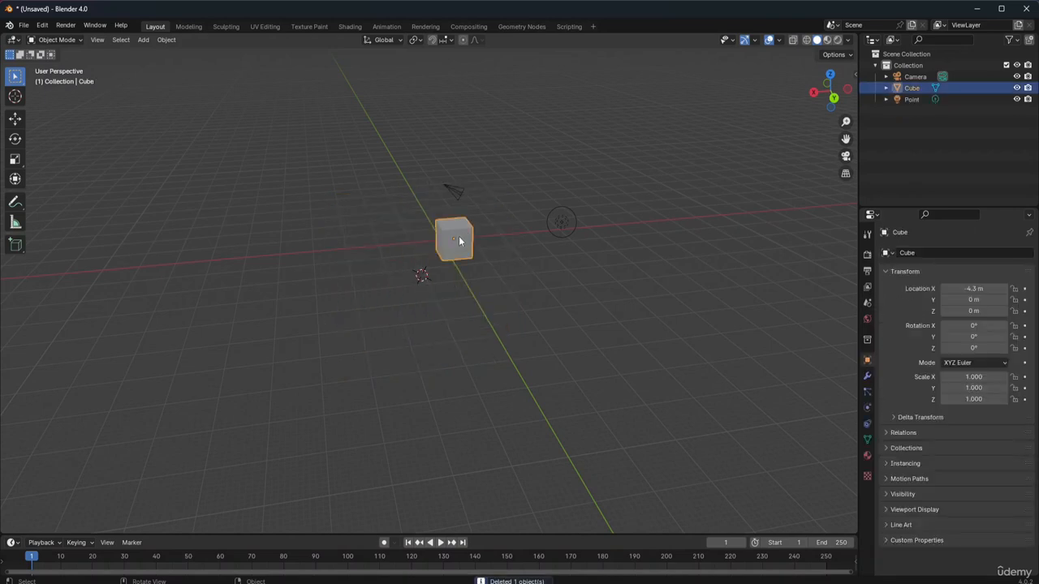
{"action": "key", "text": "Delete"}
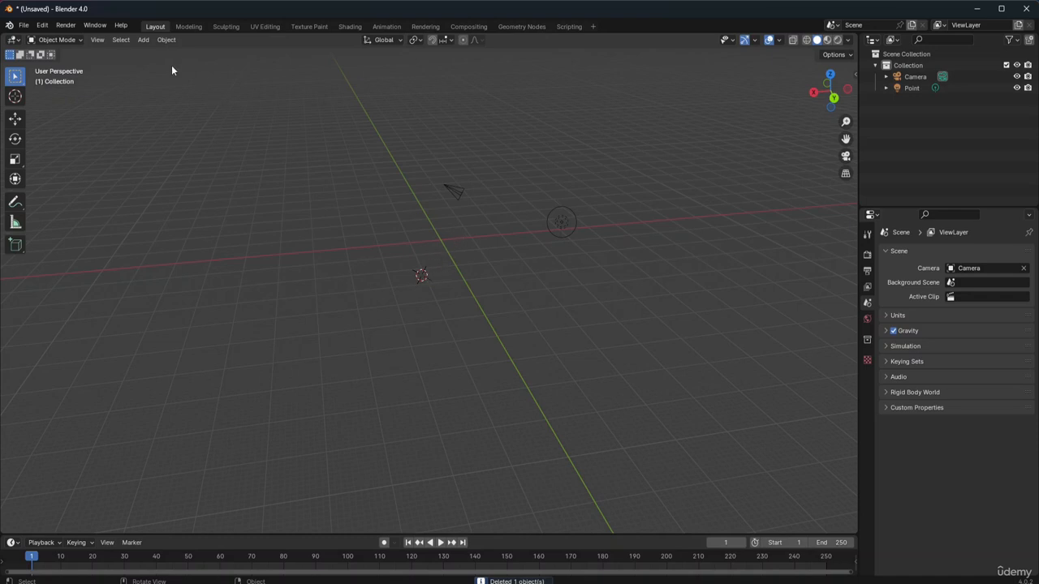
Step: Snap the 3D cursor back to the world origin in the emptied scene
{"action": "left_click", "coordinate": [167, 39]}
{"action": "mouse_move", "coordinate": [192, 112]}
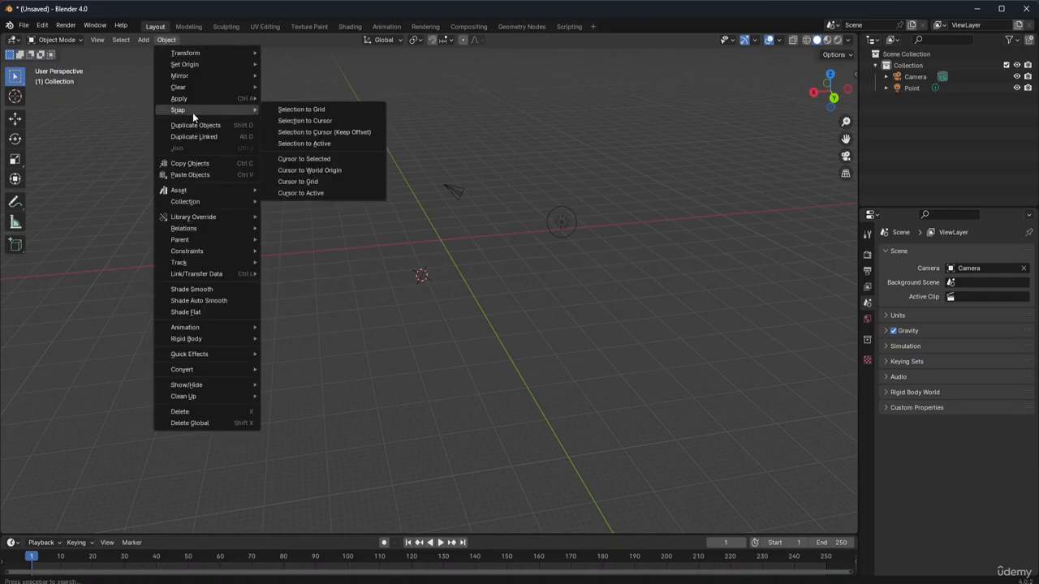
{"action": "left_click", "coordinate": [305, 170]}
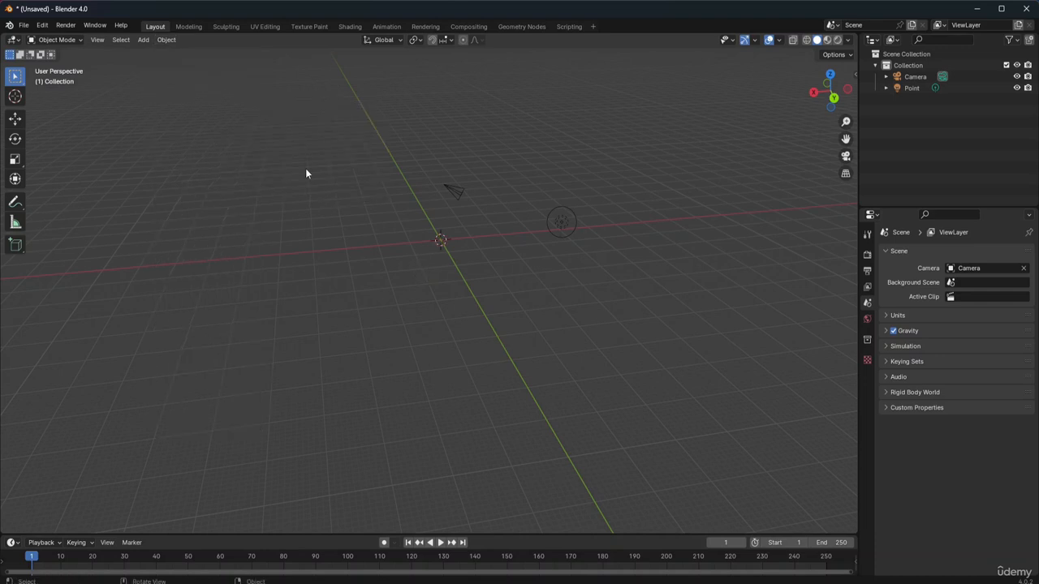
Step: Add a mesh torus at the 3D cursor on the world origin
{"action": "scroll", "coordinate": [457, 258], "scroll_direction": "up", "scroll_amount": 4}
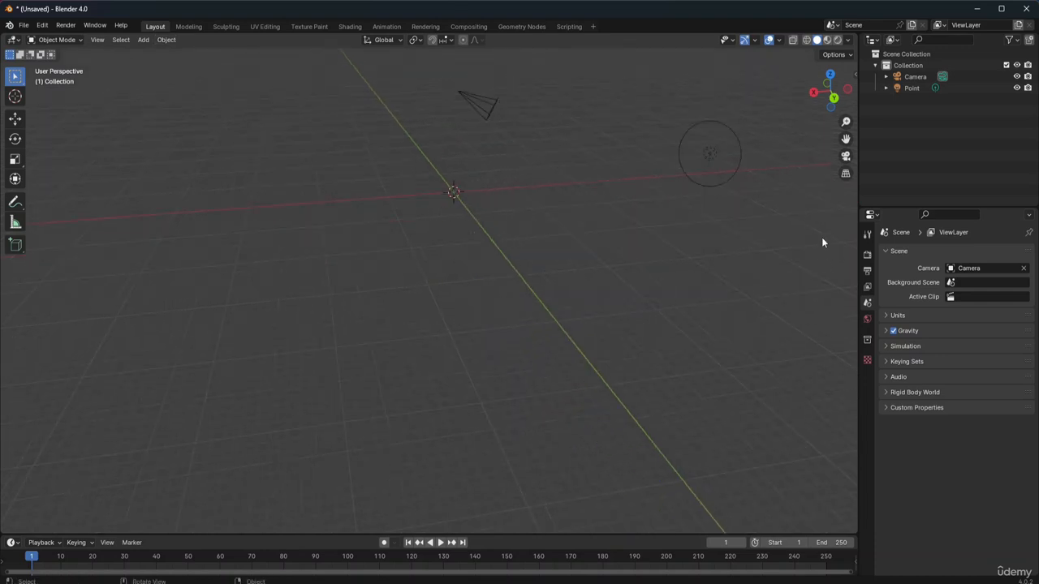
{"action": "left_click_drag", "start_coordinate": [846, 138], "coordinate": [744, 210]}
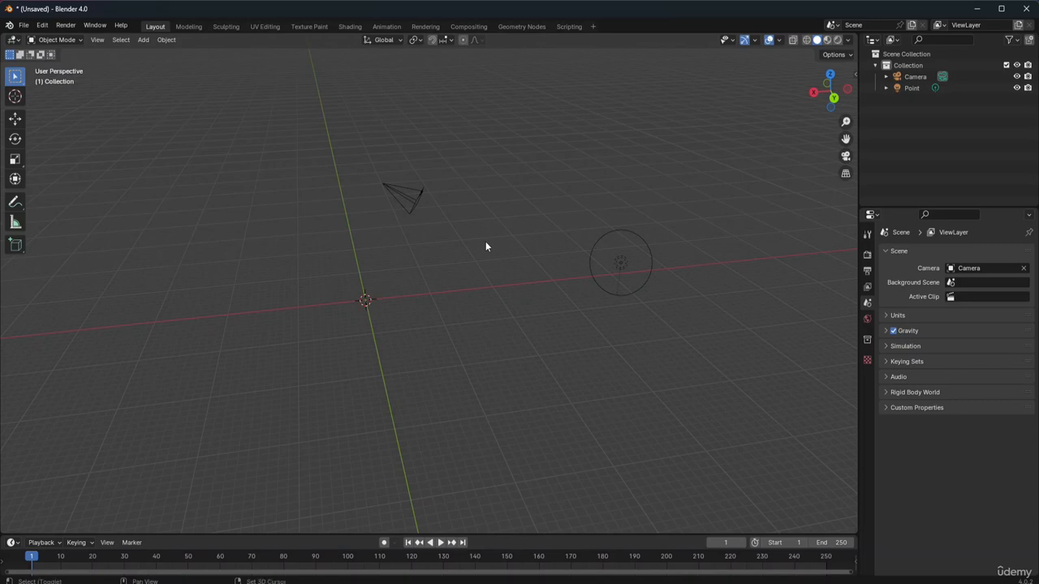
{"action": "key", "text": "shift+a"}
{"action": "mouse_move", "coordinate": [486, 244]}
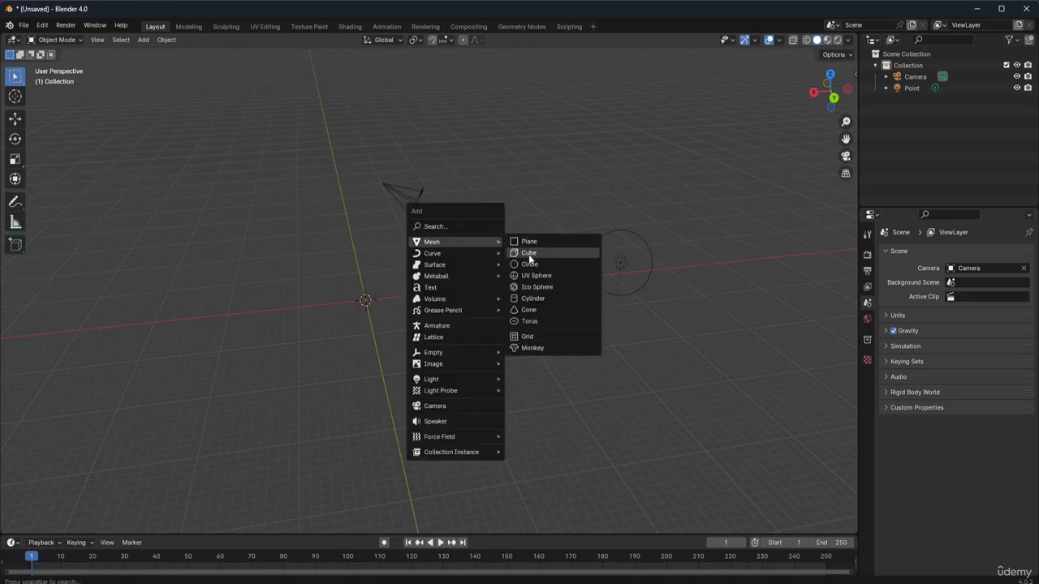
{"action": "left_click", "coordinate": [530, 322]}
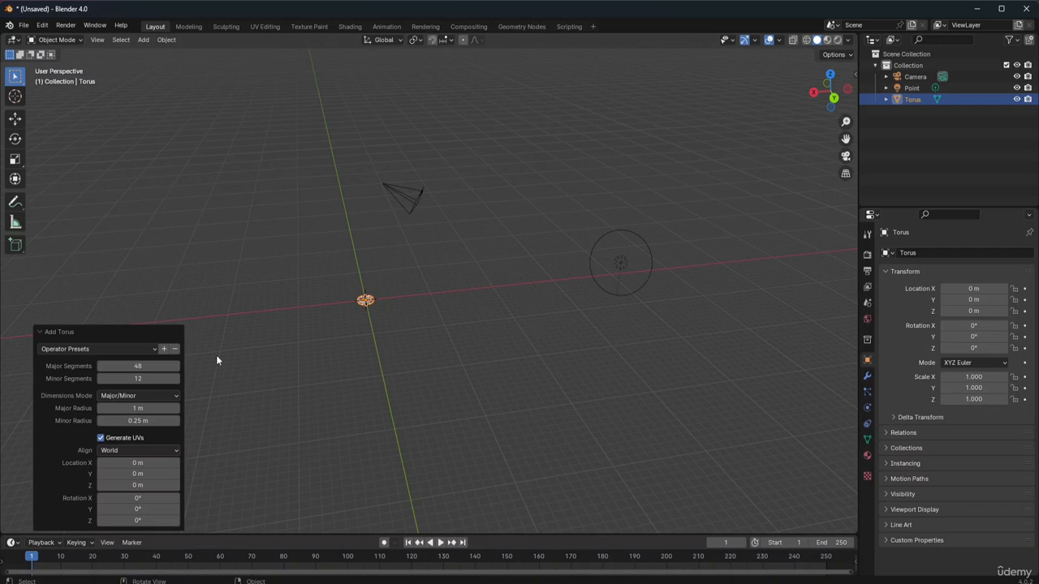
Step: Set the torus to 256 major segments and 209 minor segments, and turn off UV generation
{"action": "mouse_move", "coordinate": [138, 365]}
{"action": "left_mouse_down"}
{"action": "mouse_move", "coordinate": [176, 366]}
{"action": "mouse_move", "coordinate": [138, 379]}
{"action": "left_mouse_up"}
{"action": "left_click", "coordinate": [138, 408]}
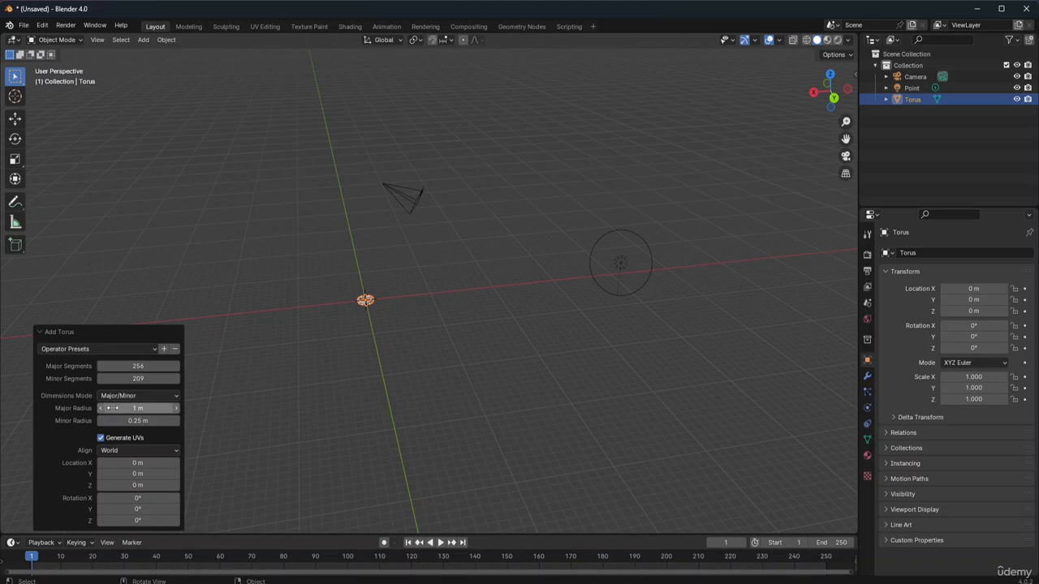
{"action": "key", "text": "Return"}
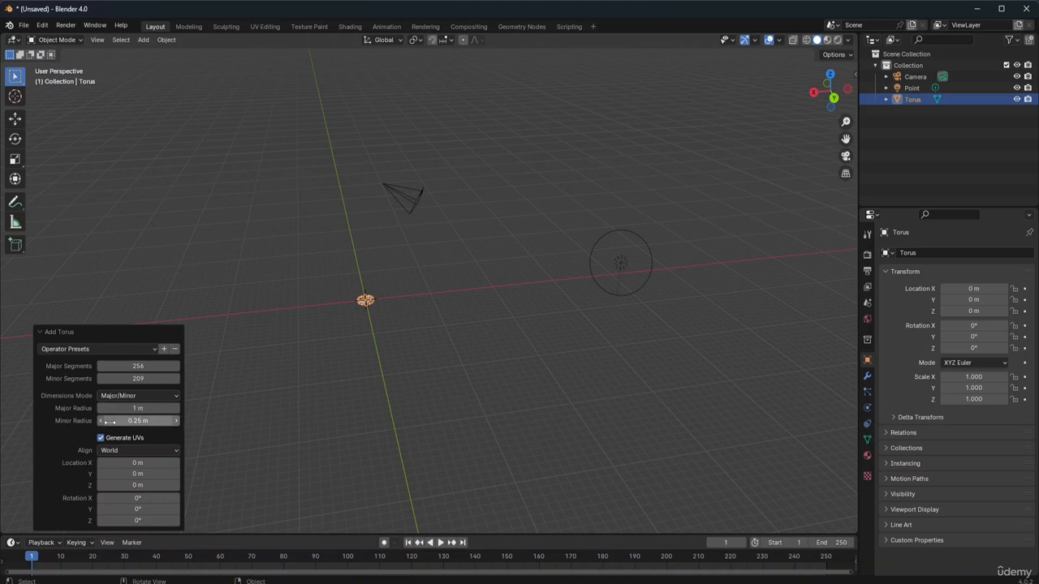
{"action": "left_click", "coordinate": [171, 438]}
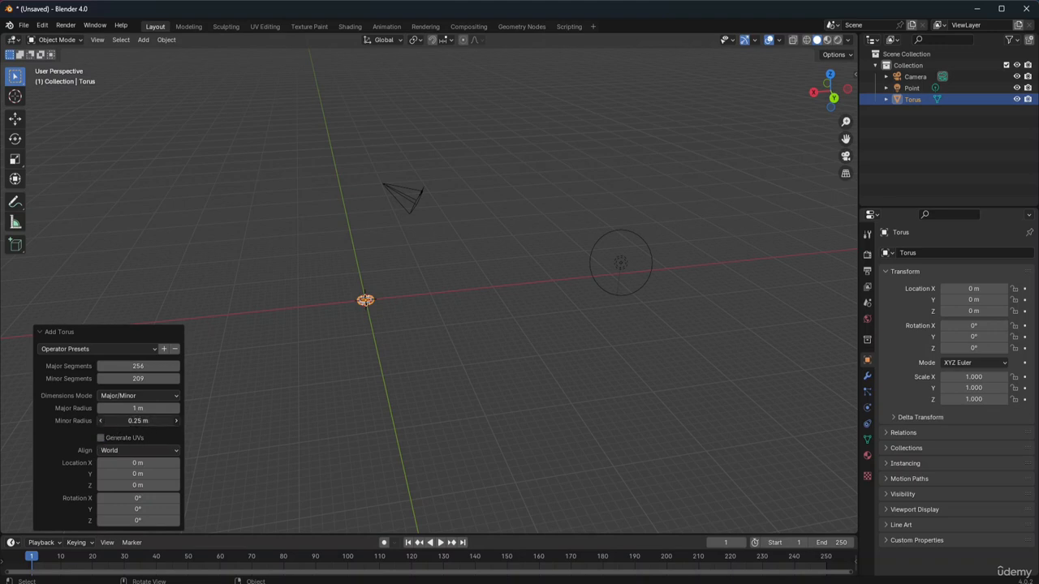
Step: Set the torus's minor radius to 2.5 m and its major radius to 15 m
{"action": "left_click_drag", "start_coordinate": [138, 420], "coordinate": [268, 420]}
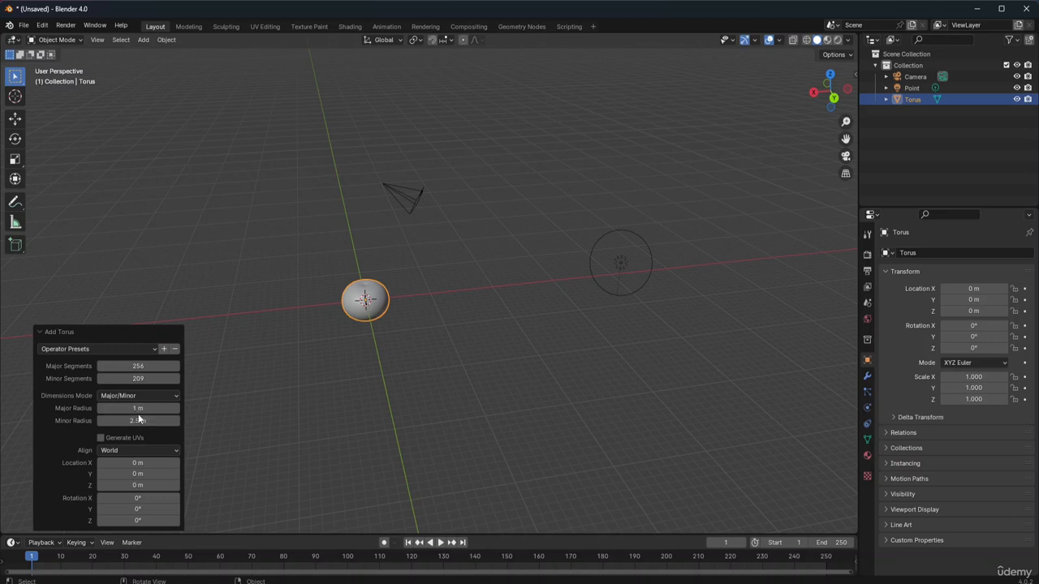
{"action": "left_click_drag", "start_coordinate": [138, 409], "coordinate": [227, 408]}
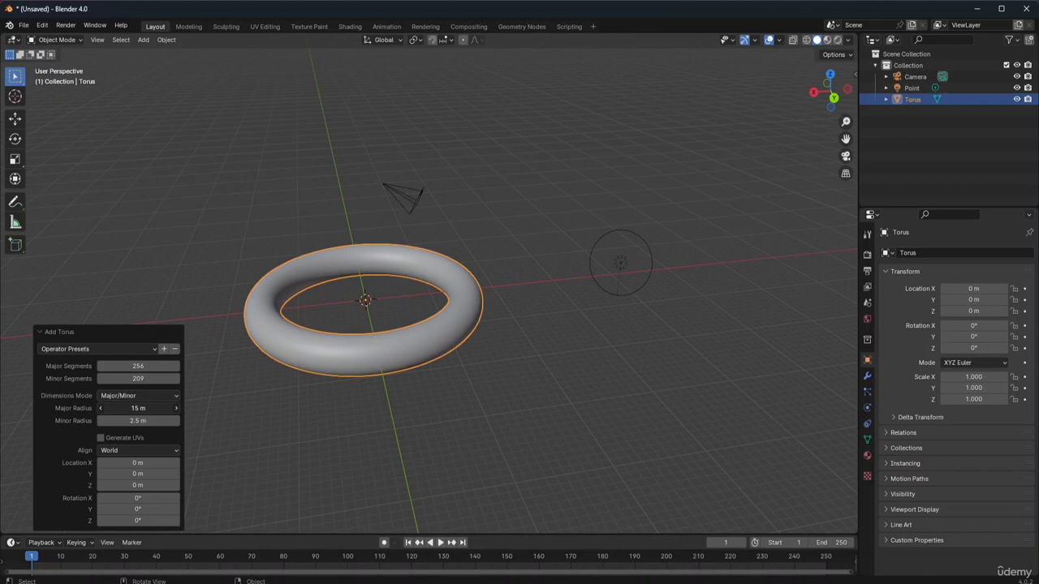
Step: Lower the torus's major segments to 20
{"action": "left_click", "coordinate": [130, 366]}
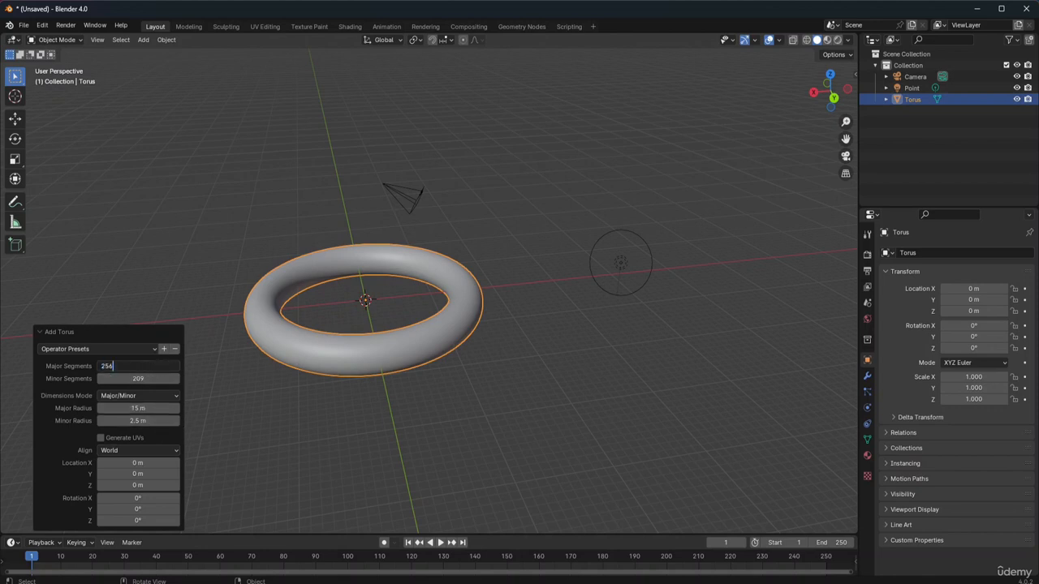
{"action": "left_click", "coordinate": [124, 377]}
{"action": "left_click", "coordinate": [124, 367]}
{"action": "left_click", "coordinate": [125, 367]}
{"action": "left_click", "coordinate": [121, 376]}
{"action": "left_click_drag", "start_coordinate": [138, 366], "coordinate": [88, 366]}
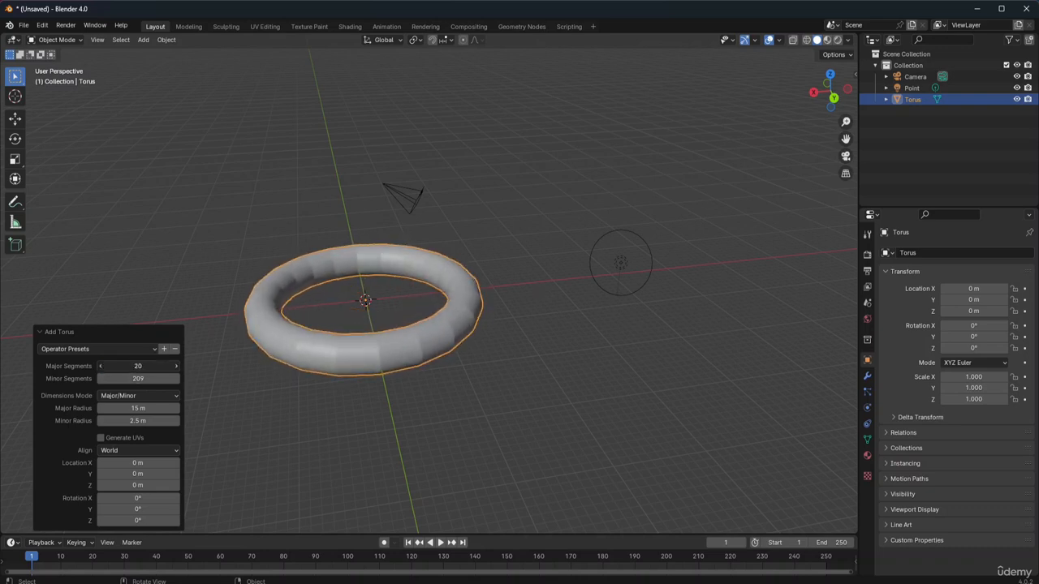
Step: Lower the torus's minor segments to about 20 for a coarsely faceted tube, and keep the torus selected
{"action": "left_click", "coordinate": [142, 379]}
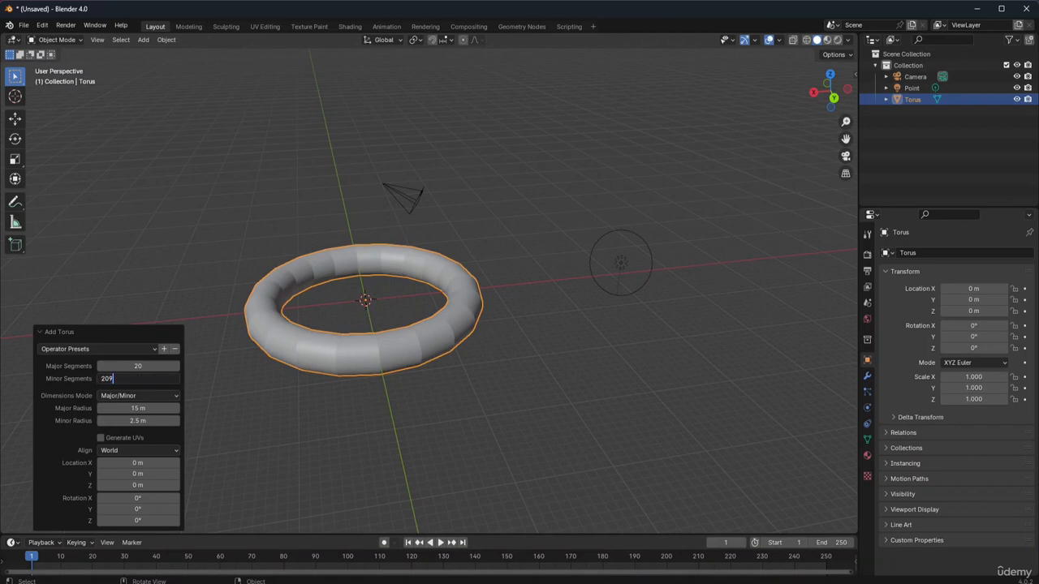
{"action": "type", "text": "20"}
{"action": "key", "text": "Return"}
{"action": "left_click_drag", "start_coordinate": [140, 379], "coordinate": [243, 379]}
{"action": "left_click_drag", "start_coordinate": [140, 379], "coordinate": [110, 379]}
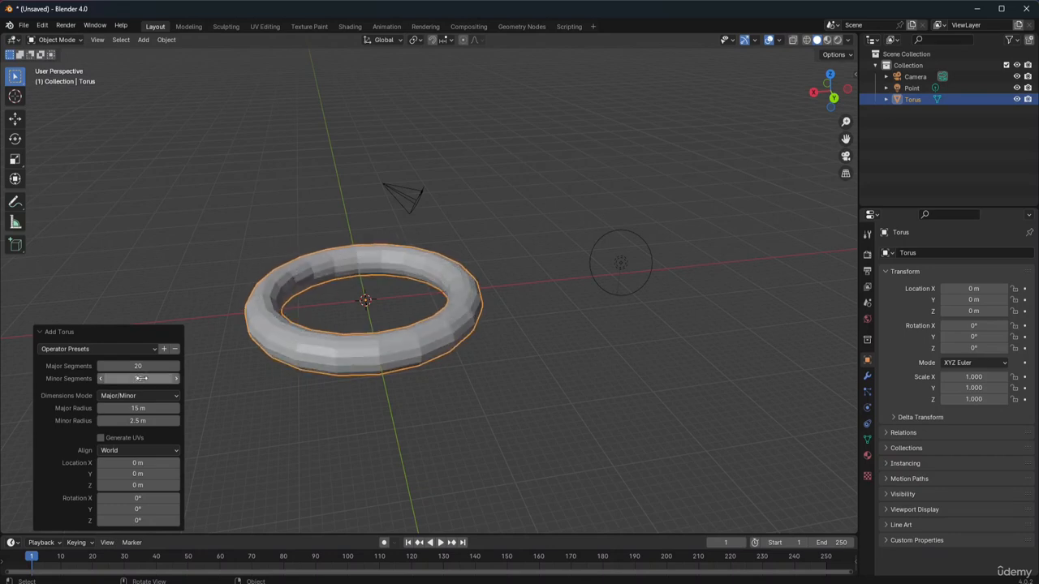
{"action": "left_click", "coordinate": [417, 403]}
{"action": "left_click", "coordinate": [424, 352]}
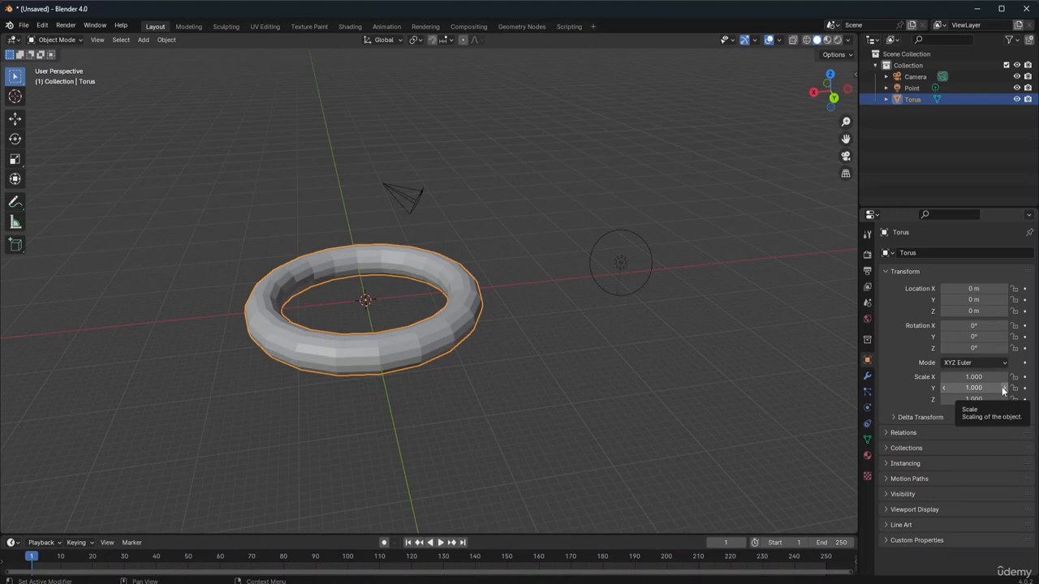
Step: Draw a large box with the Add Cube tool on the ground in front of the torus, centred at about X -20, Y 44.2, Z 19.2 m
{"action": "scroll", "coordinate": [493, 340], "scroll_direction": "down", "scroll_amount": 3}
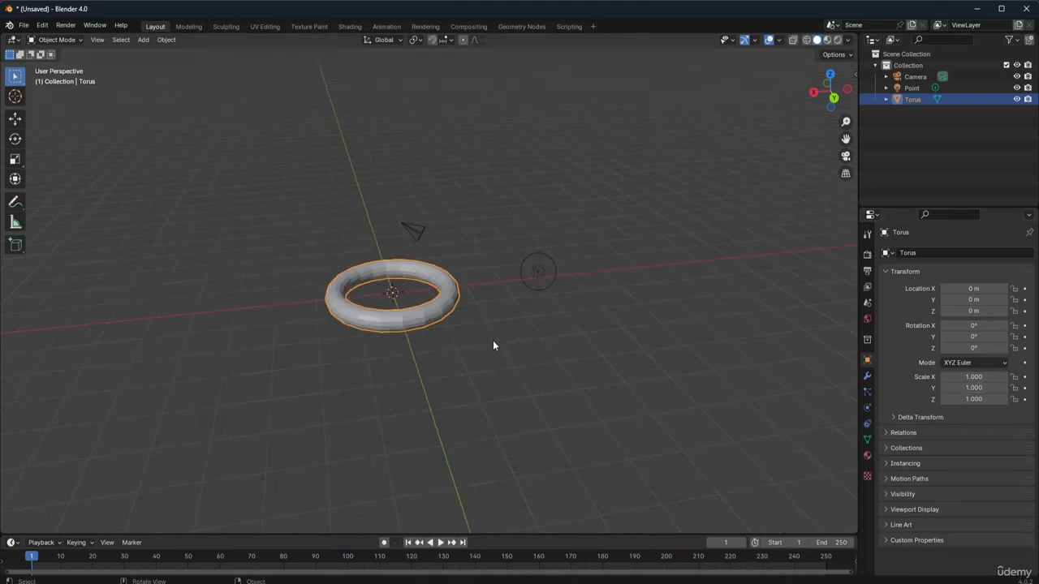
{"action": "scroll", "coordinate": [493, 340], "scroll_direction": "up", "scroll_amount": 2}
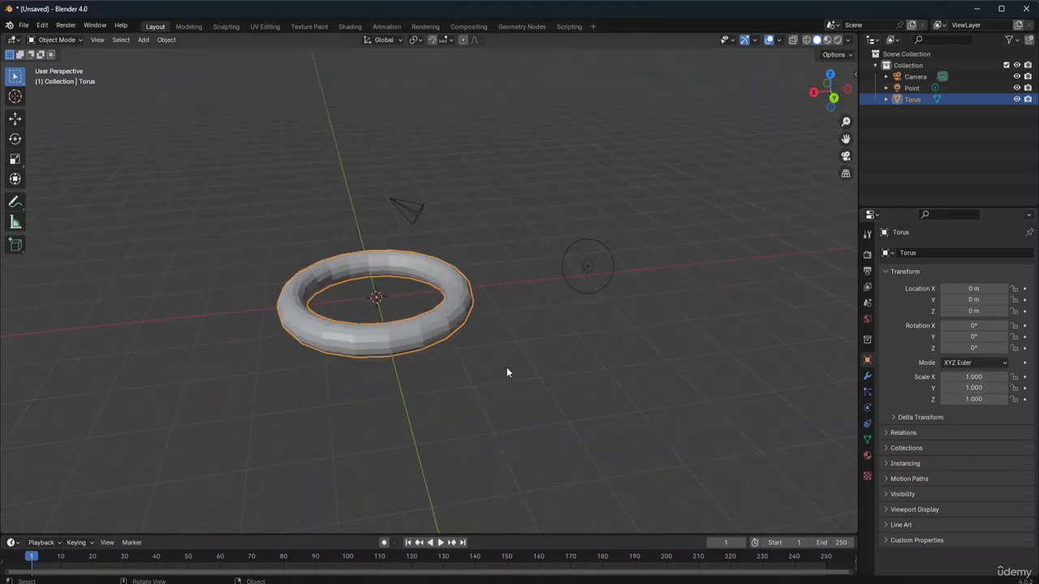
{"action": "left_click", "coordinate": [16, 247]}
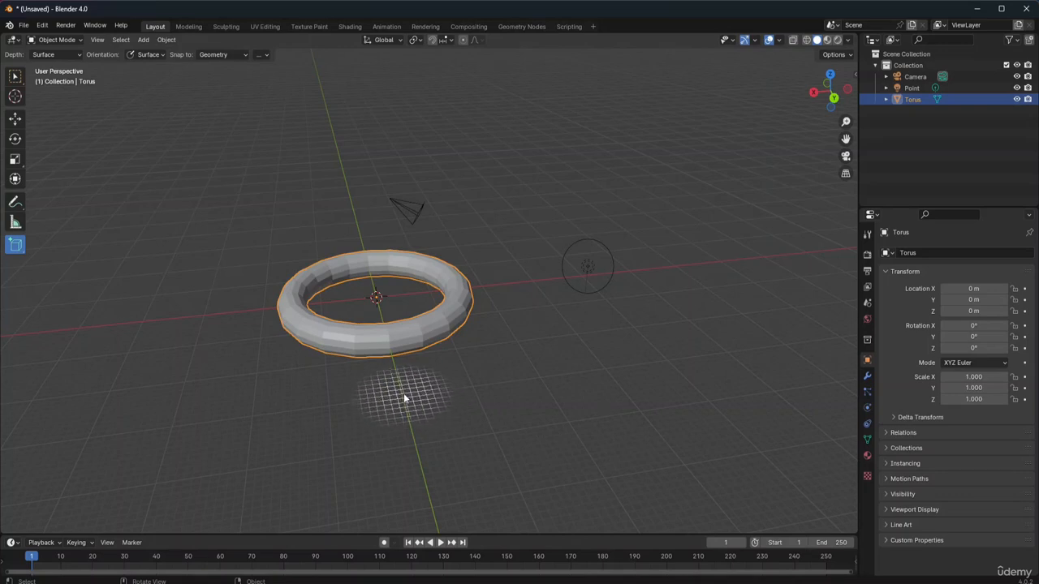
{"action": "scroll", "coordinate": [556, 358], "scroll_direction": "down", "scroll_amount": 2}
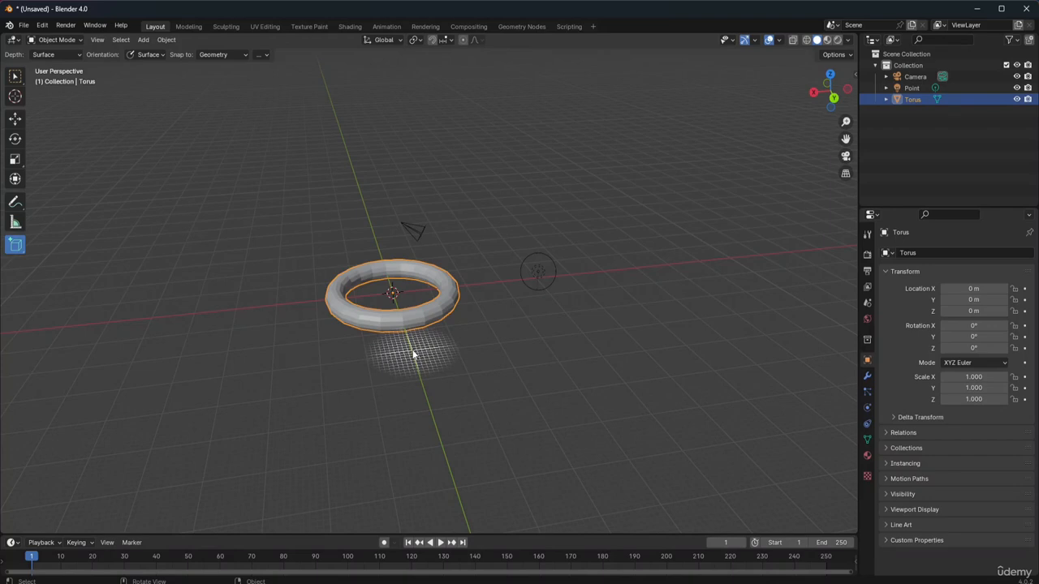
{"action": "left_click_drag", "start_coordinate": [412, 350], "coordinate": [425, 356]}
{"action": "left_click_drag", "start_coordinate": [473, 395], "coordinate": [650, 414]}
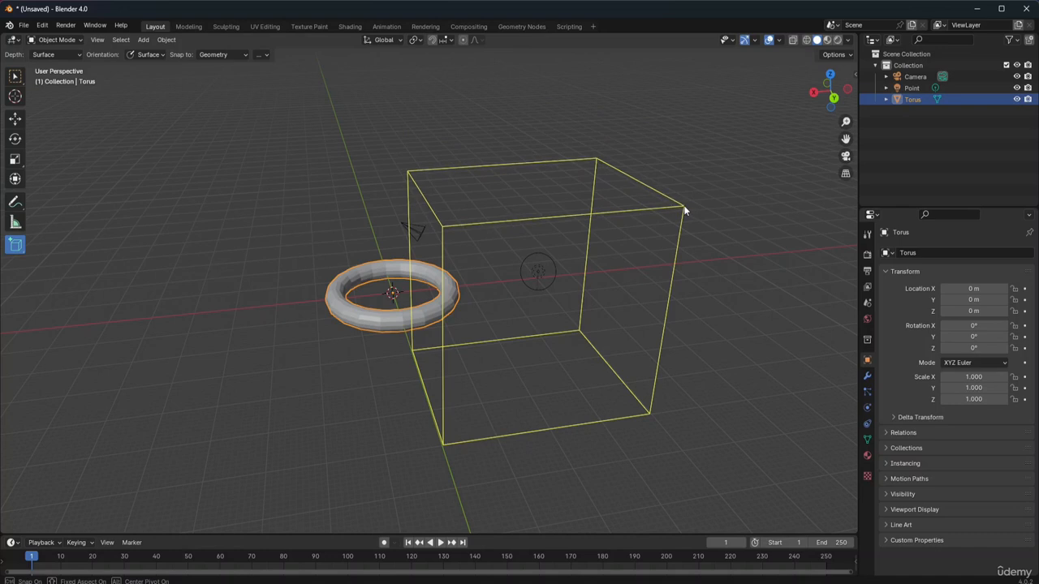
{"action": "left_click", "coordinate": [686, 208]}
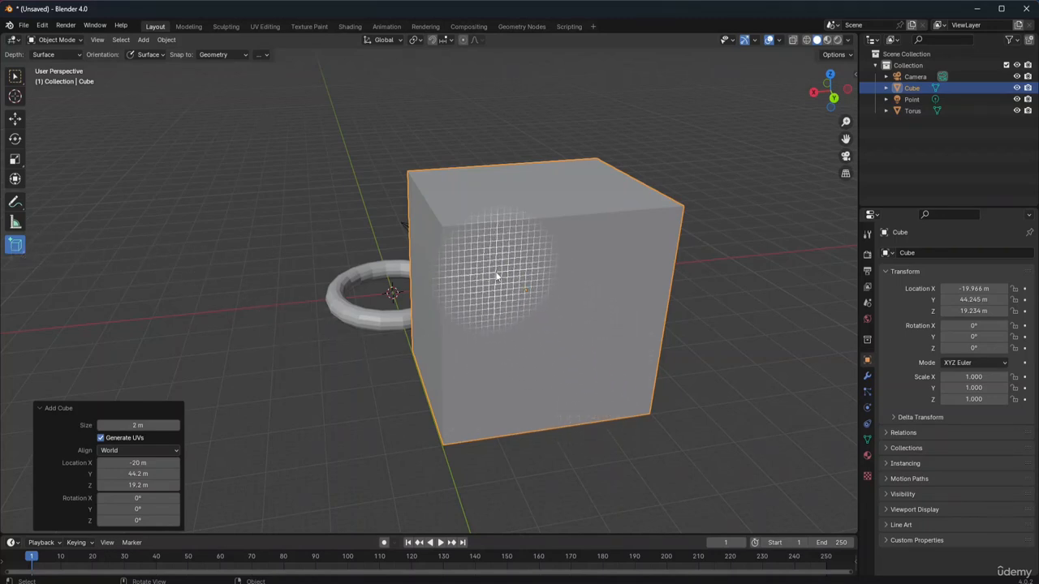
Step: Draw two smaller boxes projecting from the large box's front face, centred at about X -11.8 m and X -32 m
{"action": "left_click_drag", "start_coordinate": [483, 262], "coordinate": [493, 275]}
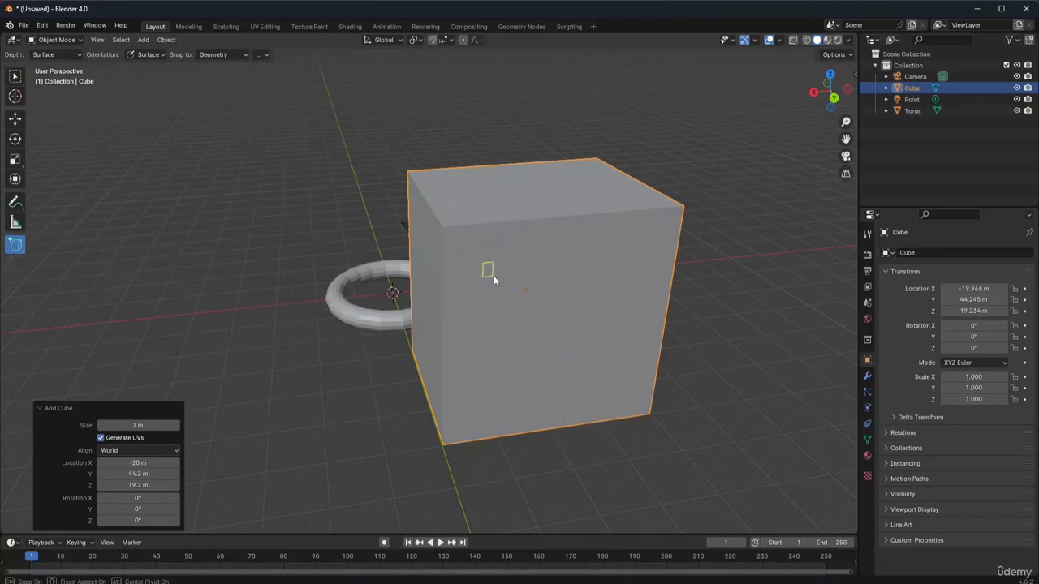
{"action": "left_click_drag", "start_coordinate": [524, 307], "coordinate": [544, 319]}
{"action": "left_click", "coordinate": [563, 356]}
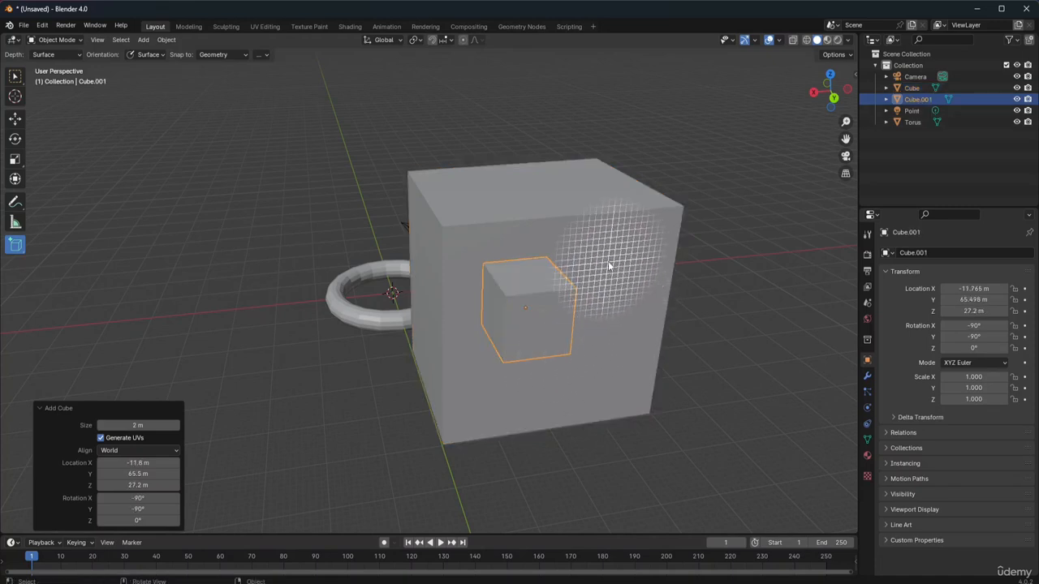
{"action": "left_click_drag", "start_coordinate": [608, 261], "coordinate": [655, 292]}
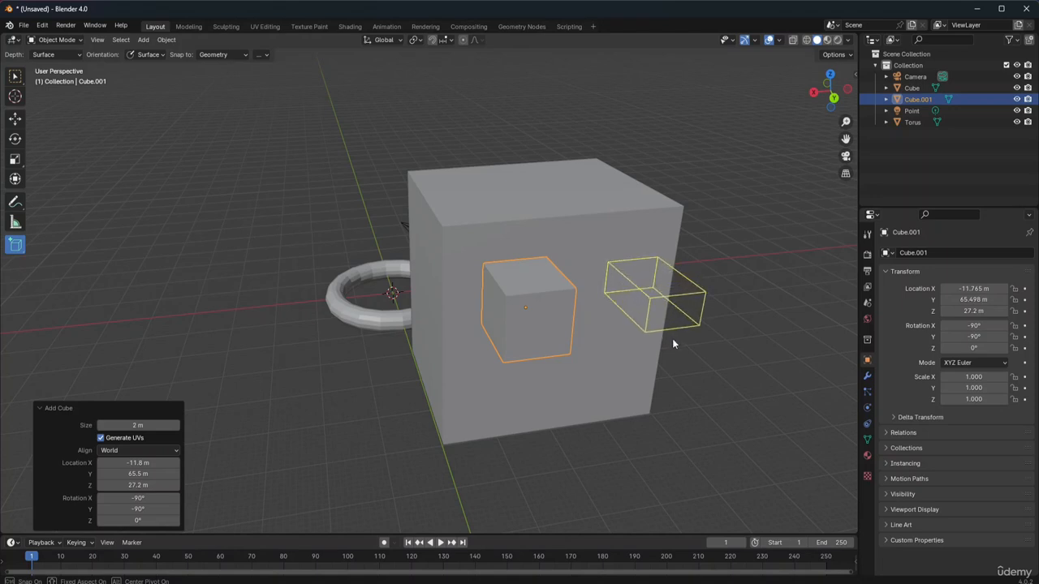
{"action": "left_click", "coordinate": [672, 344]}
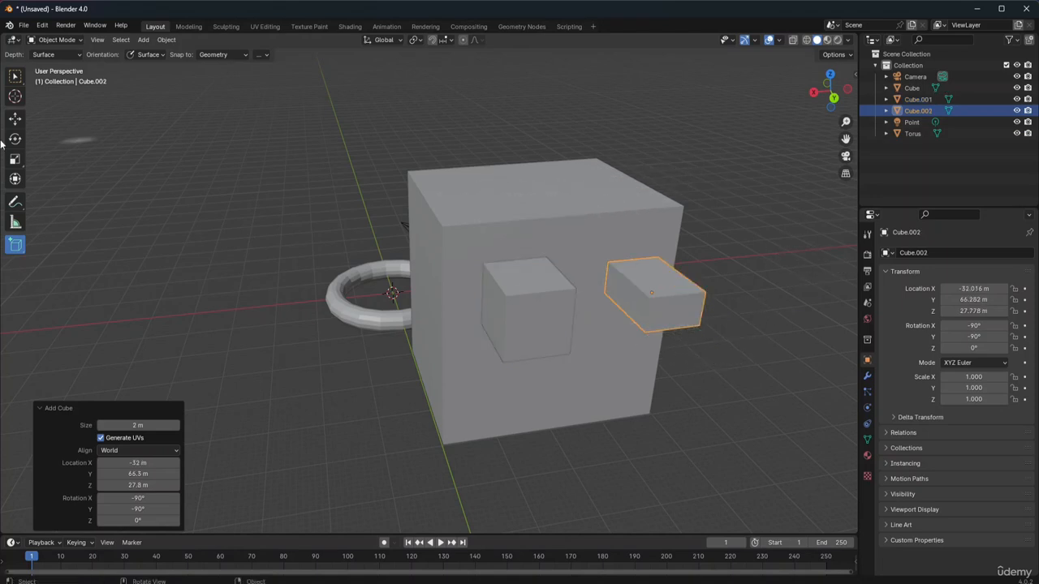
Step: Return to the selection tool, clear the selection, and select the small box near the middle of the front face
{"action": "left_click", "coordinate": [13, 77]}
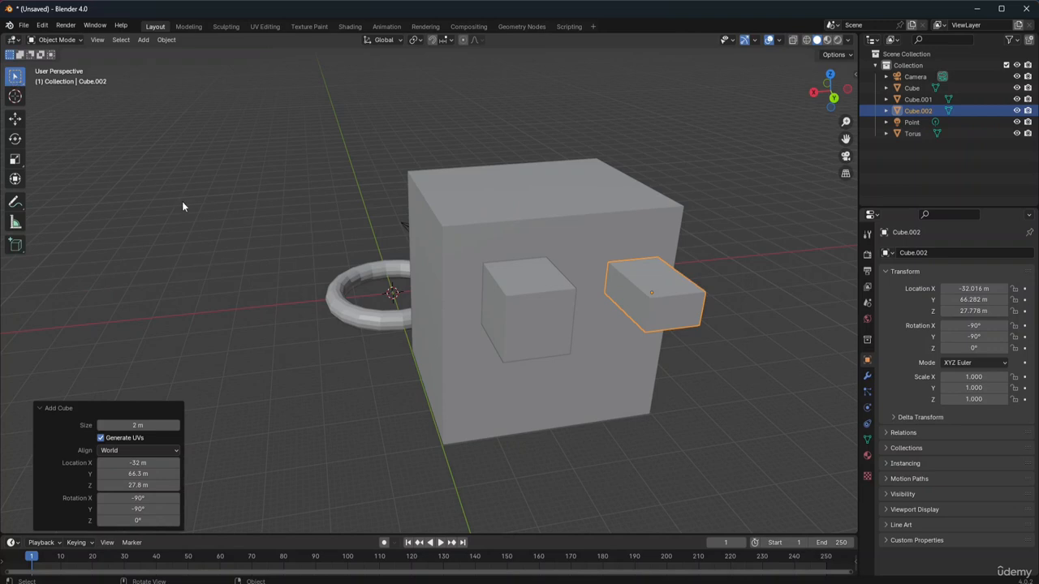
{"action": "left_click", "coordinate": [755, 271]}
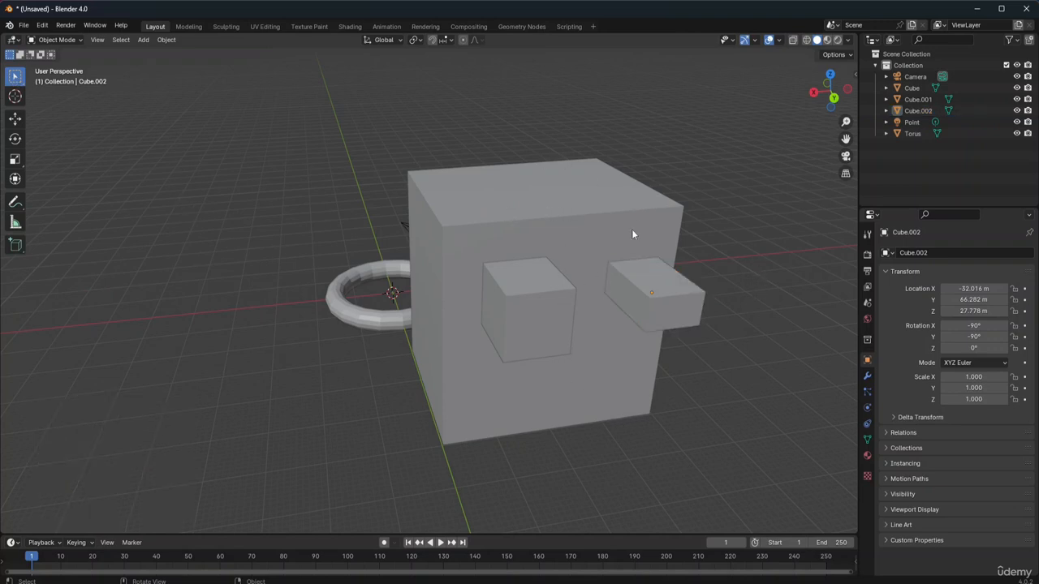
{"action": "left_click", "coordinate": [518, 306]}
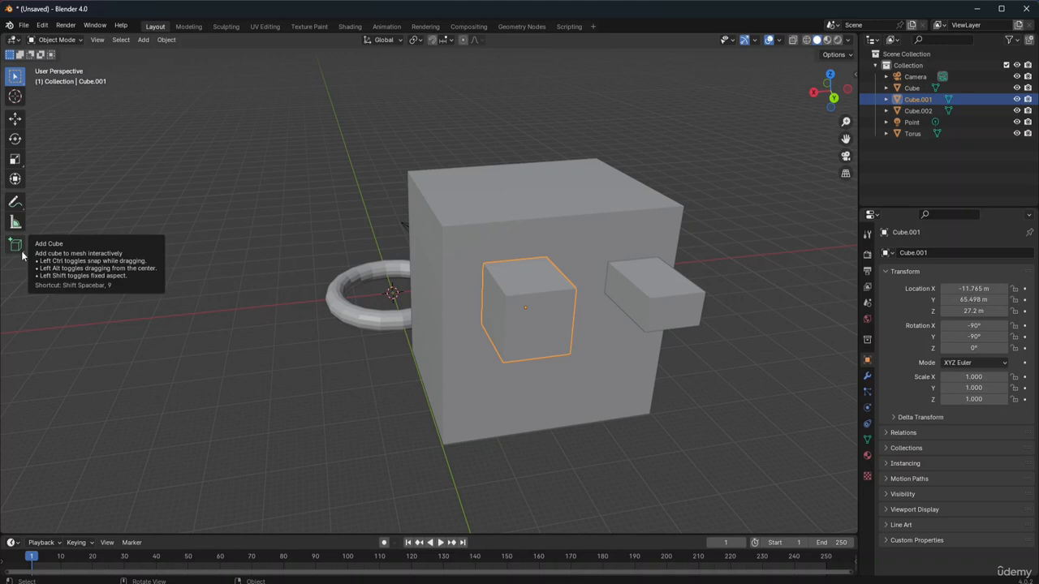
Step: With the Add Cone tool, draw a tall cone on the large box's top face and a smaller cone projecting from its front face
{"action": "left_click", "coordinate": [23, 255]}
{"action": "left_click", "coordinate": [22, 256]}
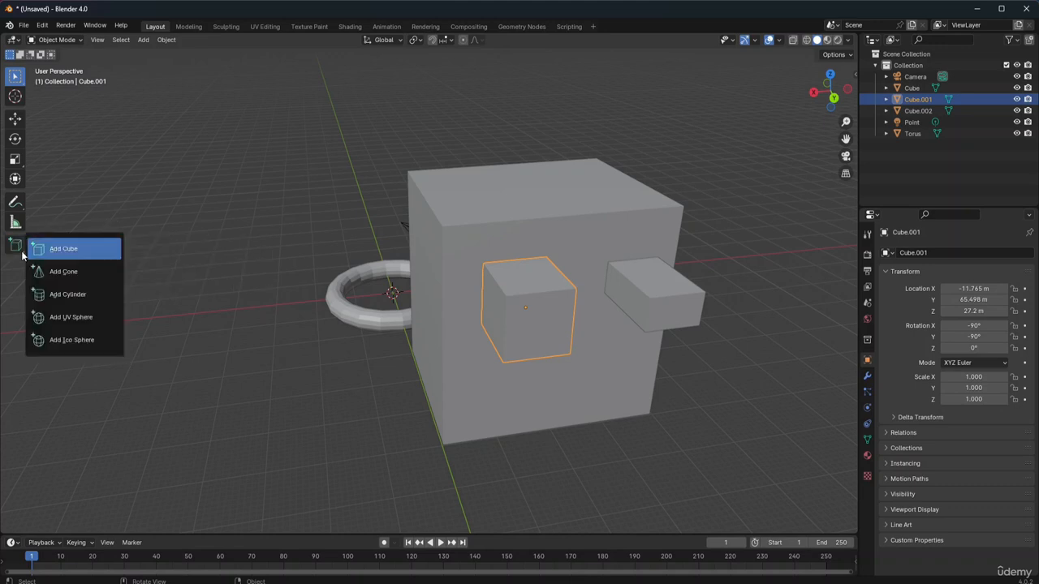
{"action": "left_click", "coordinate": [53, 273]}
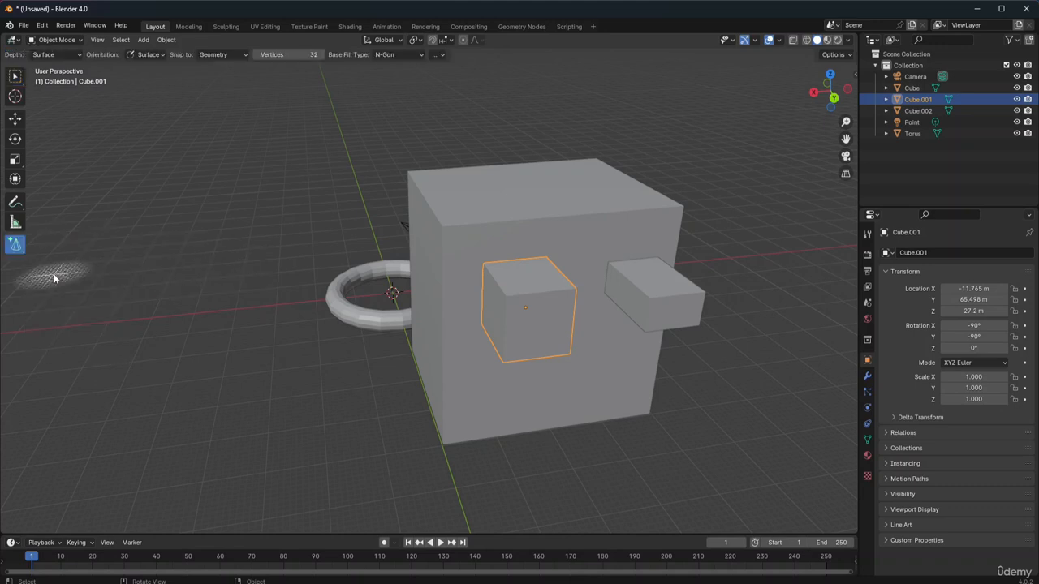
{"action": "left_click", "coordinate": [451, 185]}
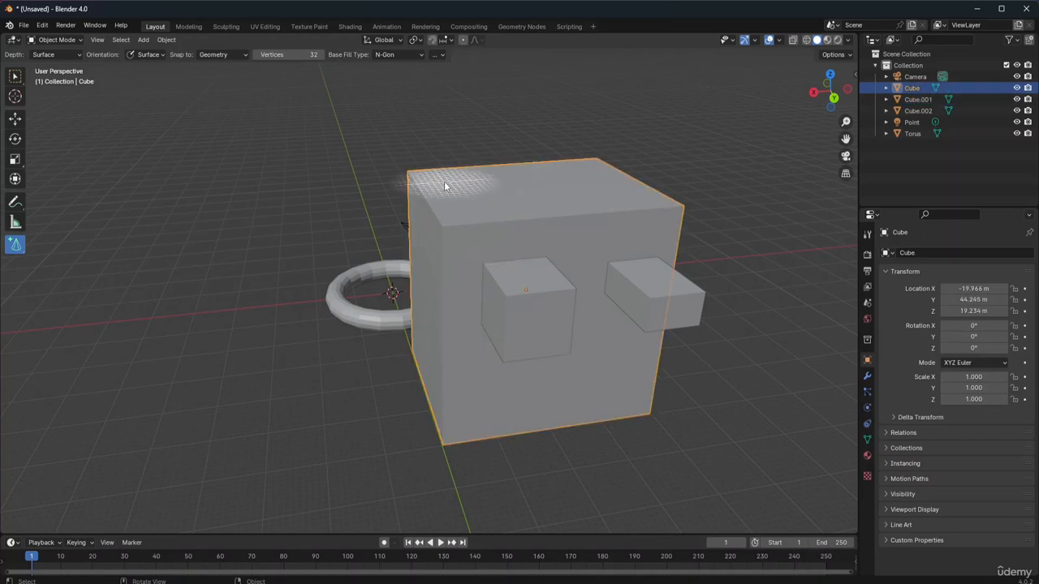
{"action": "left_click_drag", "start_coordinate": [445, 186], "coordinate": [501, 201]}
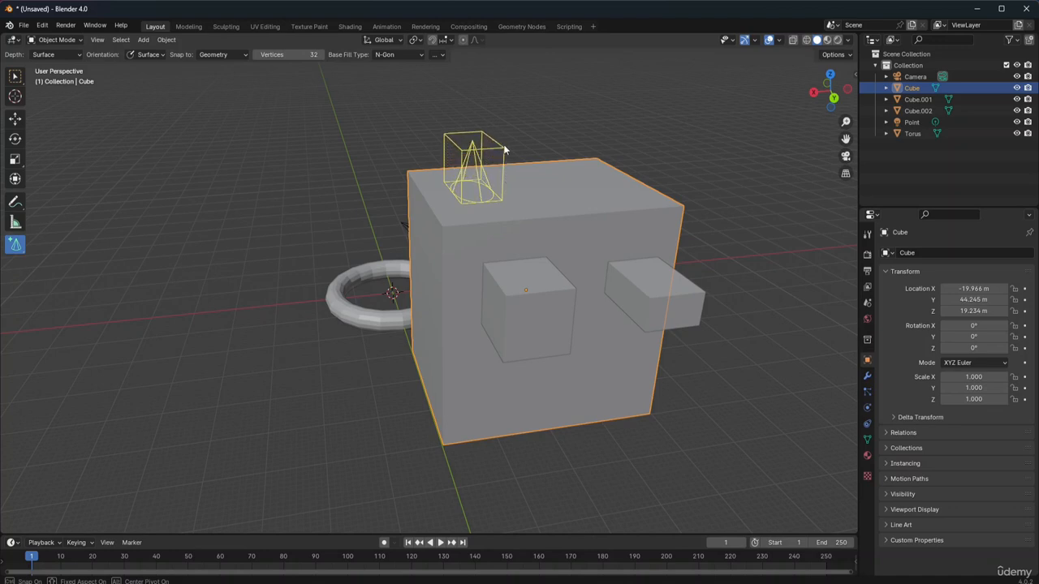
{"action": "left_click", "coordinate": [515, 102]}
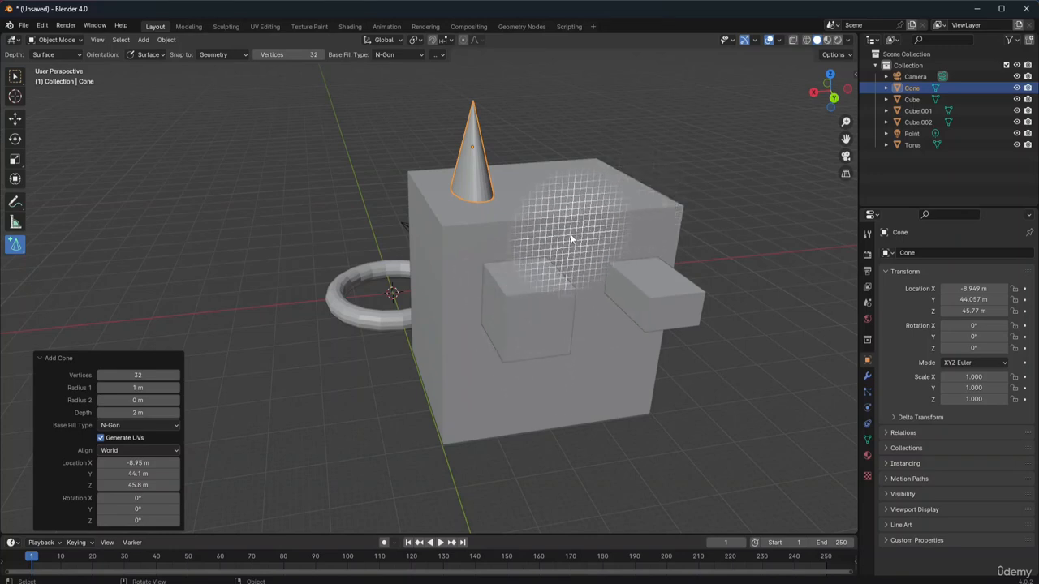
{"action": "left_click_drag", "start_coordinate": [572, 237], "coordinate": [593, 260]}
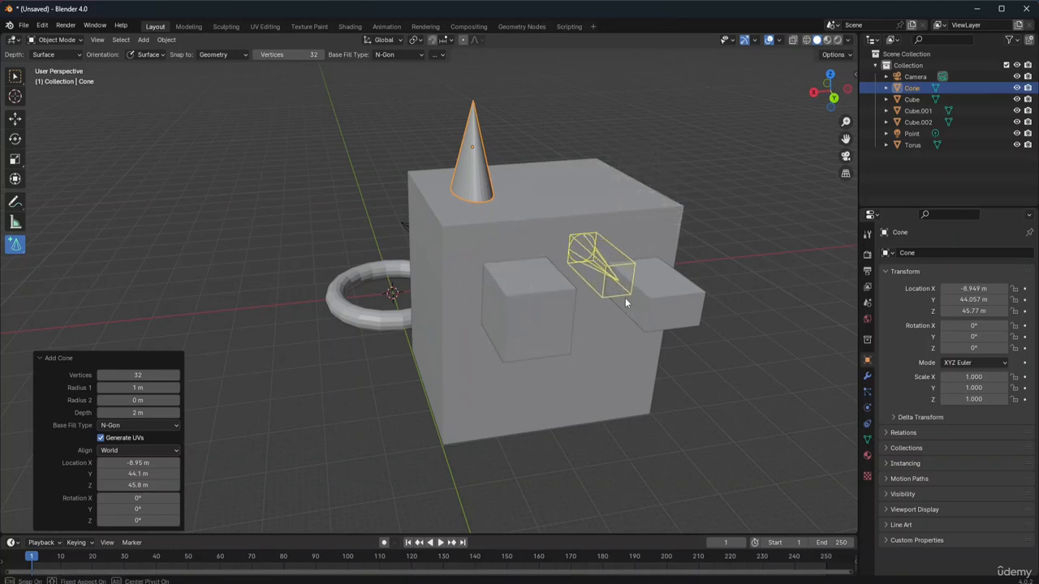
{"action": "left_click", "coordinate": [626, 298]}
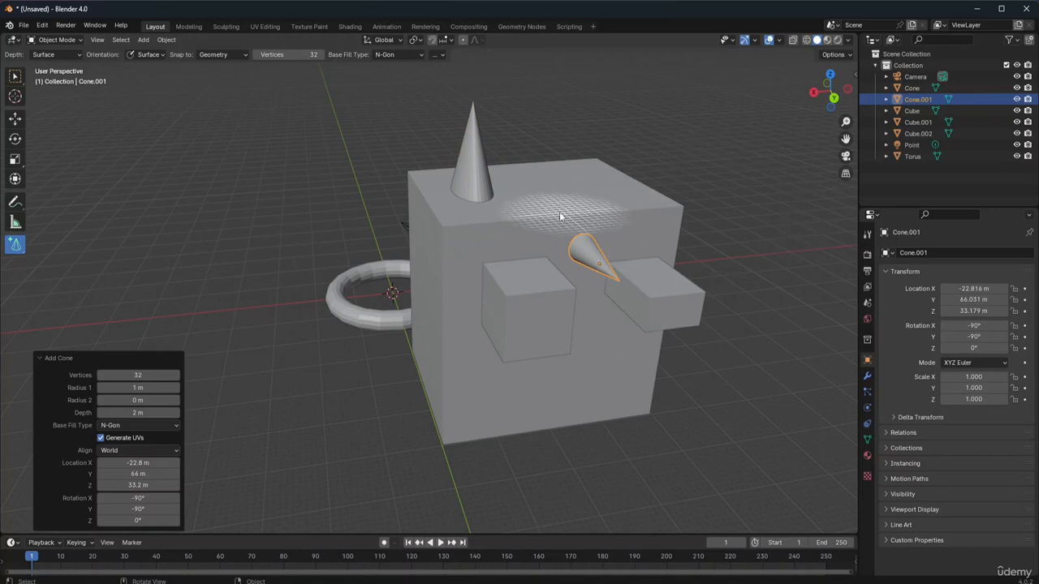
Step: Draw a wide 34-vertex cylinder on the large box's top face beside the cone, centred at about X -24.3, Y 44.7, Z 46.5 m
{"action": "left_click", "coordinate": [14, 244]}
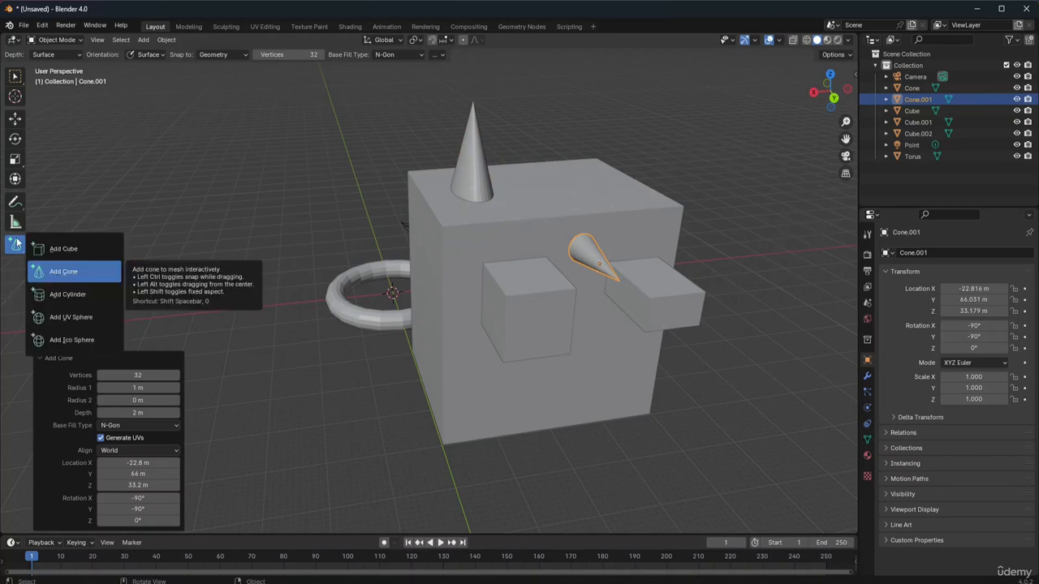
{"action": "left_click", "coordinate": [73, 296]}
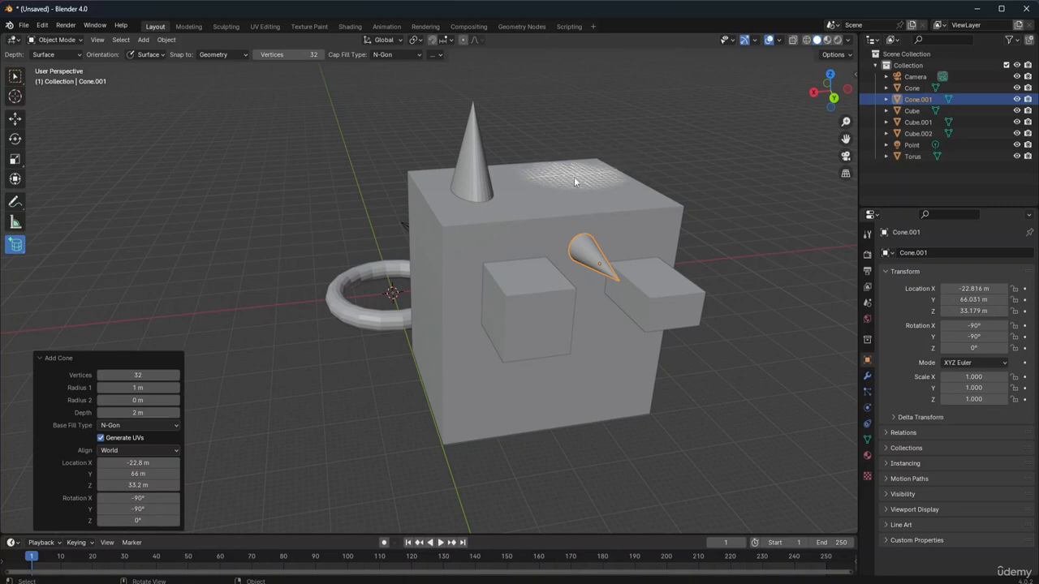
{"action": "left_click_drag", "start_coordinate": [575, 172], "coordinate": [534, 206]}
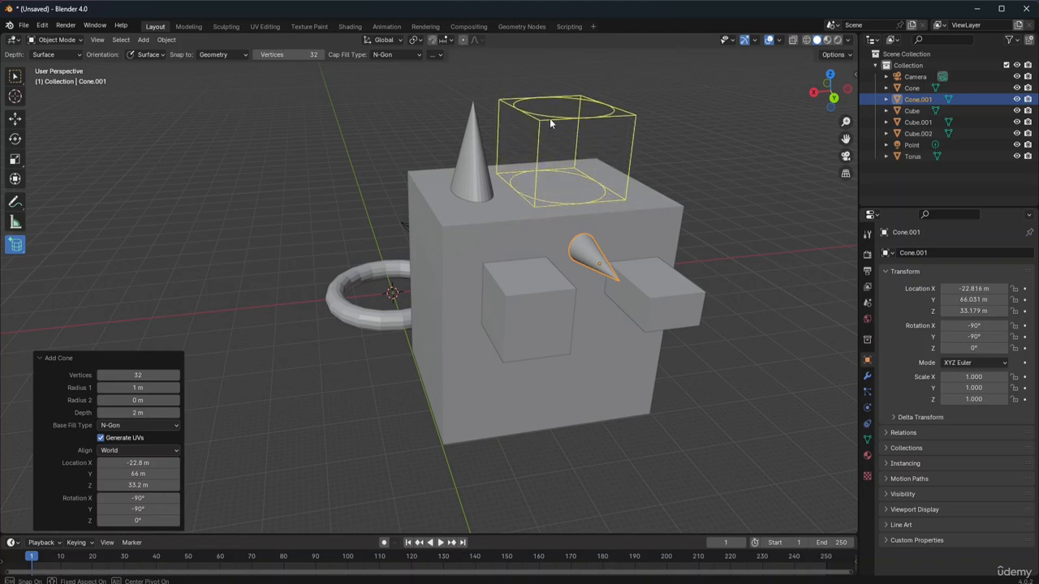
{"action": "left_click", "coordinate": [549, 98]}
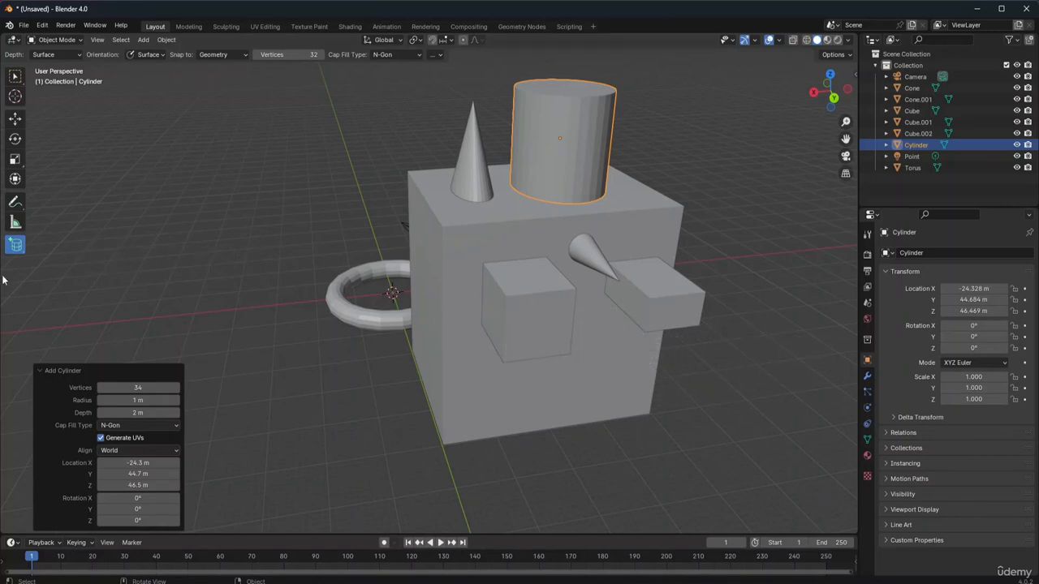
Step: Draw a small UV sphere with 32 segments and 16 rings on the large box's top face, just in front of the tall cone
{"action": "left_click", "coordinate": [16, 245]}
{"action": "left_click", "coordinate": [14, 248]}
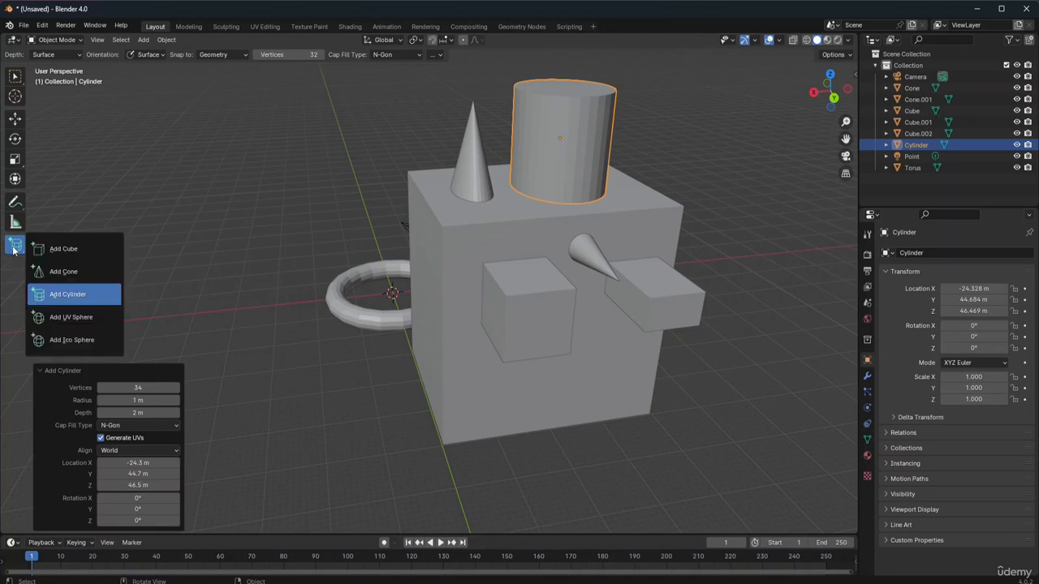
{"action": "left_click", "coordinate": [62, 319]}
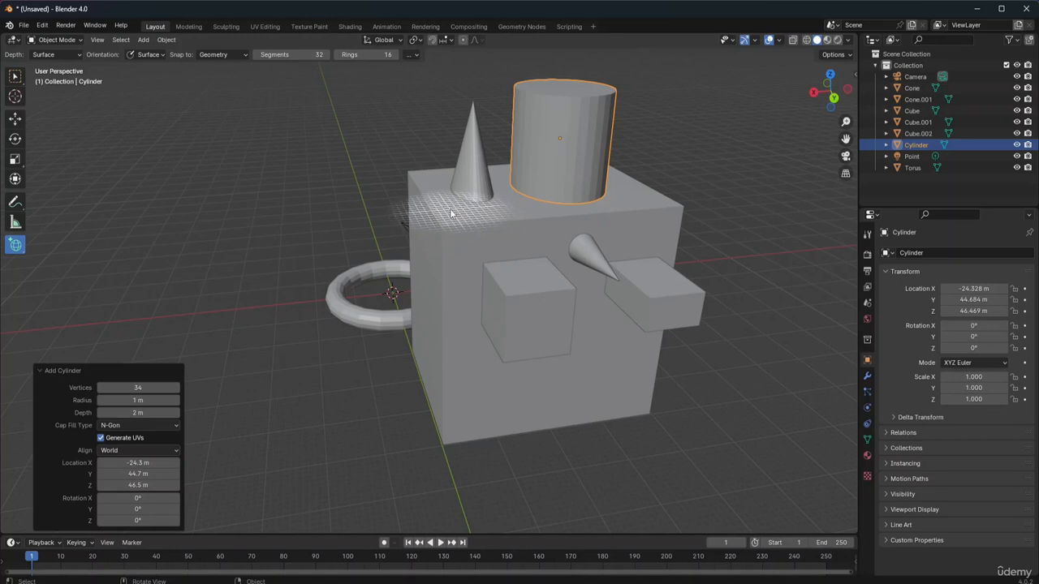
{"action": "left_click_drag", "start_coordinate": [452, 210], "coordinate": [453, 211]}
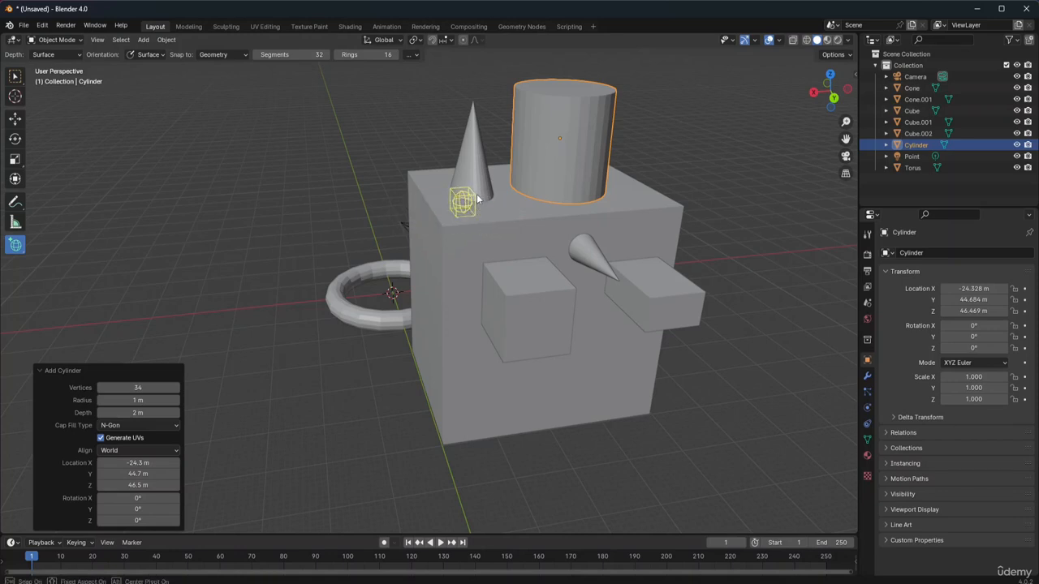
{"action": "left_click", "coordinate": [477, 199]}
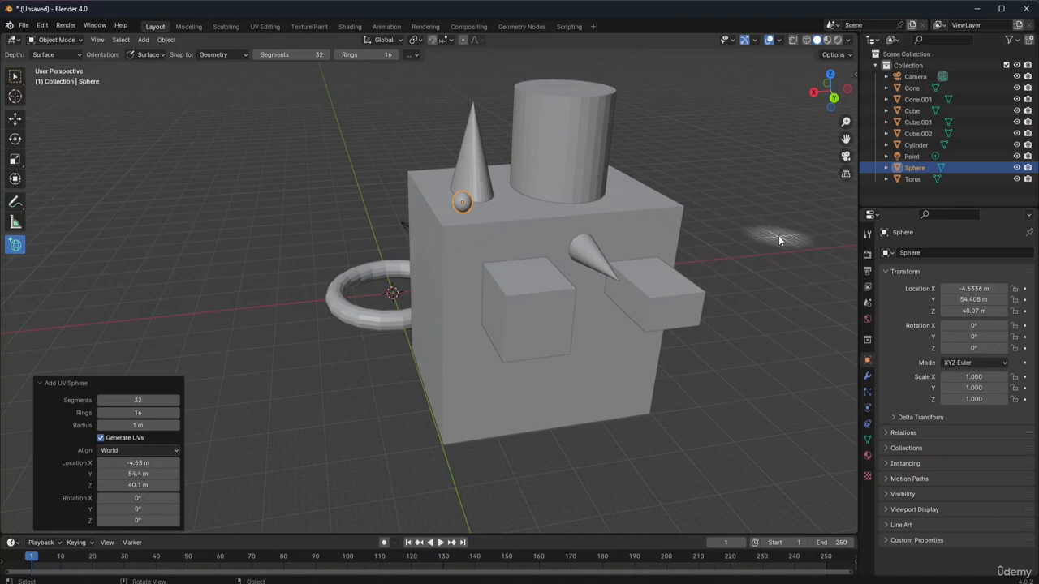
Step: With the selection tool active, move the small UV sphere to X -1.6136 m, Y 58.149 m and clear the selection
{"action": "left_click", "coordinate": [15, 78]}
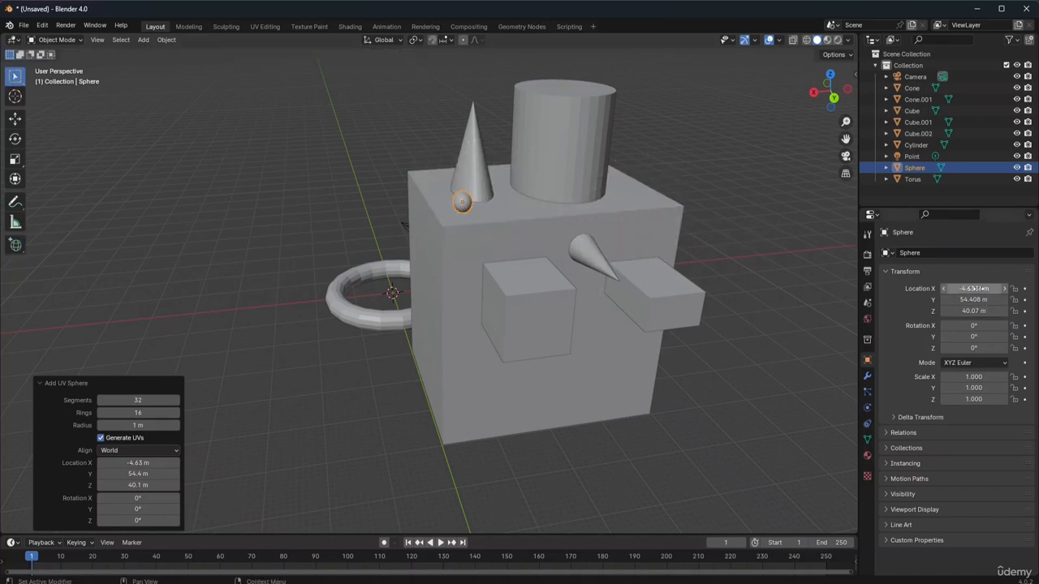
{"action": "left_click_drag", "start_coordinate": [975, 289], "coordinate": [1029, 288]}
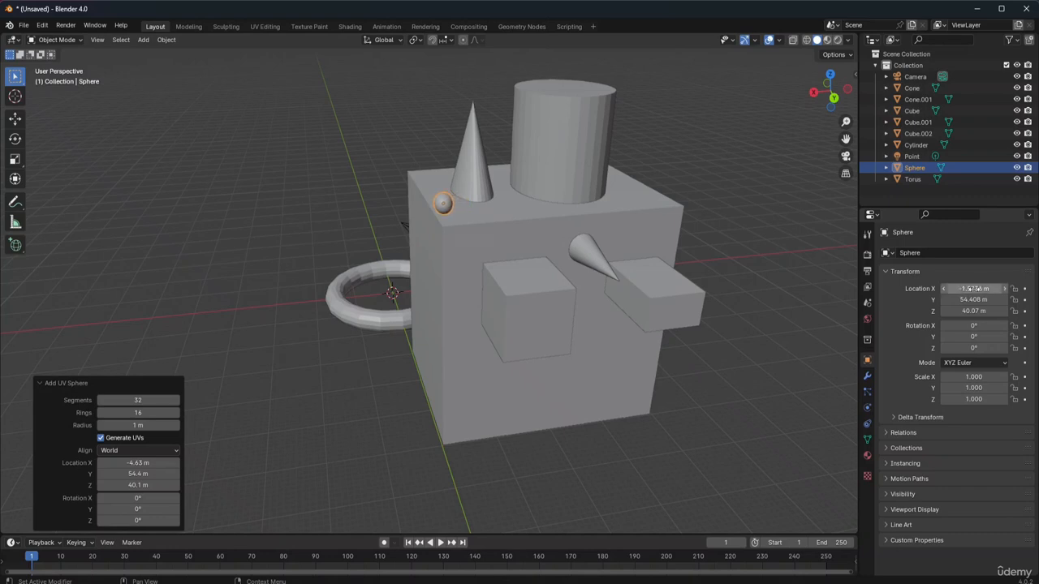
{"action": "left_click", "coordinate": [973, 300]}
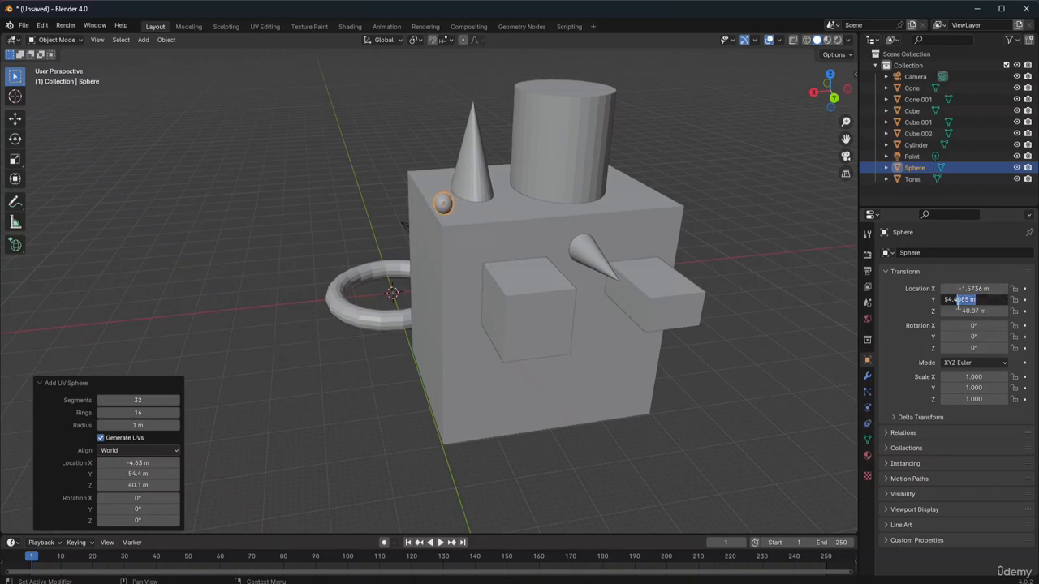
{"action": "left_click", "coordinate": [989, 277]}
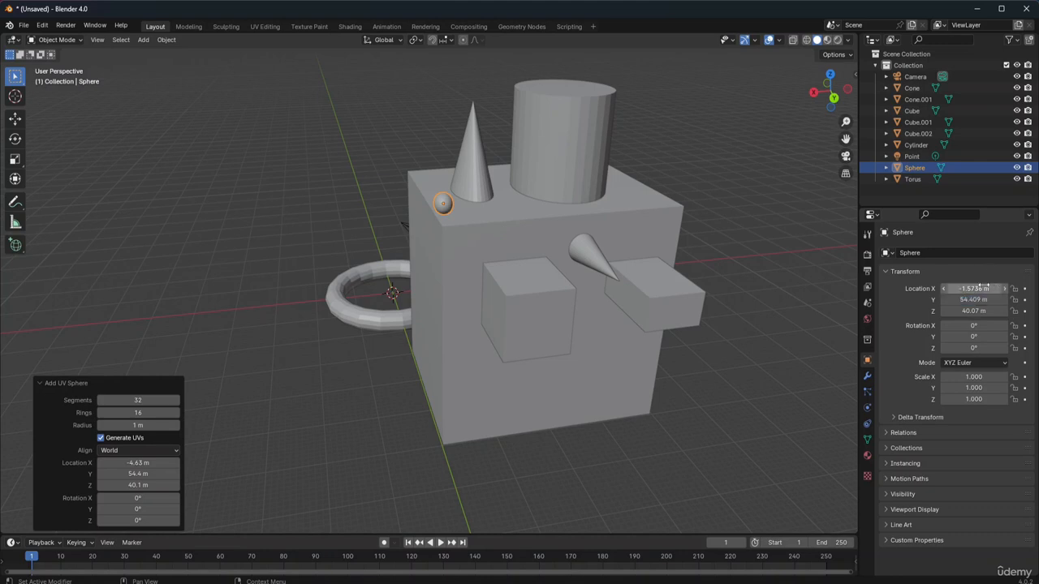
{"action": "left_click_drag", "start_coordinate": [980, 288], "coordinate": [982, 288]}
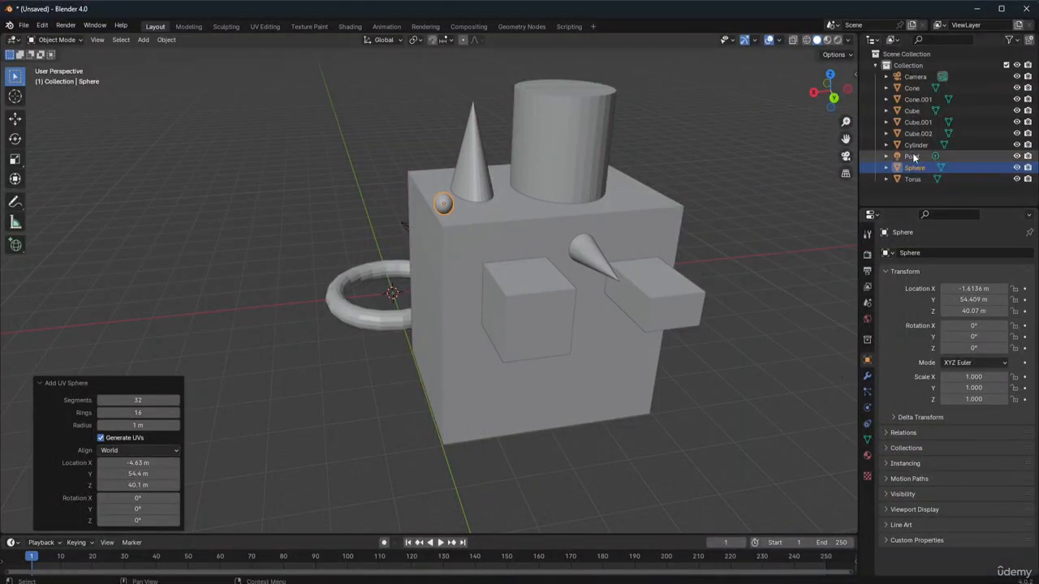
{"action": "left_click_drag", "start_coordinate": [974, 300], "coordinate": [1006, 300]}
{"action": "left_click", "coordinate": [164, 166]}
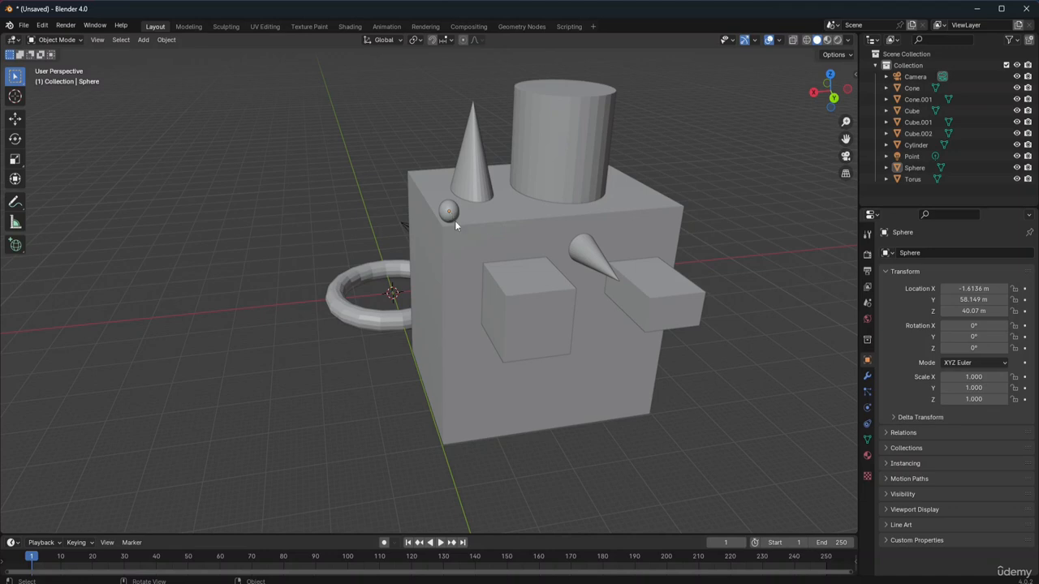
Step: Draw an ico sphere with 2 subdivisions on the large box's front face just above the middle small box, and clear the selection
{"action": "left_click", "coordinate": [21, 243]}
{"action": "left_click_drag", "start_coordinate": [14, 250], "coordinate": [77, 349]}
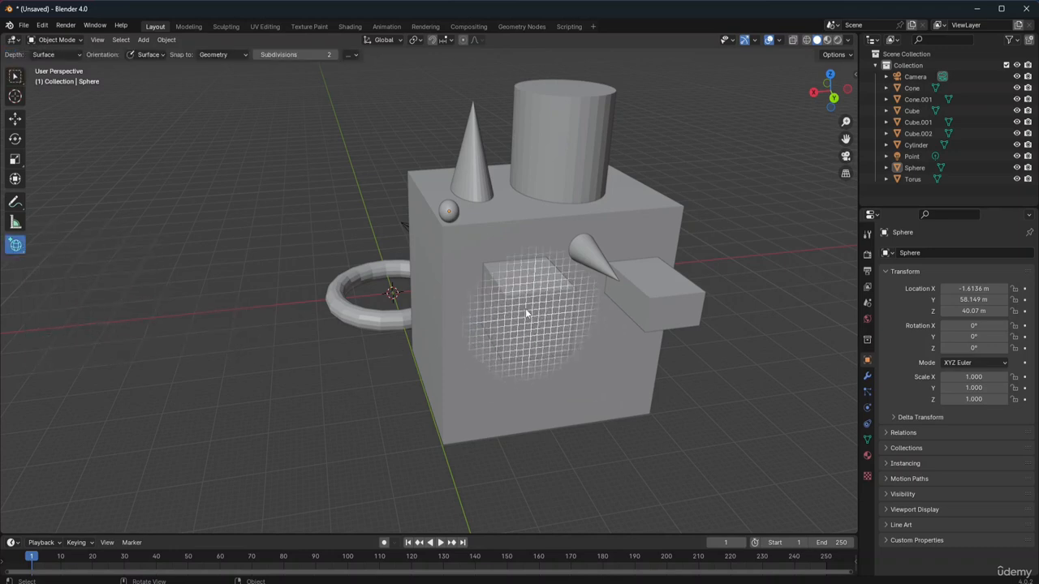
{"action": "left_click_drag", "start_coordinate": [516, 256], "coordinate": [536, 278]}
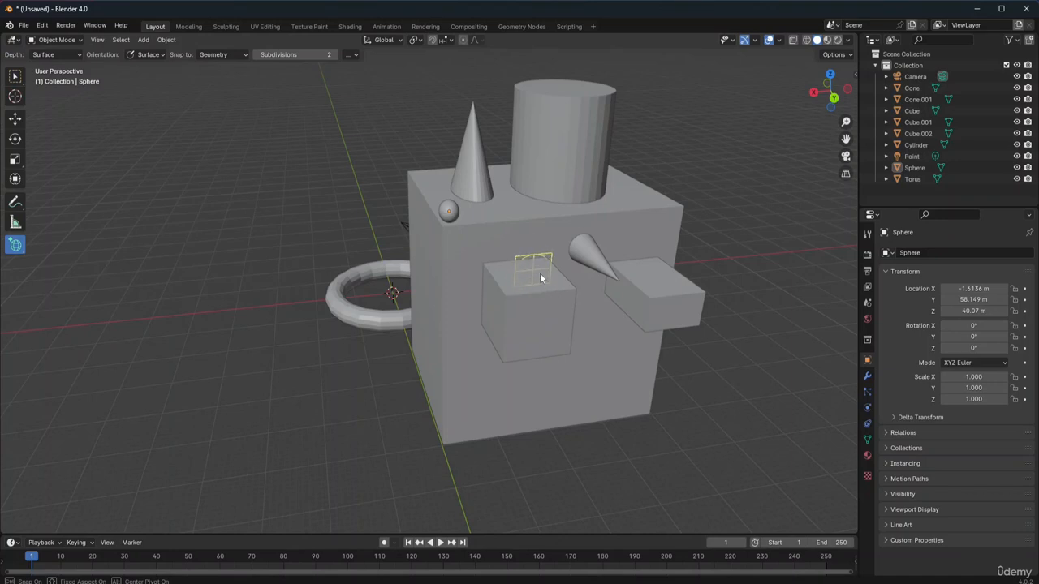
{"action": "left_click_drag", "start_coordinate": [530, 258], "coordinate": [529, 256]}
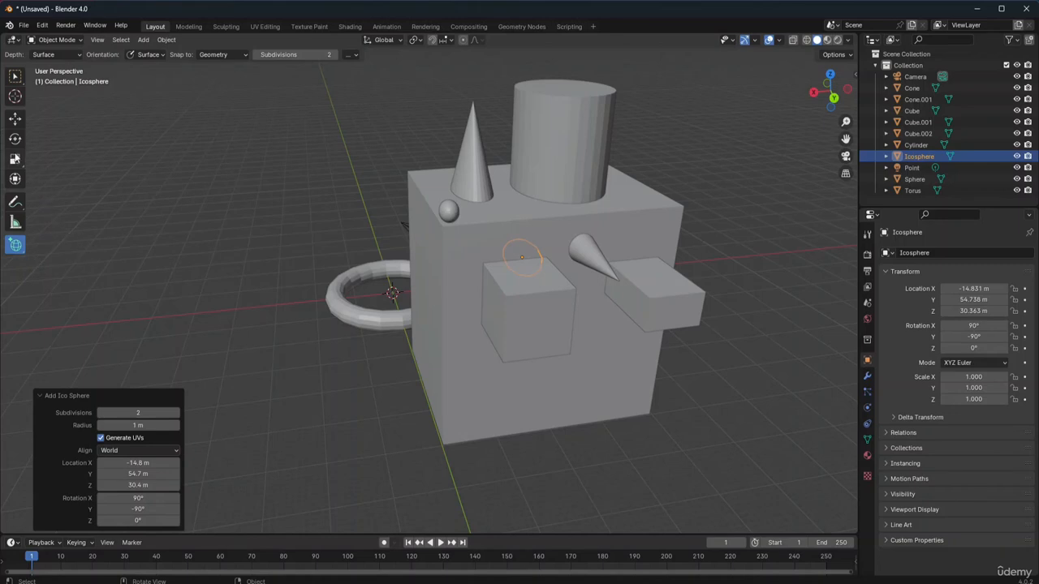
{"action": "left_click", "coordinate": [14, 77]}
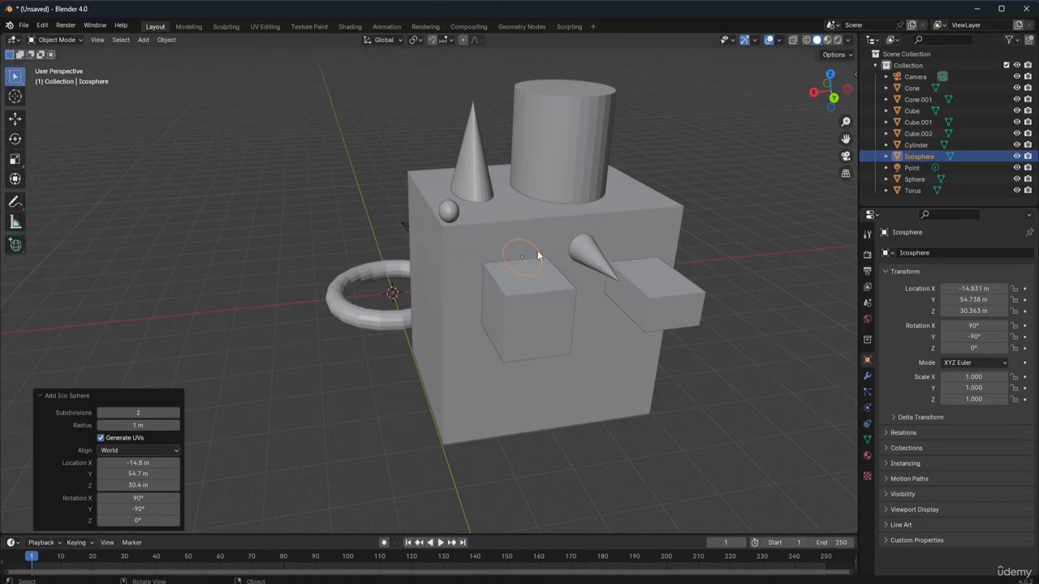
{"action": "left_click_drag", "start_coordinate": [537, 251], "coordinate": [532, 231]}
{"action": "left_click", "coordinate": [521, 262]}
{"action": "left_click", "coordinate": [778, 386]}
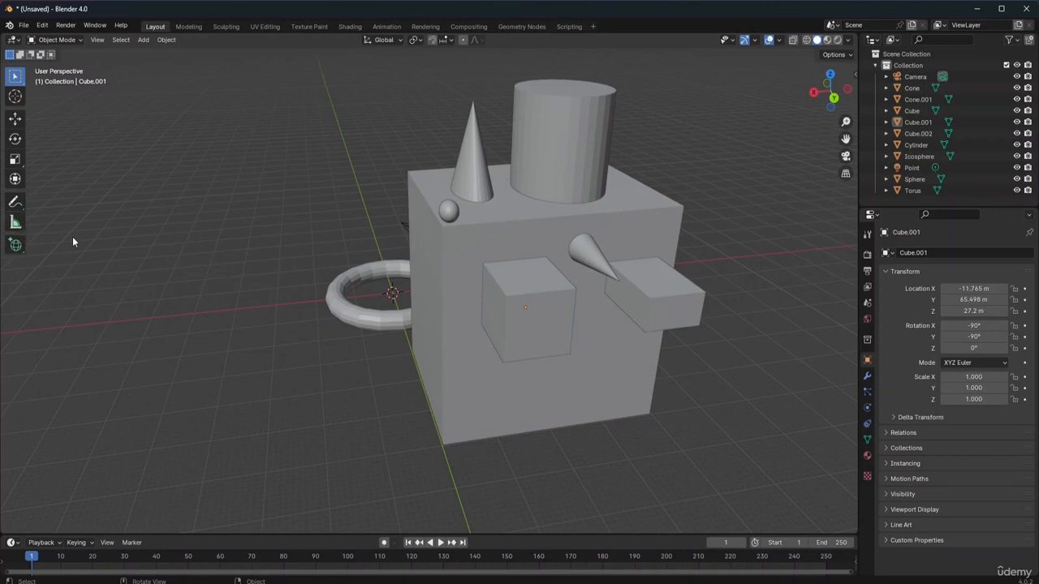
Step: Draw a small 2-subdivision ico sphere on the large box's top face between the tall cone and the cylinder, and clear the selection
{"action": "left_click", "coordinate": [15, 244]}
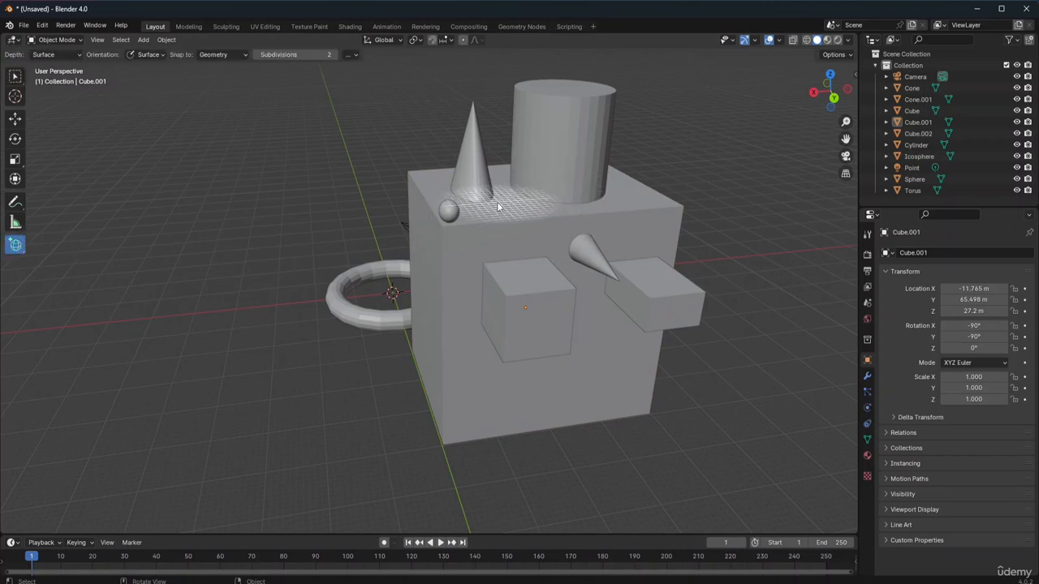
{"action": "left_click_drag", "start_coordinate": [498, 208], "coordinate": [525, 212]}
{"action": "left_click", "coordinate": [522, 198]}
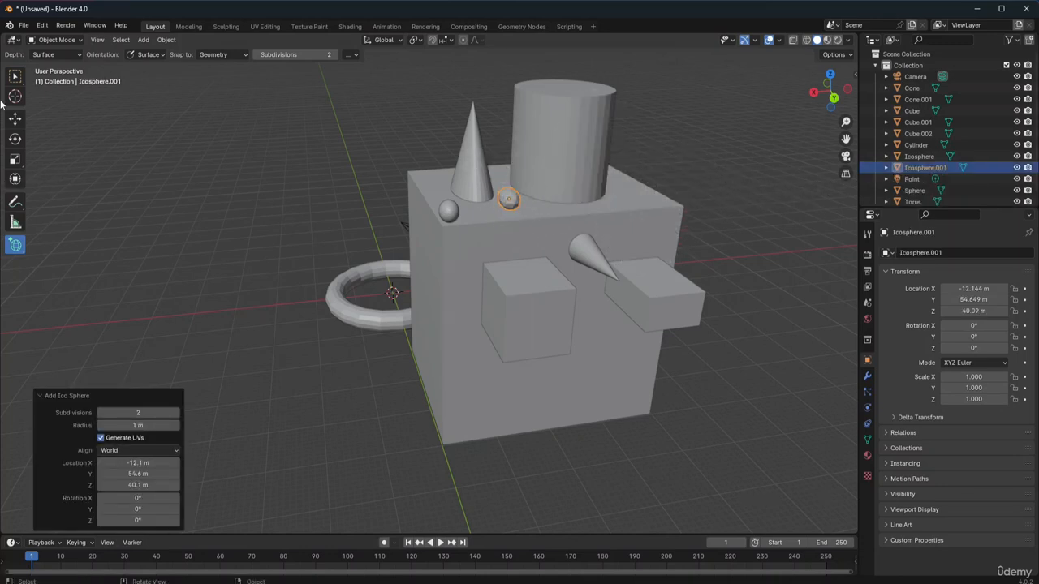
{"action": "left_click", "coordinate": [16, 77]}
{"action": "left_click", "coordinate": [145, 171]}
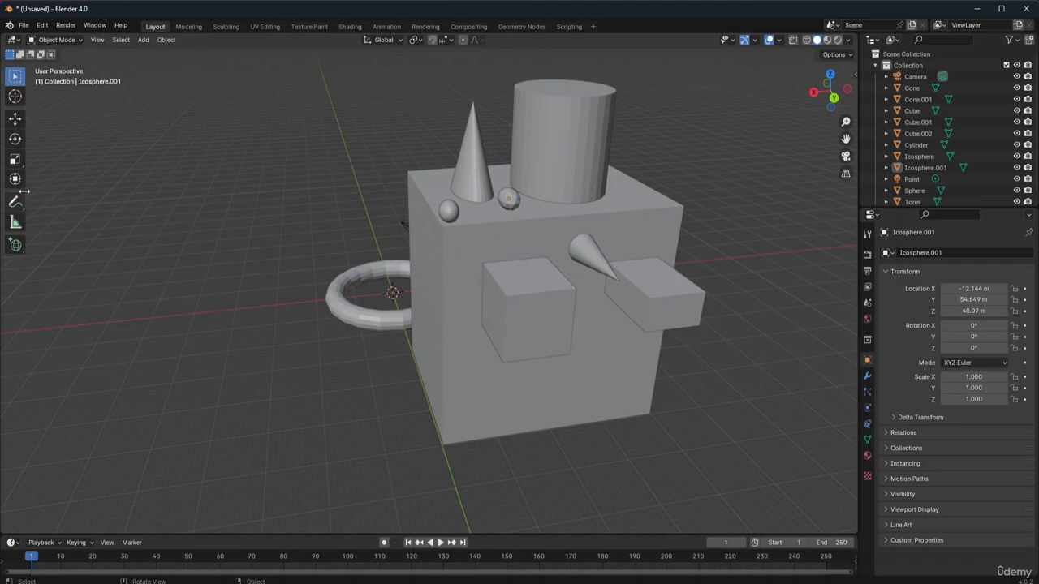
Step: With the Add Cube tool, draw a flat box at the front face's lower corner, centred at about X -7.3, Y 63.4, Z 2.2 m
{"action": "left_click", "coordinate": [17, 247]}
{"action": "left_click", "coordinate": [15, 244]}
{"action": "left_click", "coordinate": [43, 248]}
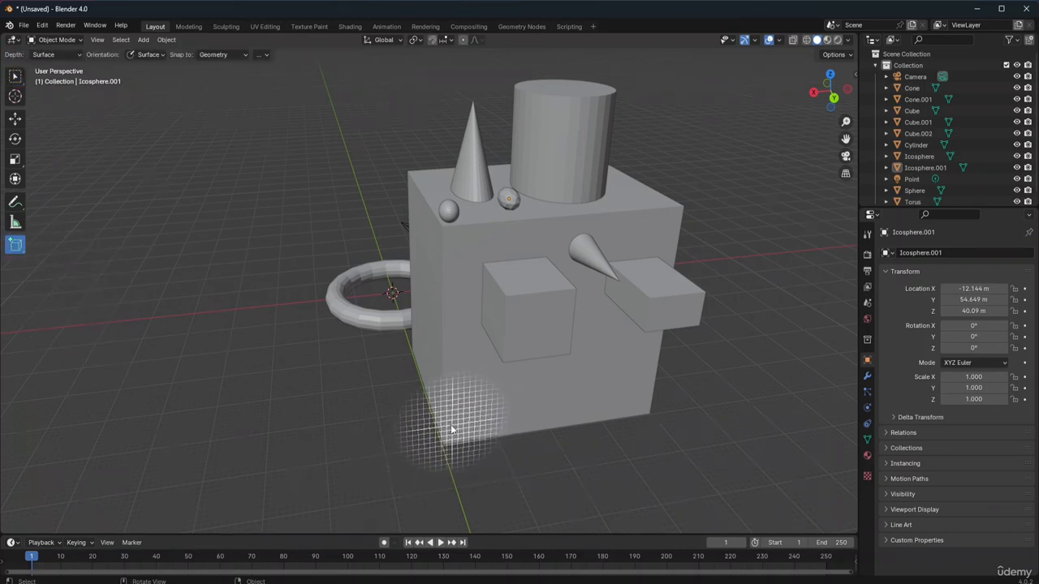
{"action": "mouse_move", "coordinate": [443, 423]}
{"action": "left_mouse_down"}
{"action": "mouse_move", "coordinate": [449, 439]}
{"action": "mouse_move", "coordinate": [517, 432]}
{"action": "left_mouse_up"}
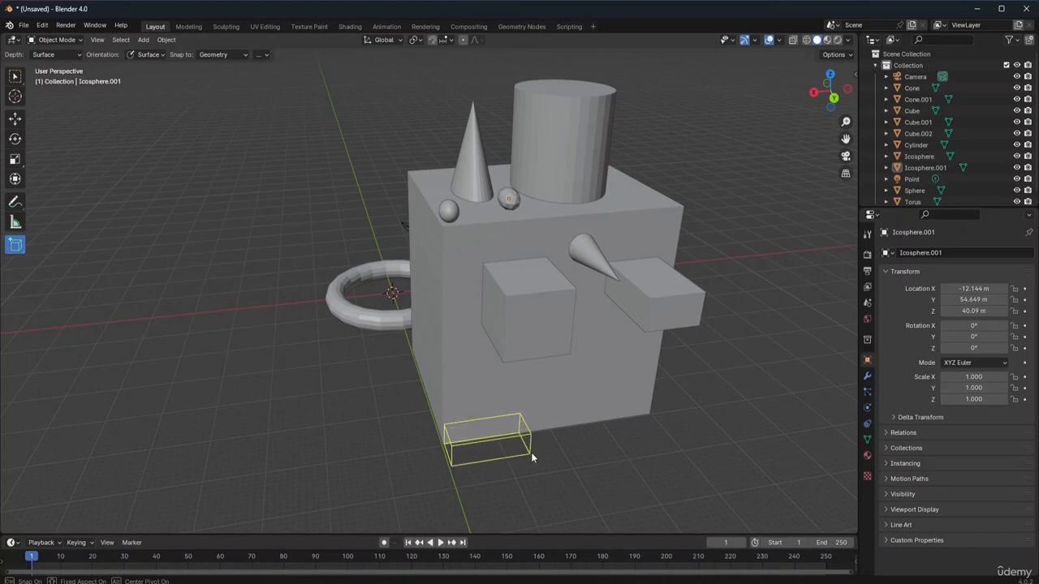
{"action": "left_click", "coordinate": [535, 459]}
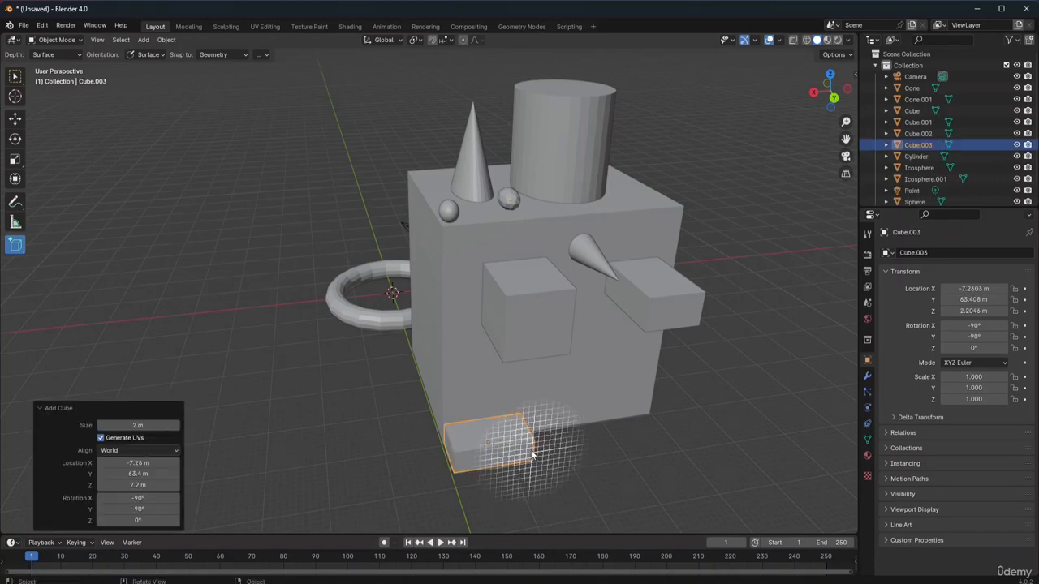
{"action": "left_click", "coordinate": [458, 396]}
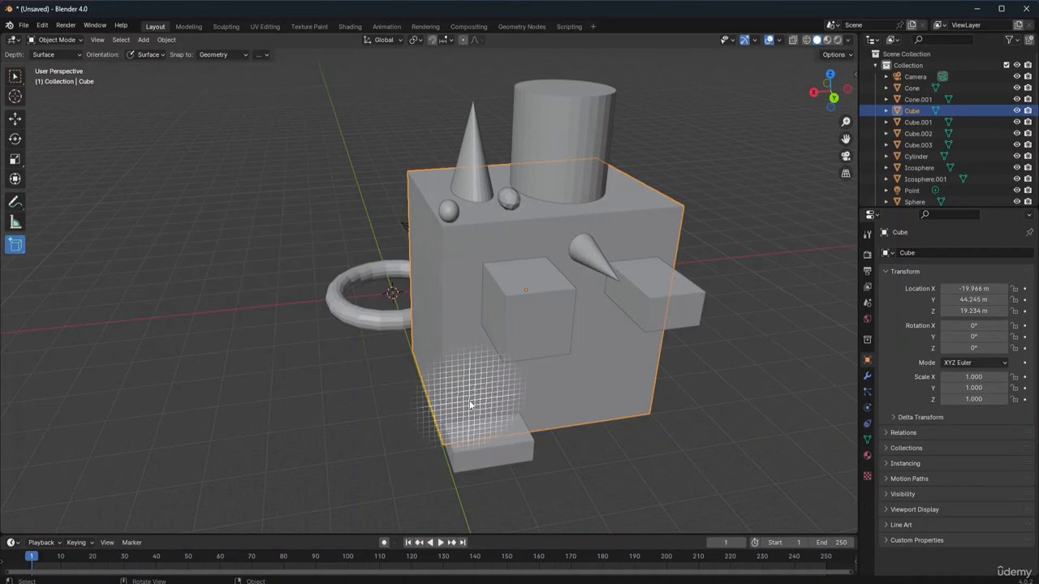
{"action": "left_click", "coordinate": [85, 271]}
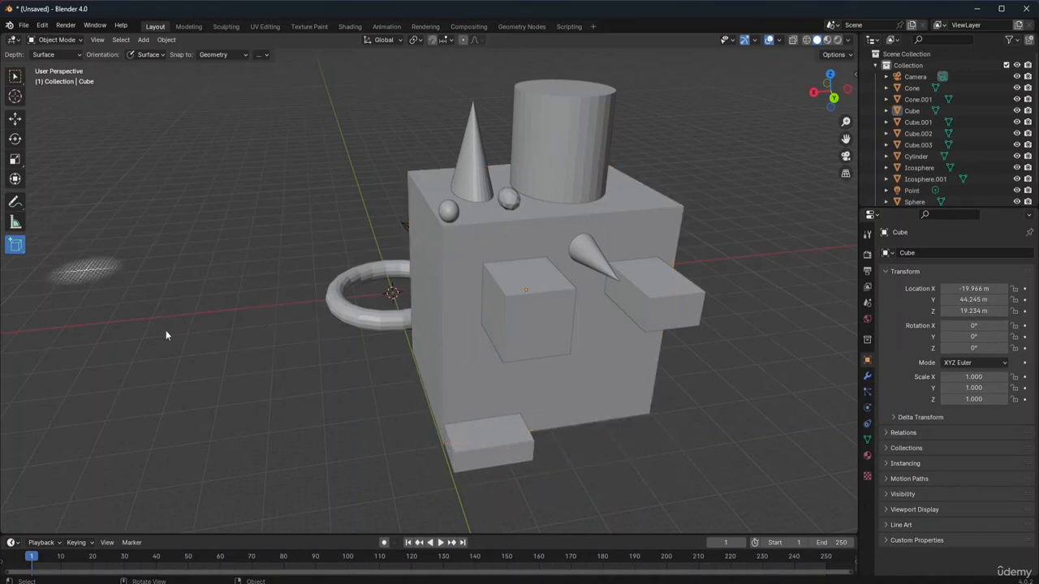
Step: Draw four small boxes in a rising column on the large box's front face, above the flat box at its lower corner
{"action": "left_click_drag", "start_coordinate": [465, 401], "coordinate": [494, 408]}
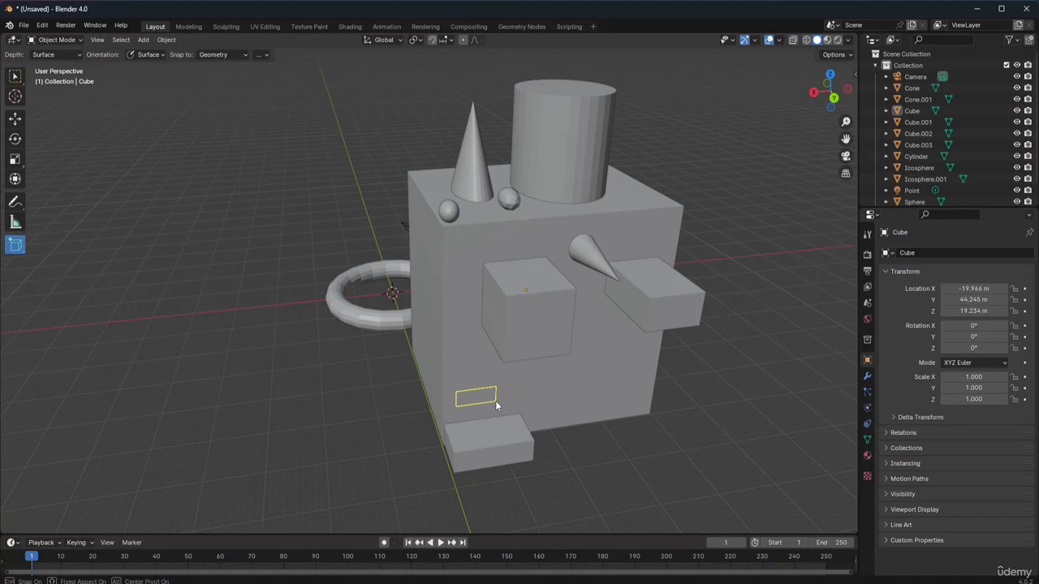
{"action": "left_click", "coordinate": [506, 416]}
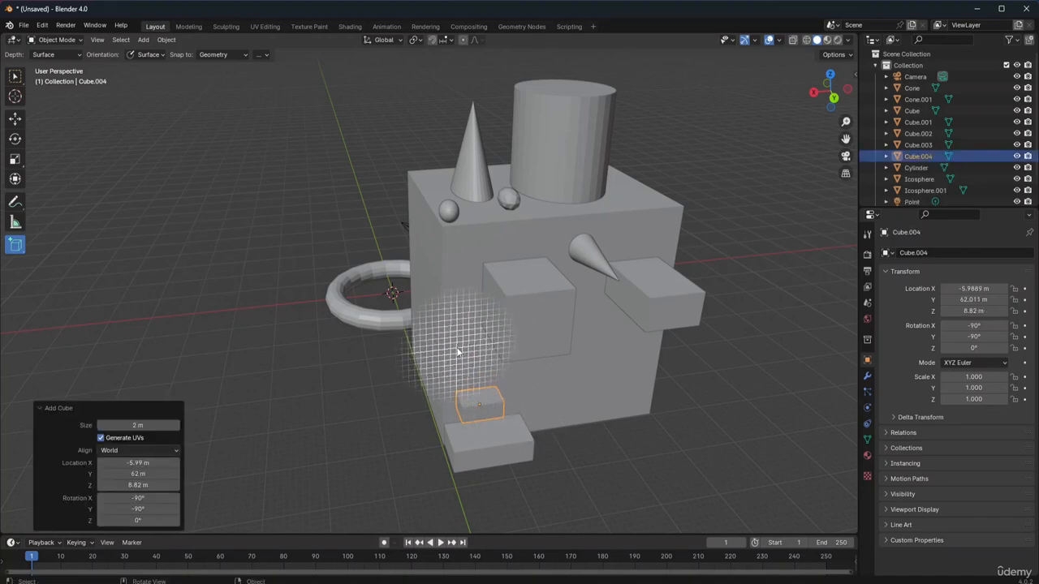
{"action": "left_click_drag", "start_coordinate": [457, 351], "coordinate": [482, 365]}
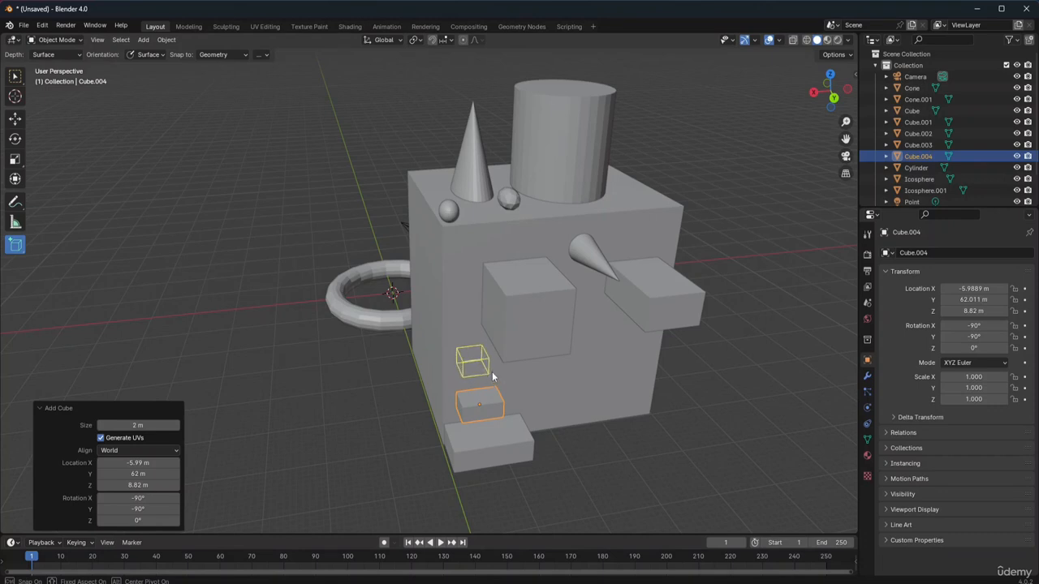
{"action": "left_click", "coordinate": [491, 372]}
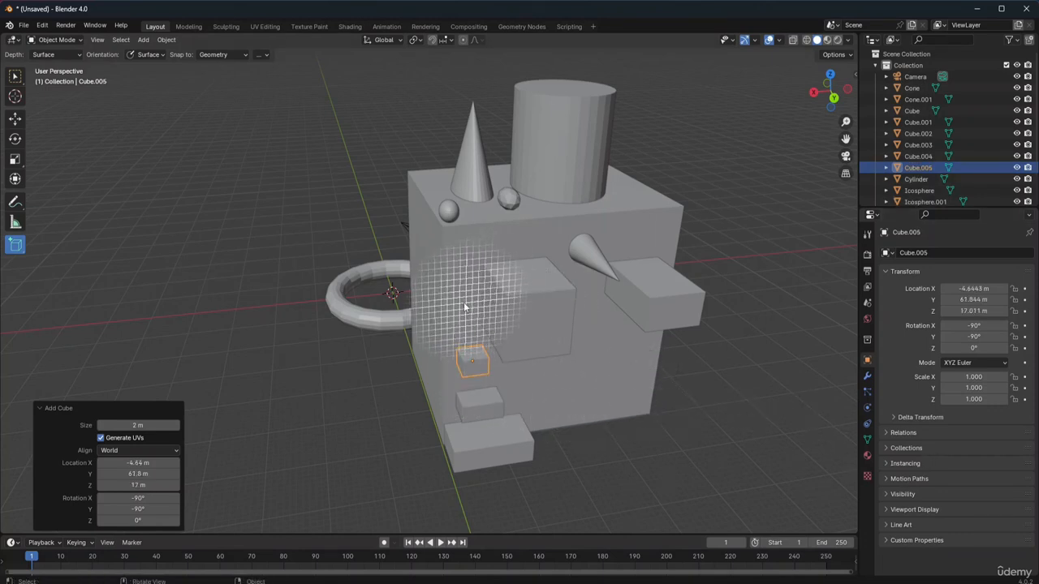
{"action": "left_click_drag", "start_coordinate": [455, 303], "coordinate": [477, 329]}
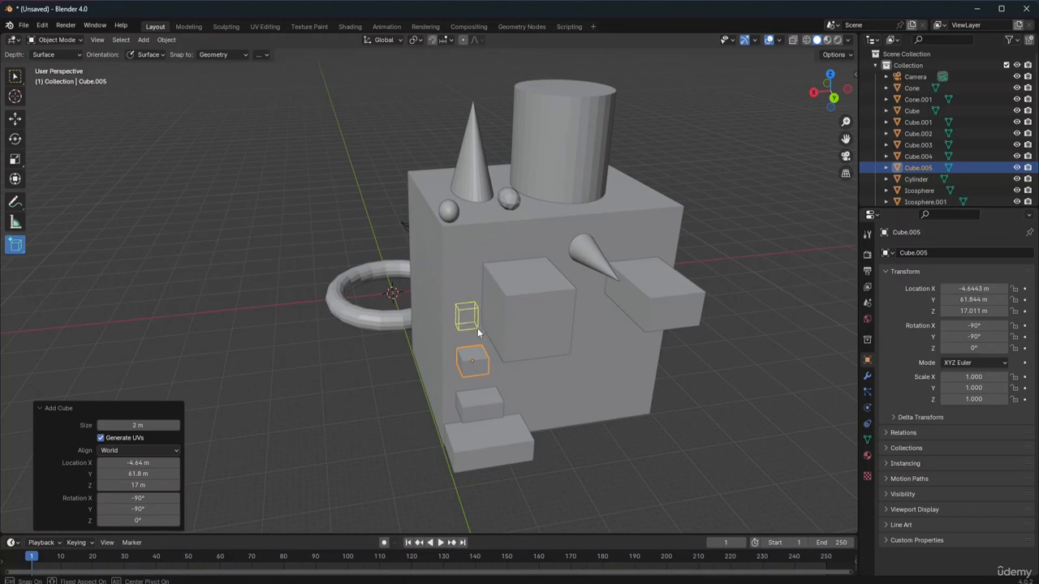
{"action": "left_click", "coordinate": [477, 328]}
{"action": "left_click_drag", "start_coordinate": [463, 281], "coordinate": [474, 288]}
{"action": "left_click", "coordinate": [474, 288]}
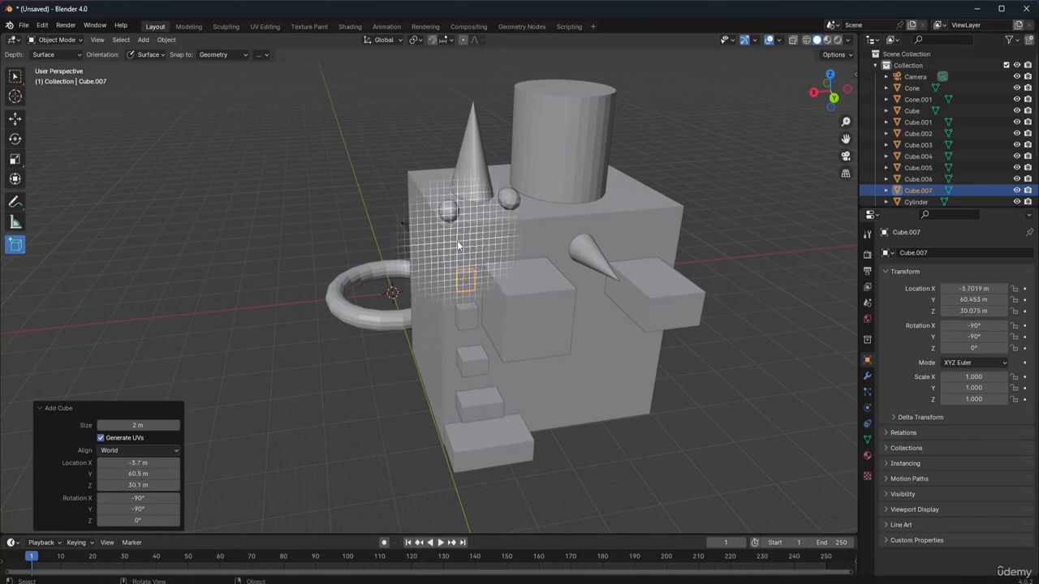
Step: Draw a long thin bar above the column of small boxes, centred at about X -10.9, Y 62.1, Z 35.3 m, and clear the selection
{"action": "mouse_move", "coordinate": [457, 241]}
{"action": "left_mouse_down"}
{"action": "mouse_move", "coordinate": [475, 260]}
{"action": "mouse_move", "coordinate": [562, 240]}
{"action": "left_mouse_up"}
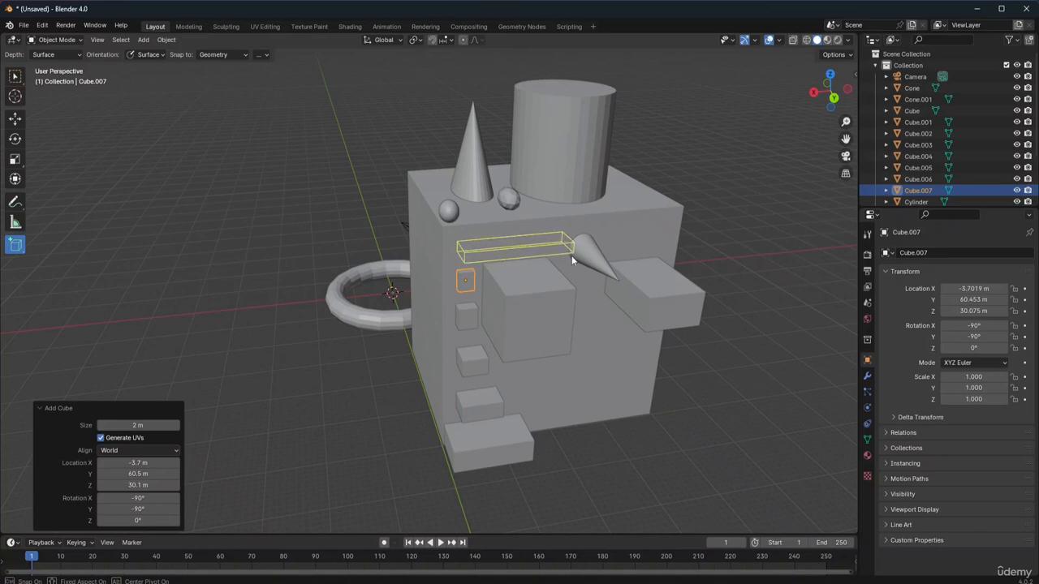
{"action": "left_click", "coordinate": [571, 255]}
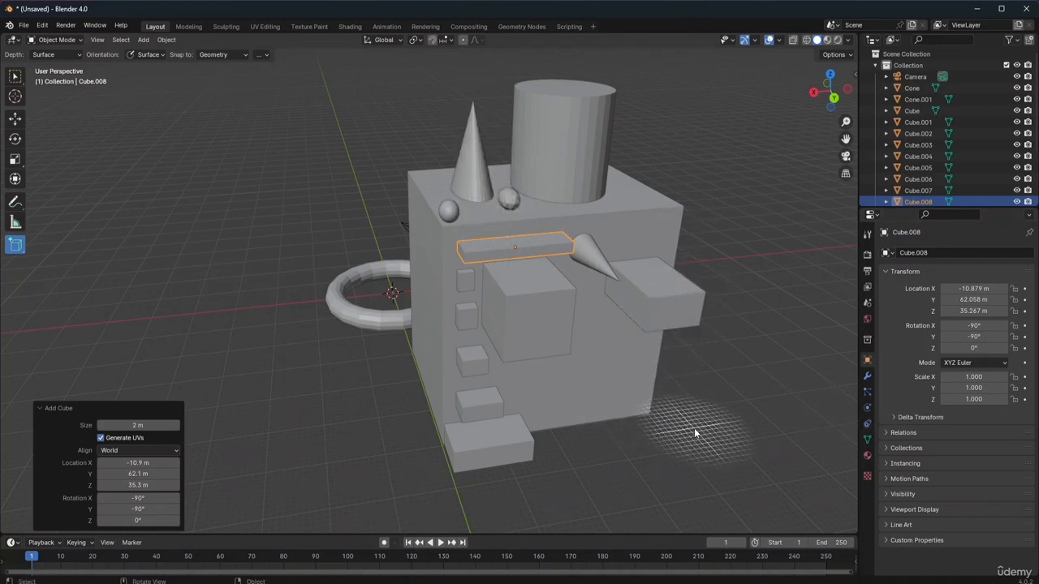
{"action": "left_click", "coordinate": [15, 76]}
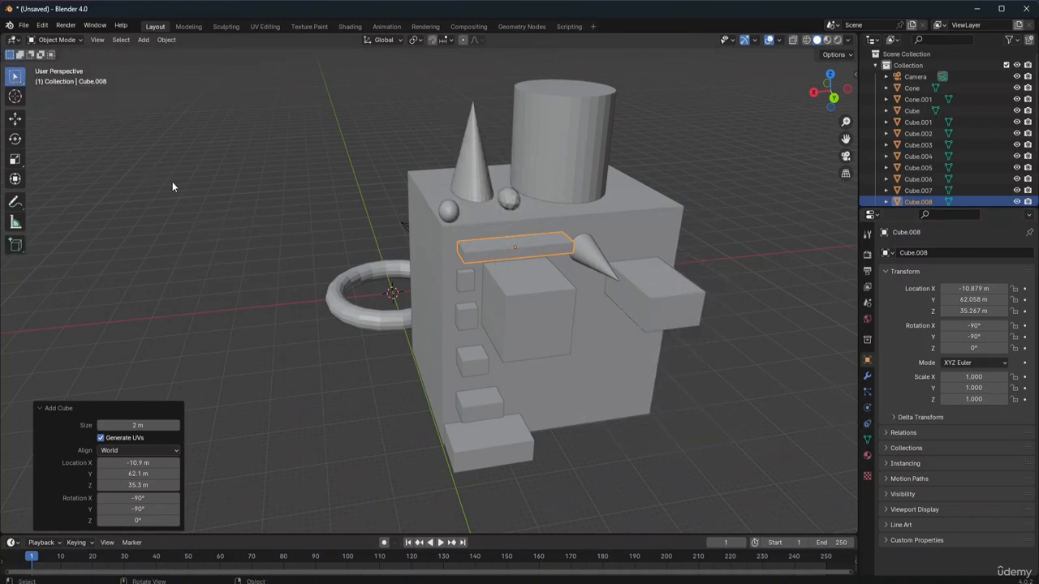
{"action": "left_click", "coordinate": [150, 226]}
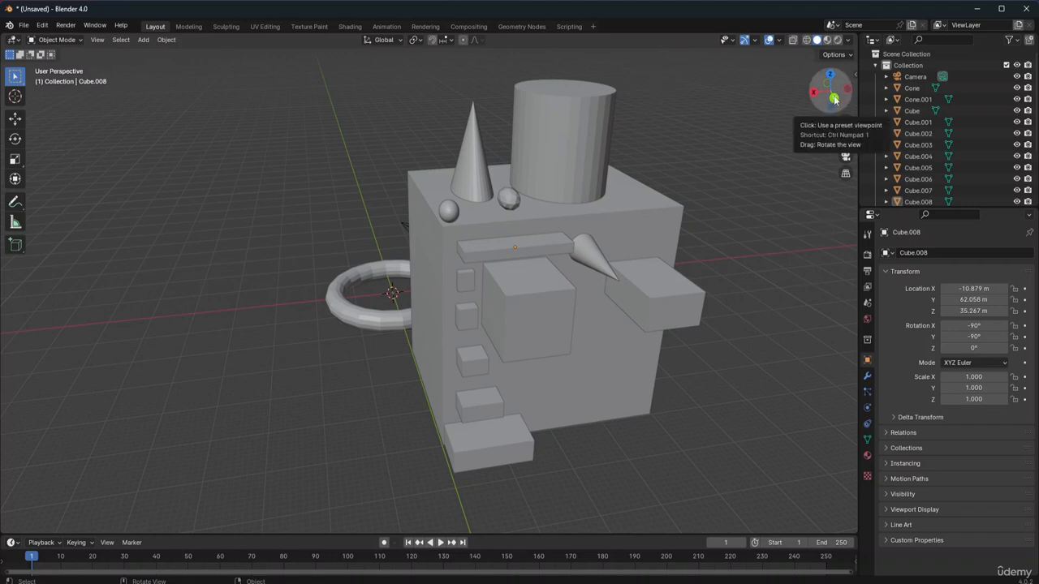
Step: Orbit the viewport around the model to examine the large box and its added shapes from another side
{"action": "mouse_move", "coordinate": [834, 105]}
{"action": "left_mouse_down"}
{"action": "mouse_move", "coordinate": [751, 77]}
{"action": "mouse_move", "coordinate": [718, 97]}
{"action": "mouse_move", "coordinate": [686, 77]}
{"action": "mouse_move", "coordinate": [629, 90]}
{"action": "mouse_move", "coordinate": [649, 138]}
{"action": "mouse_move", "coordinate": [731, 89]}
{"action": "mouse_move", "coordinate": [929, 80]}
{"action": "mouse_move", "coordinate": [777, 92]}
{"action": "mouse_move", "coordinate": [630, 77]}
{"action": "mouse_move", "coordinate": [657, 84]}
{"action": "mouse_move", "coordinate": [578, 114]}
{"action": "mouse_move", "coordinate": [599, 118]}
{"action": "mouse_move", "coordinate": [628, 89]}
{"action": "mouse_move", "coordinate": [580, 96]}
{"action": "mouse_move", "coordinate": [839, 99]}
{"action": "left_mouse_up"}
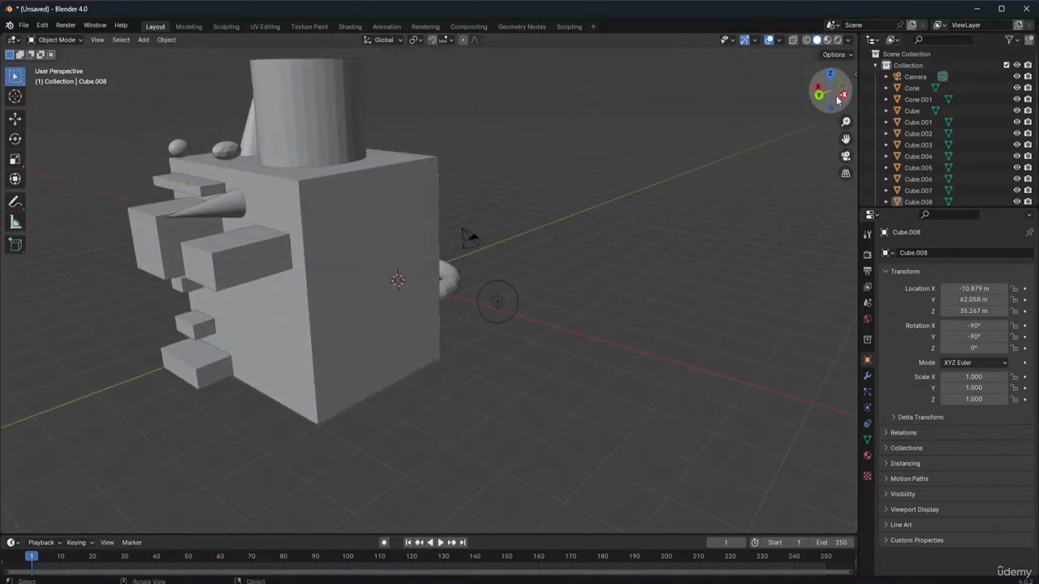